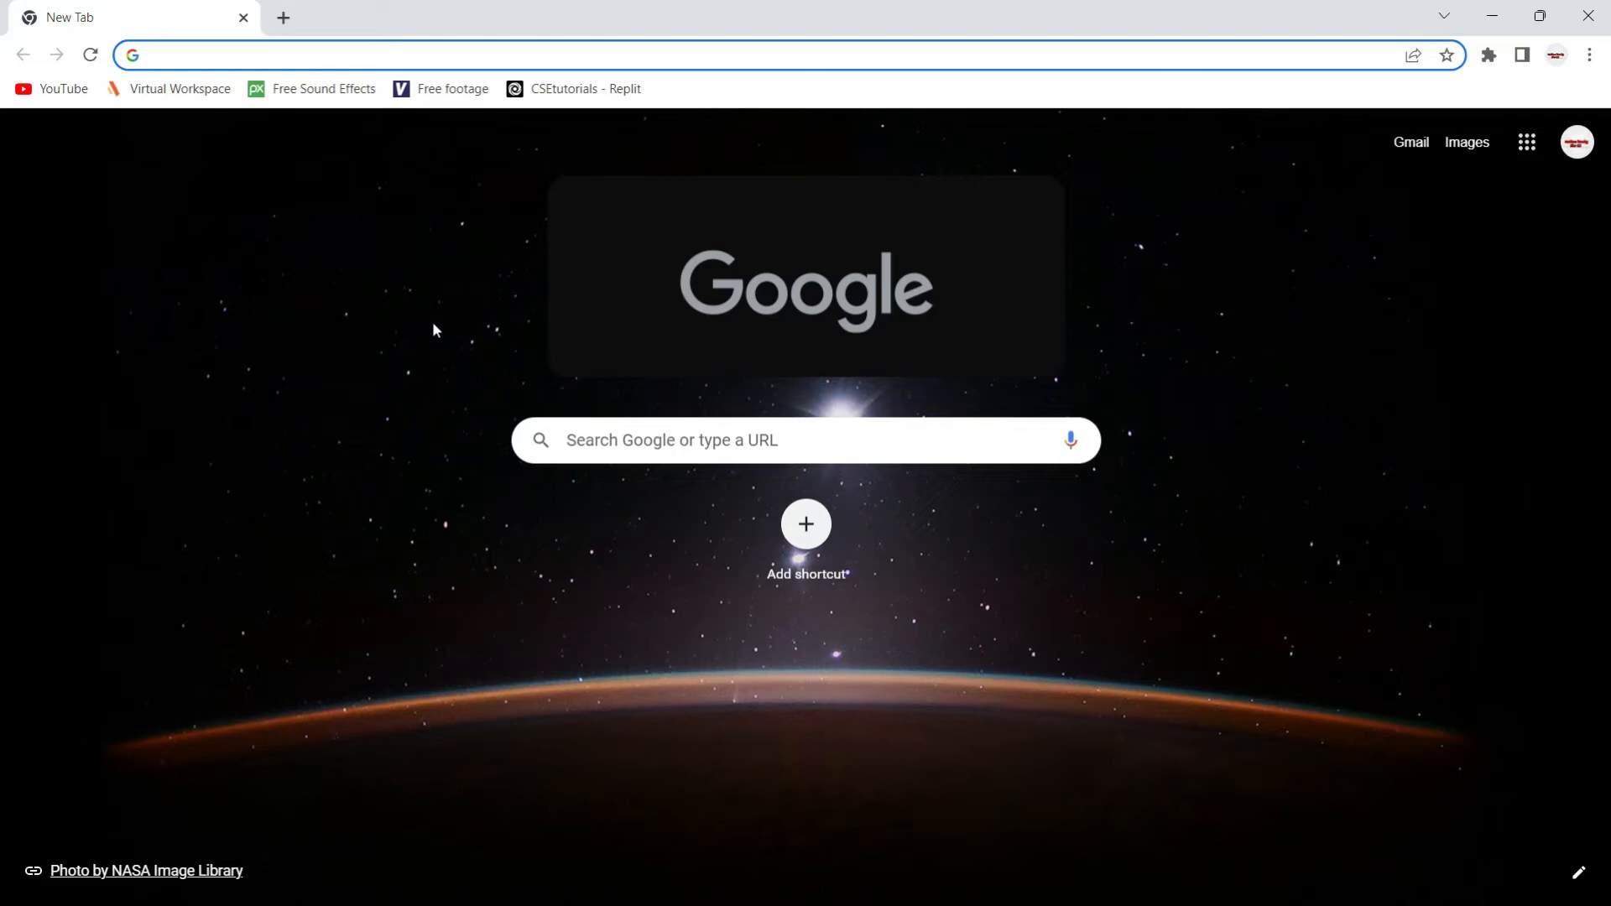
Open cse-tutorials.com and look over its home page and Videos page.
type("cse")
key("Return")
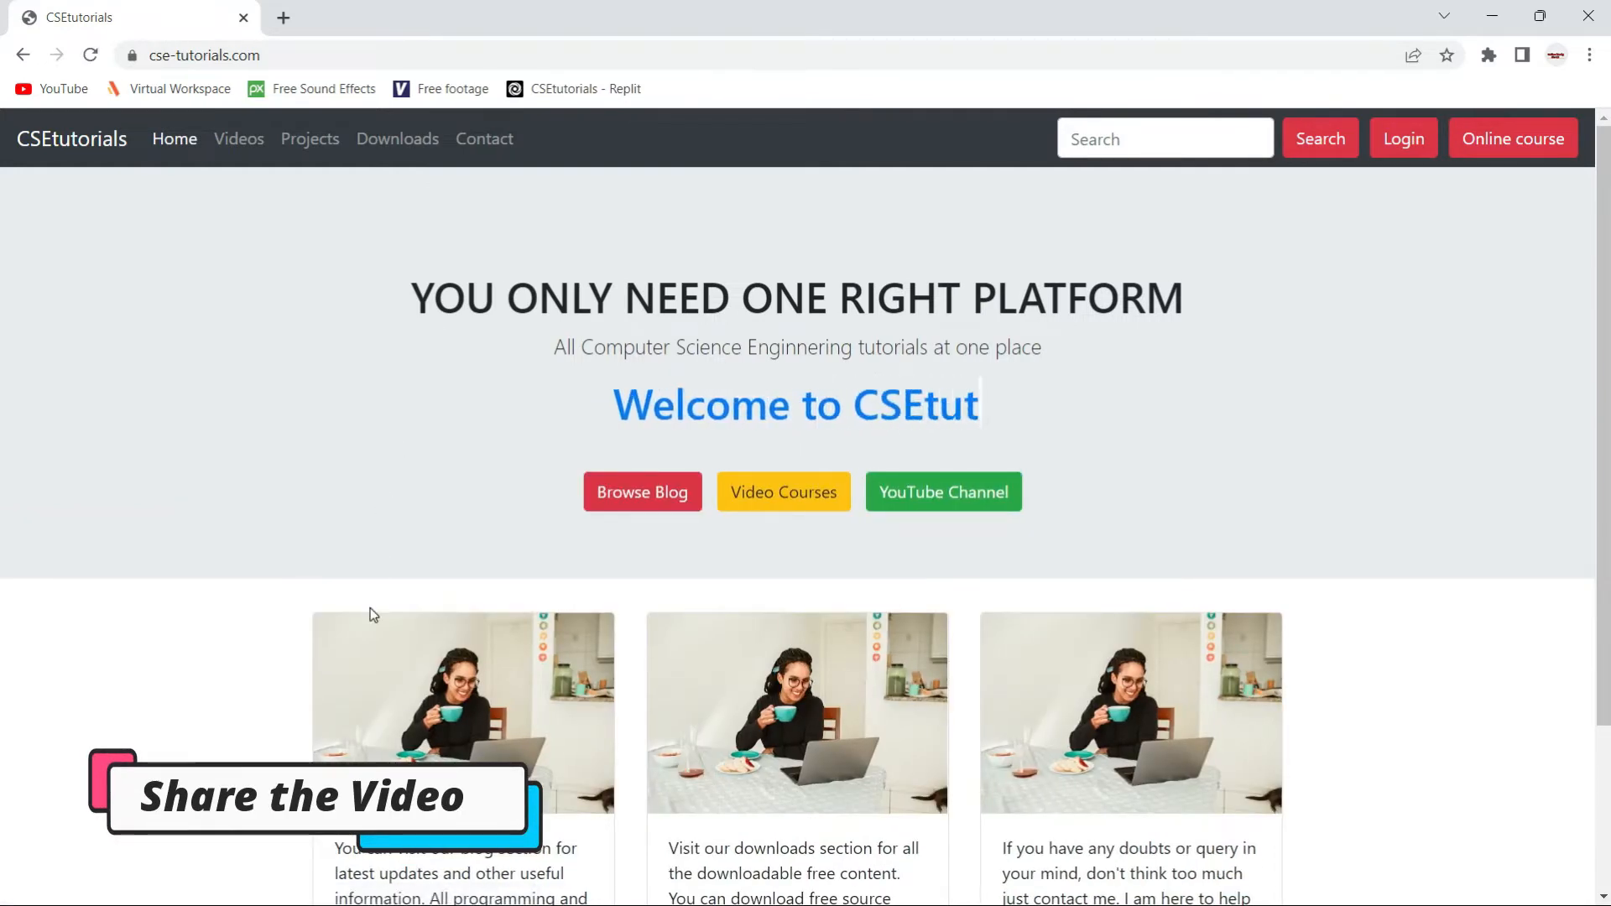
scroll(373, 615, "down", 2)
scroll(373, 615, "up", 2)
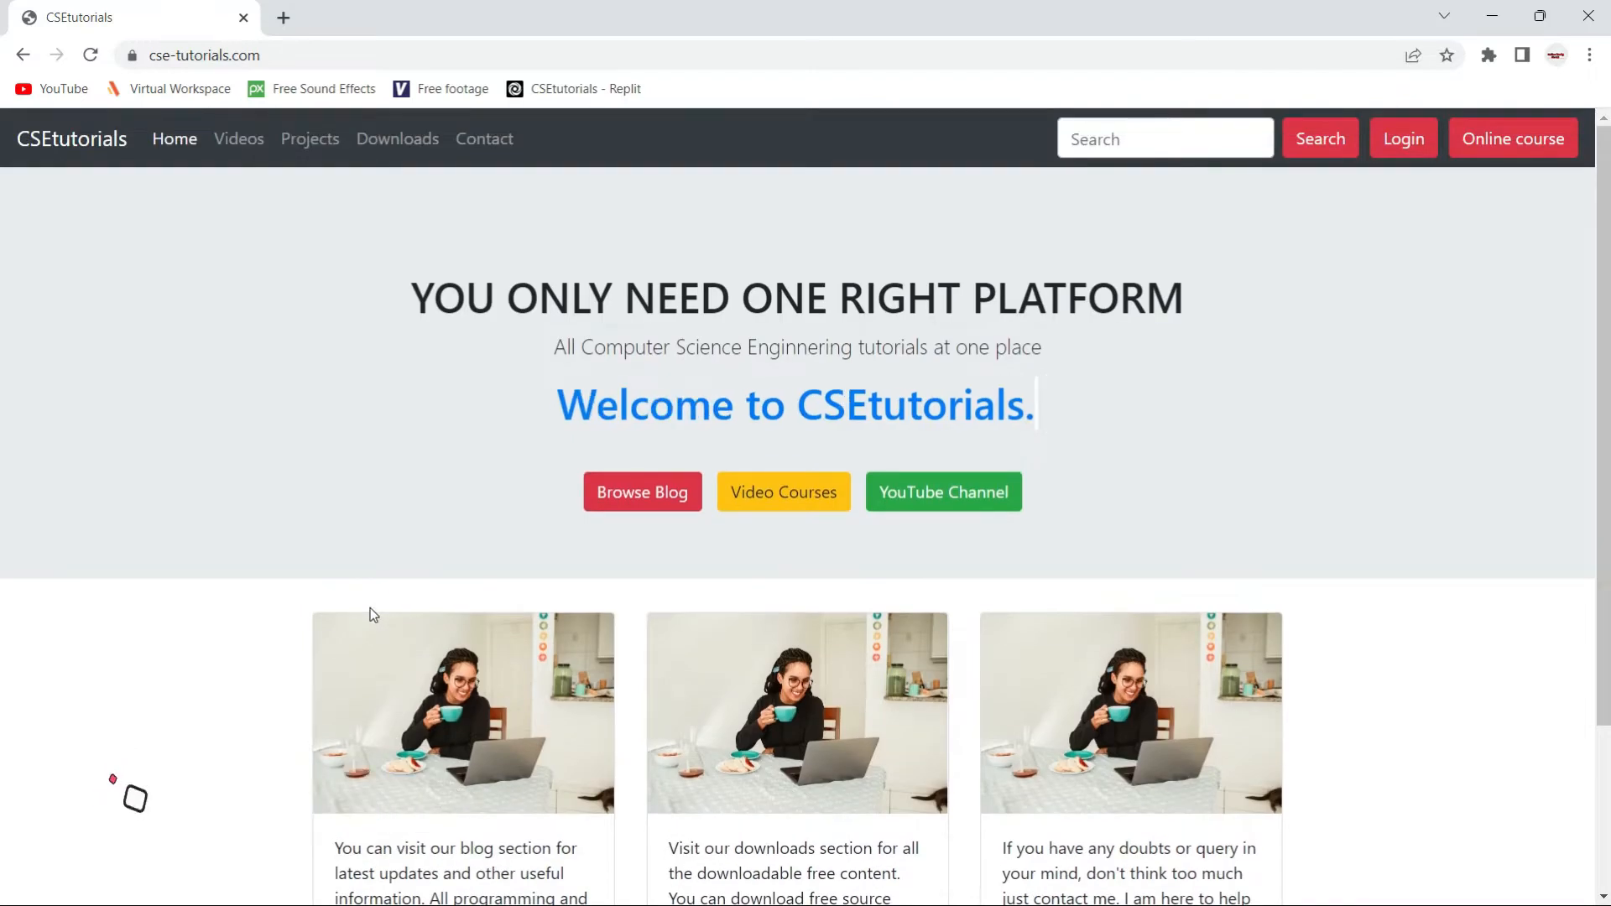
scroll(370, 608, "down", 2)
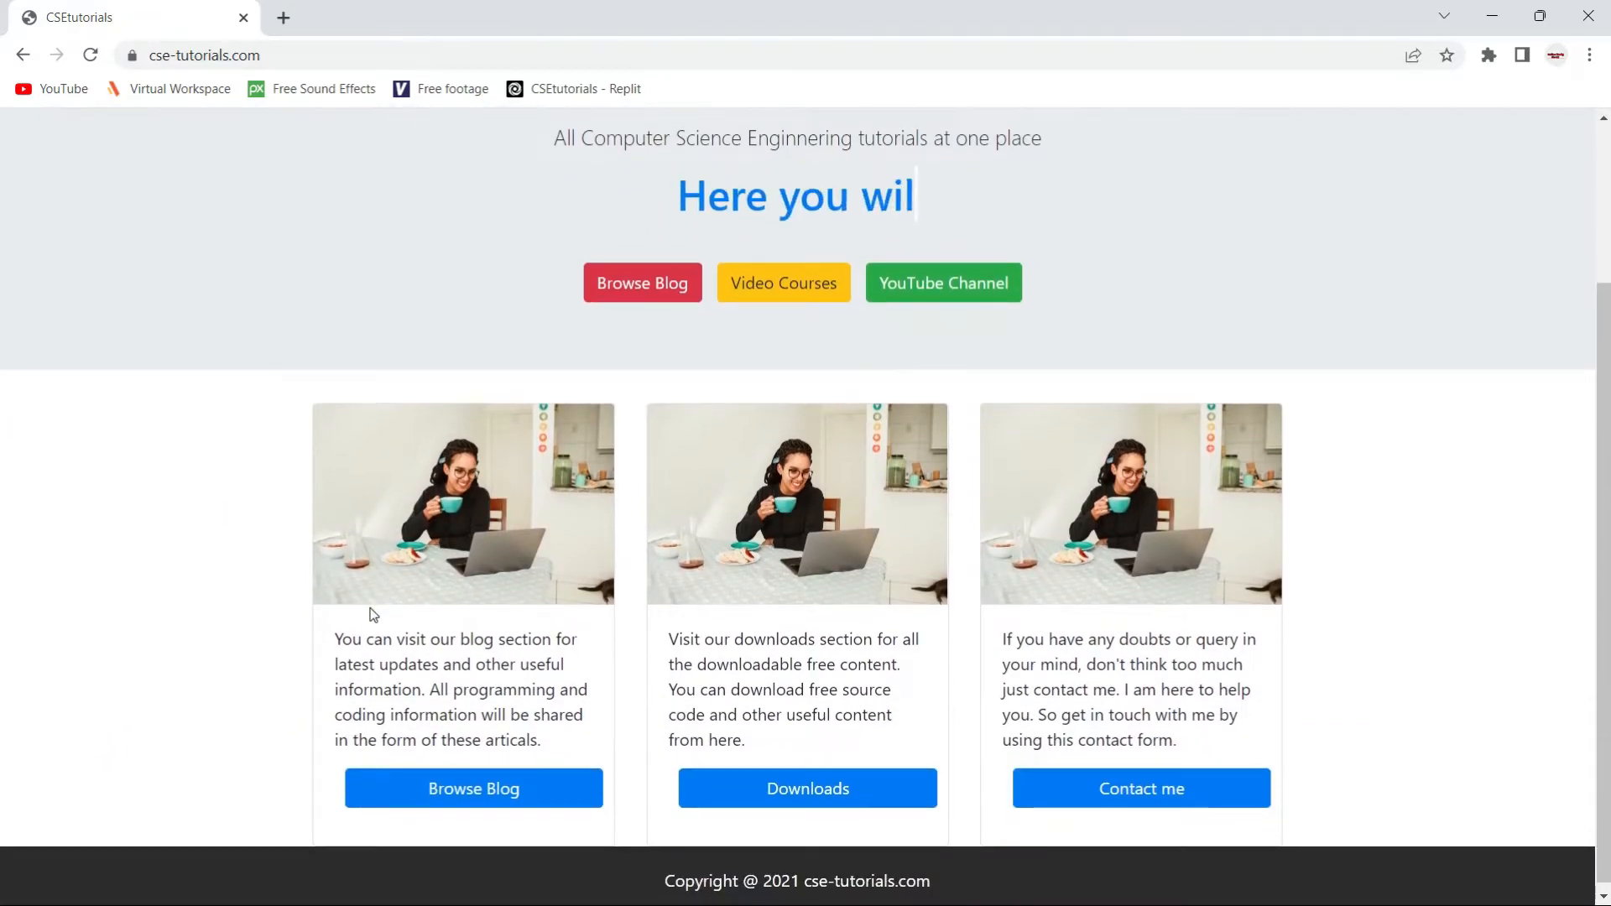
scroll(371, 615, "up", 3)
left_click(220, 140)
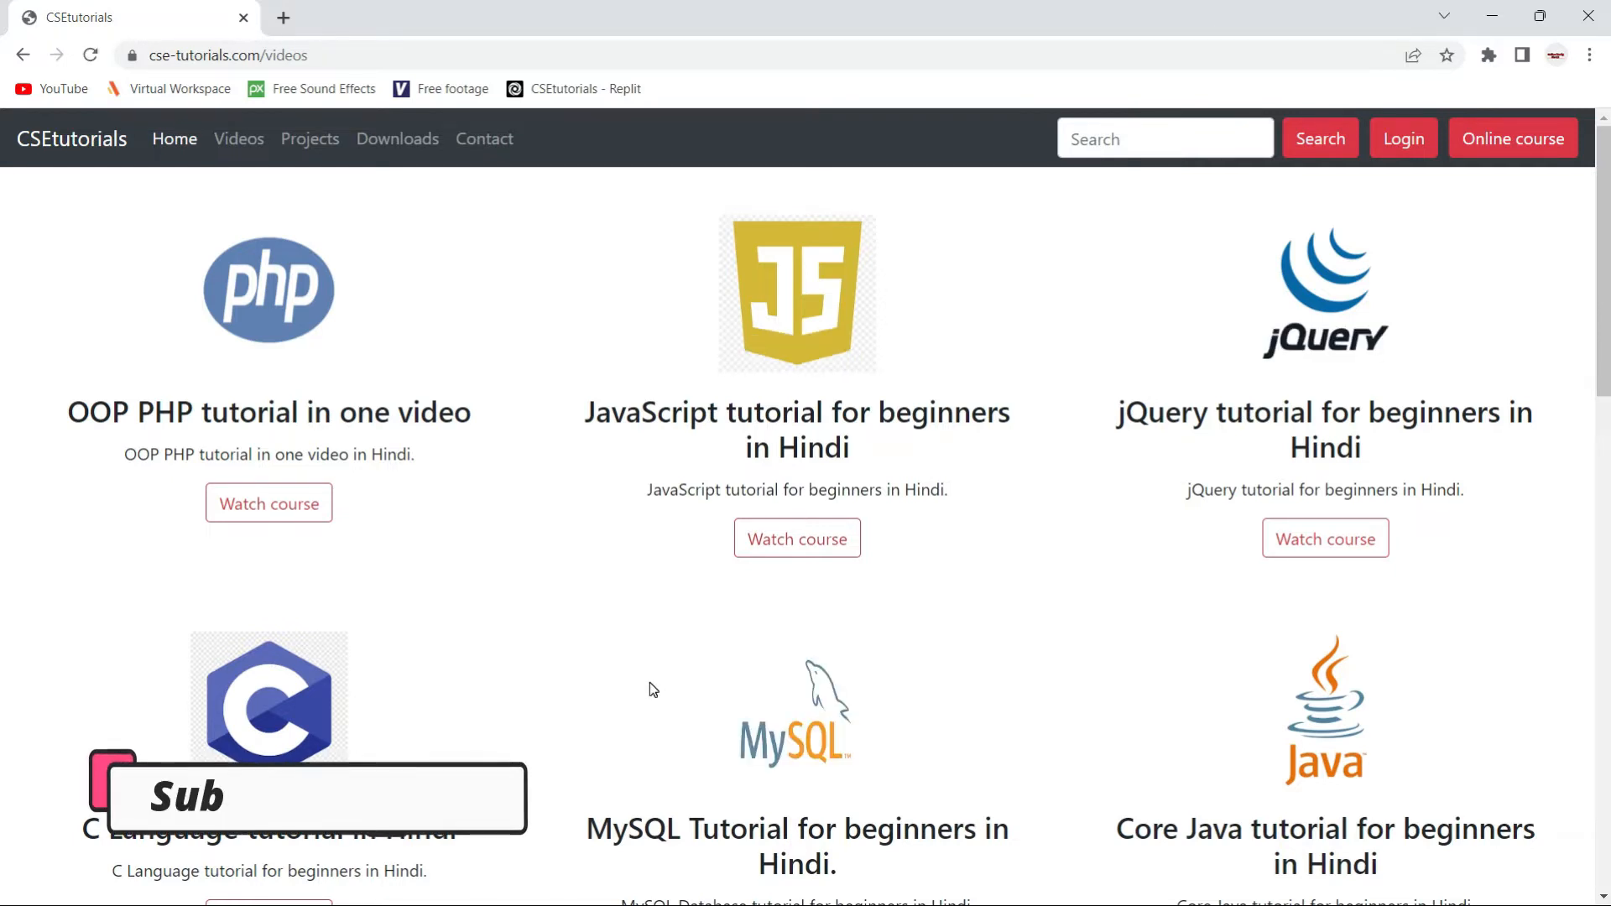
In a new browser tab, search for "google adsense login", open the Google AdSense sign-in page and choose the AdSense account.
left_click(285, 17)
left_click(308, 65)
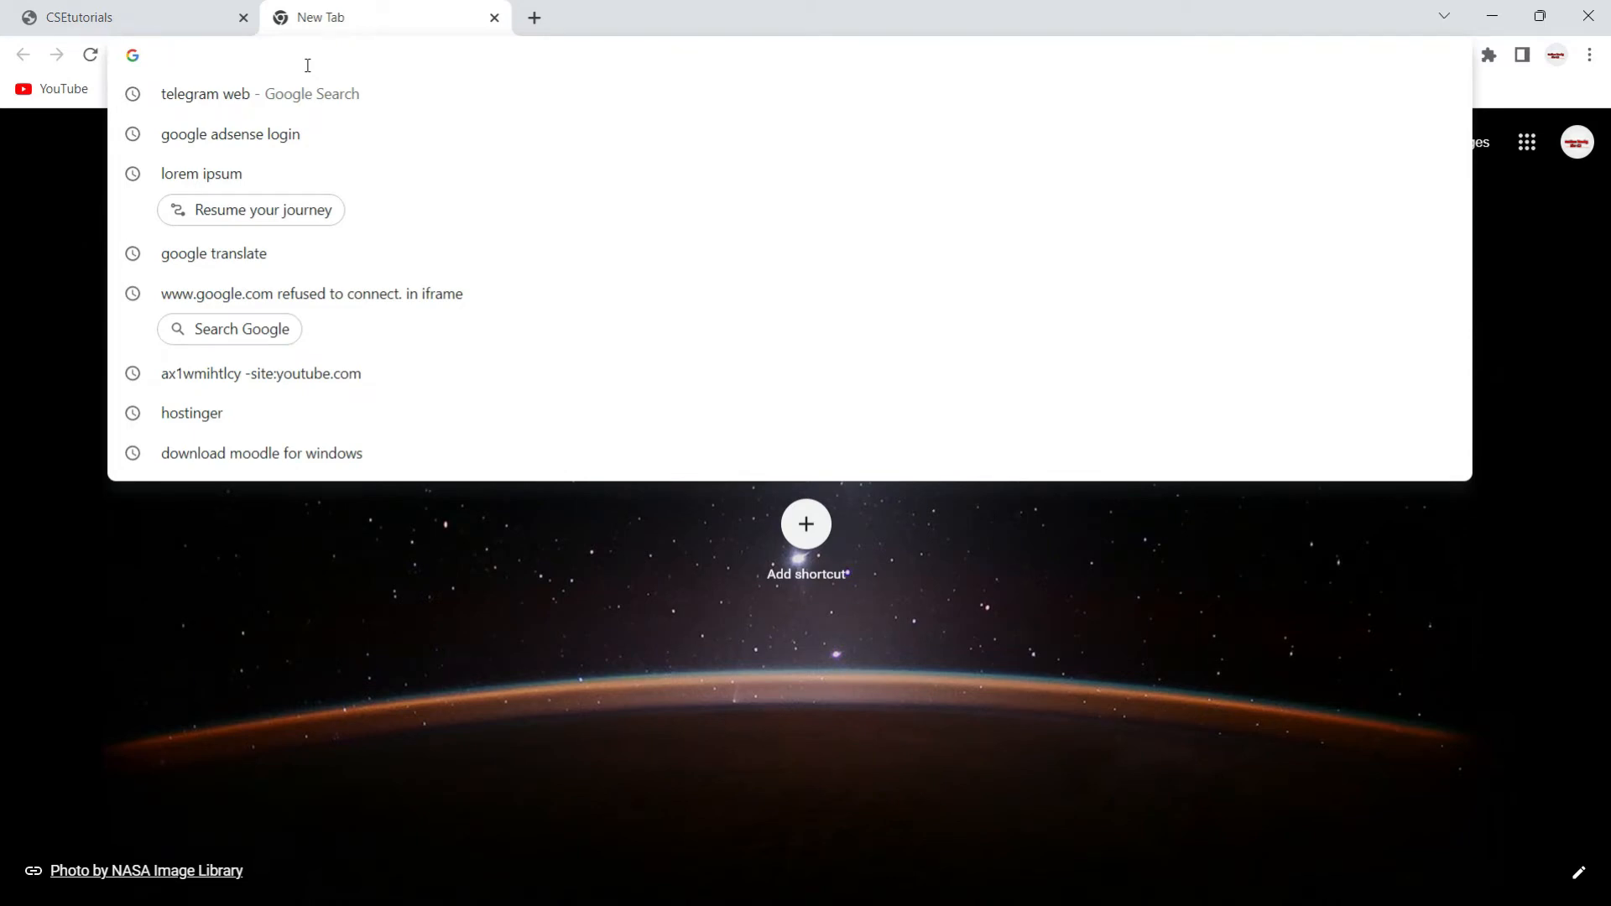
type("goo")
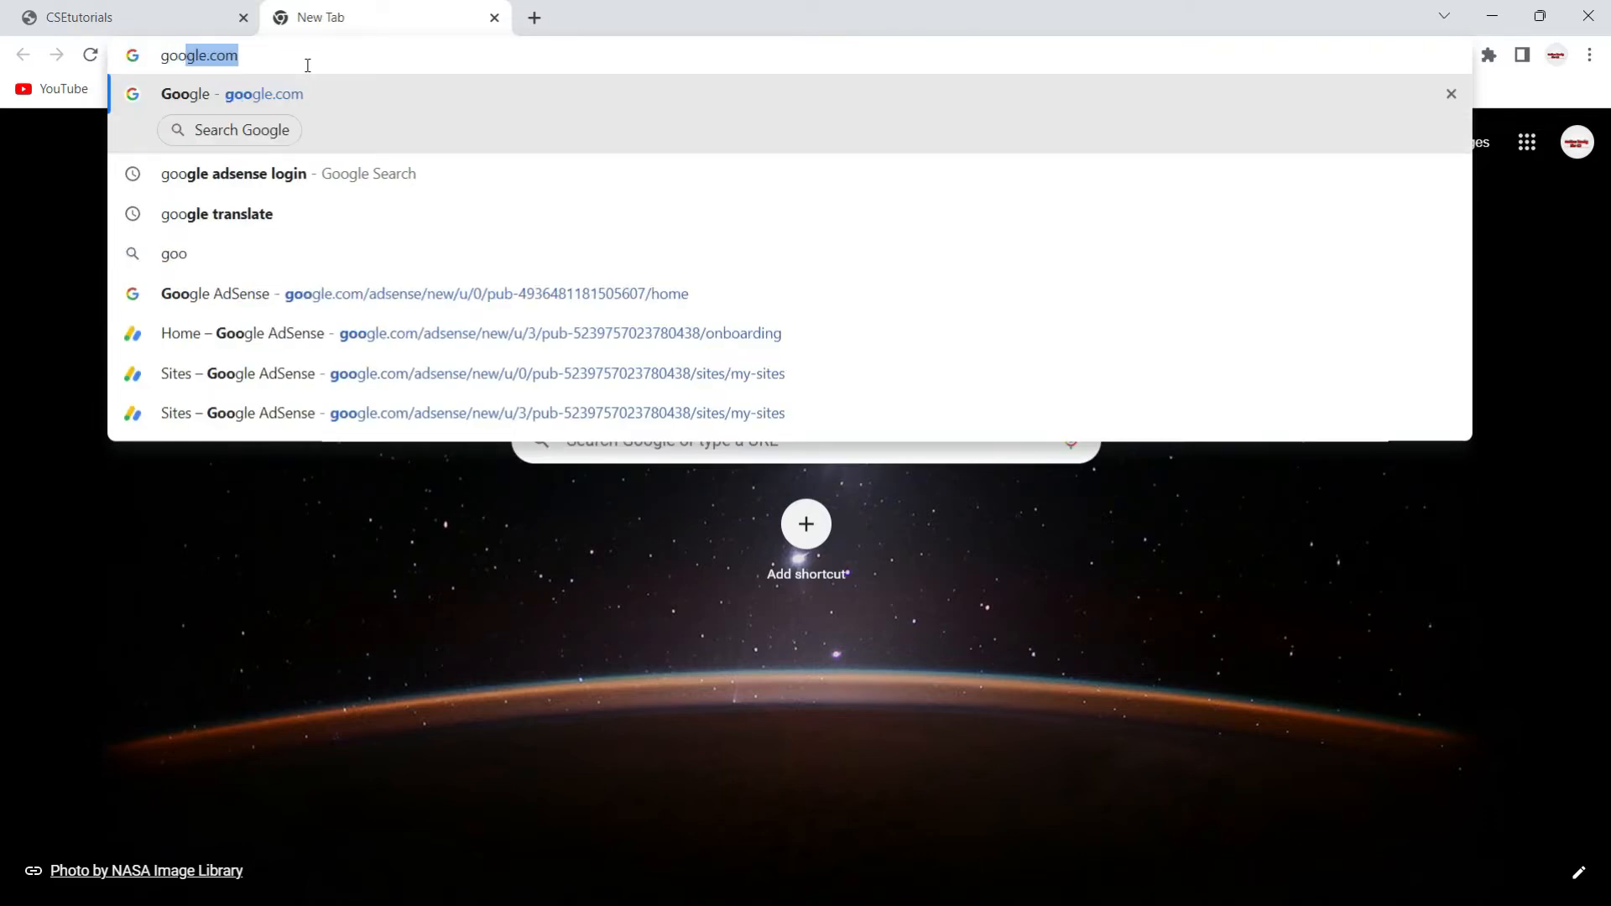
key("Down")
key("Return")
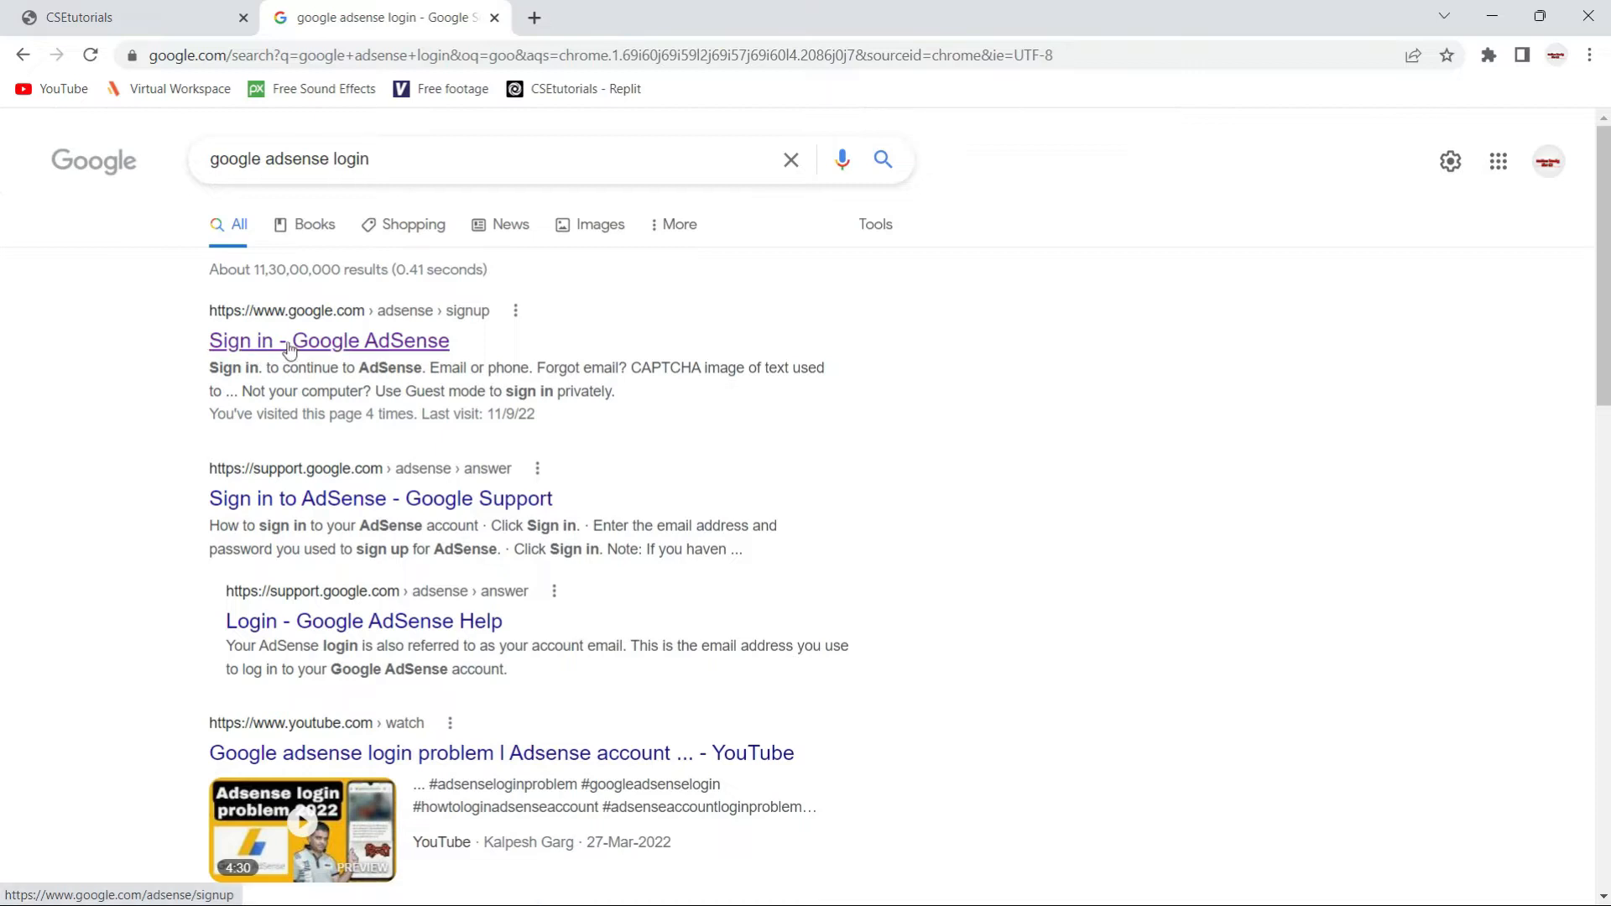
left_click(325, 348)
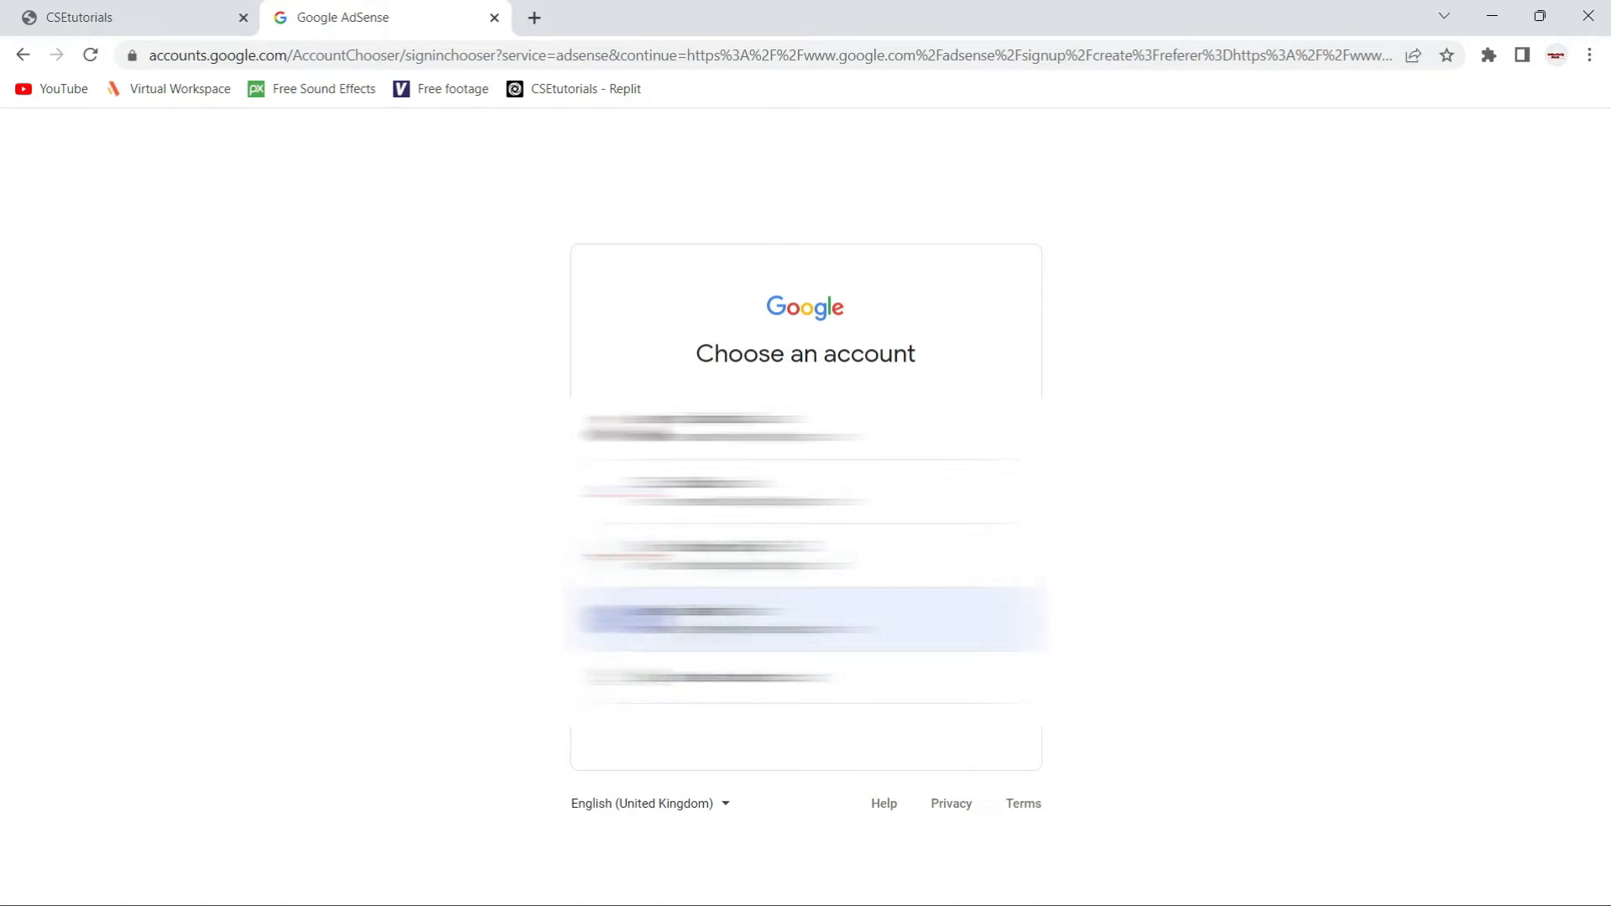
left_click(806, 619)
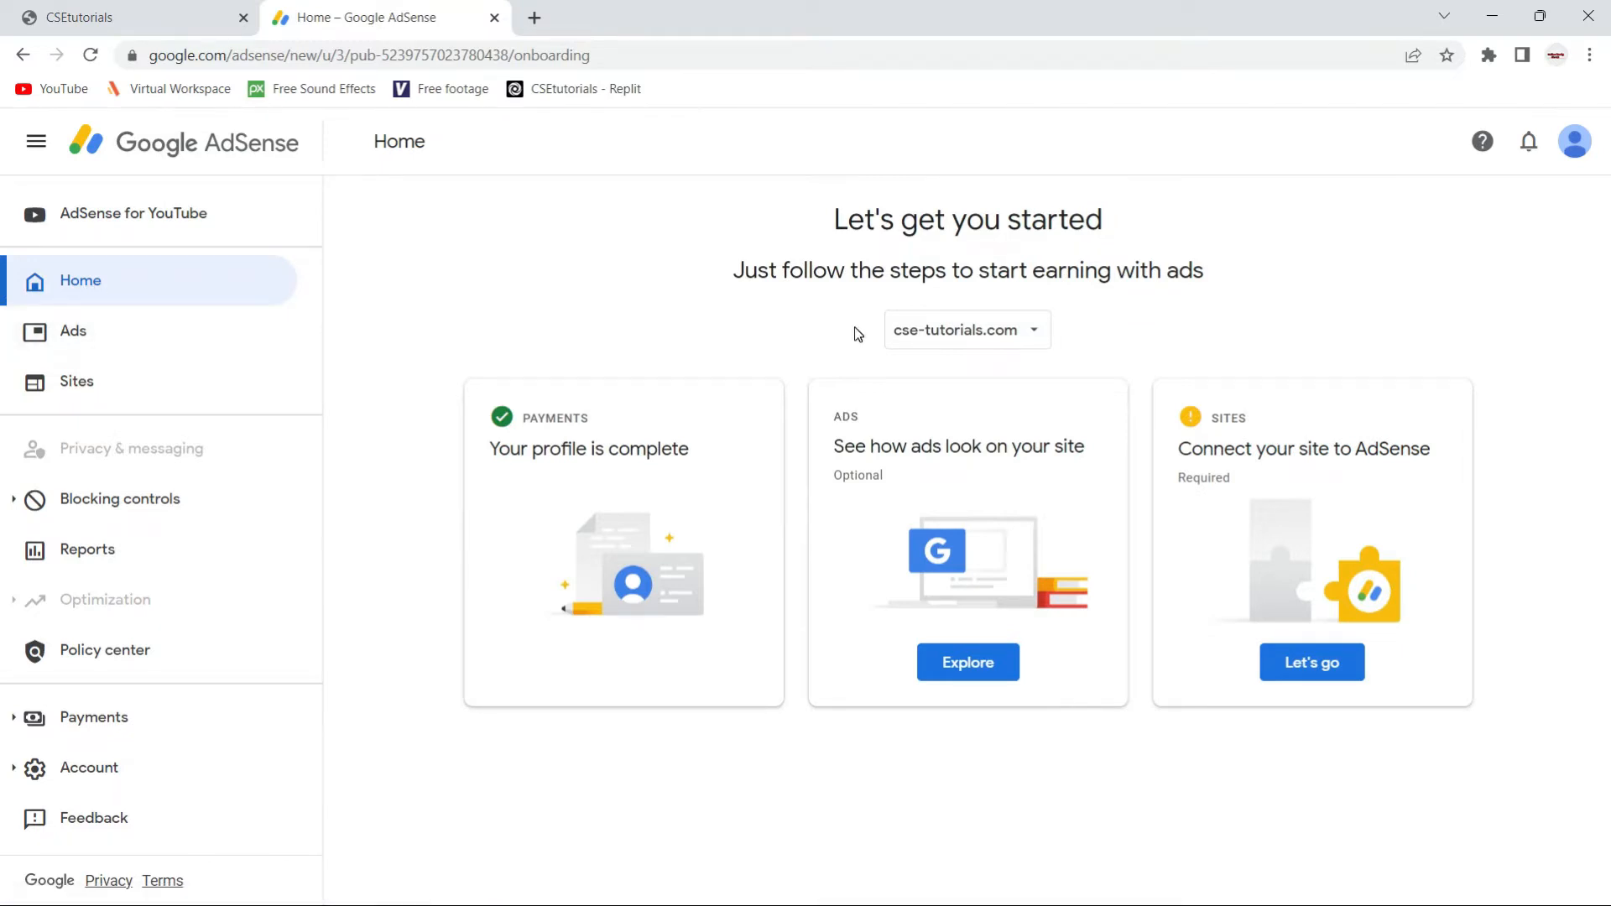
left_click(1035, 338)
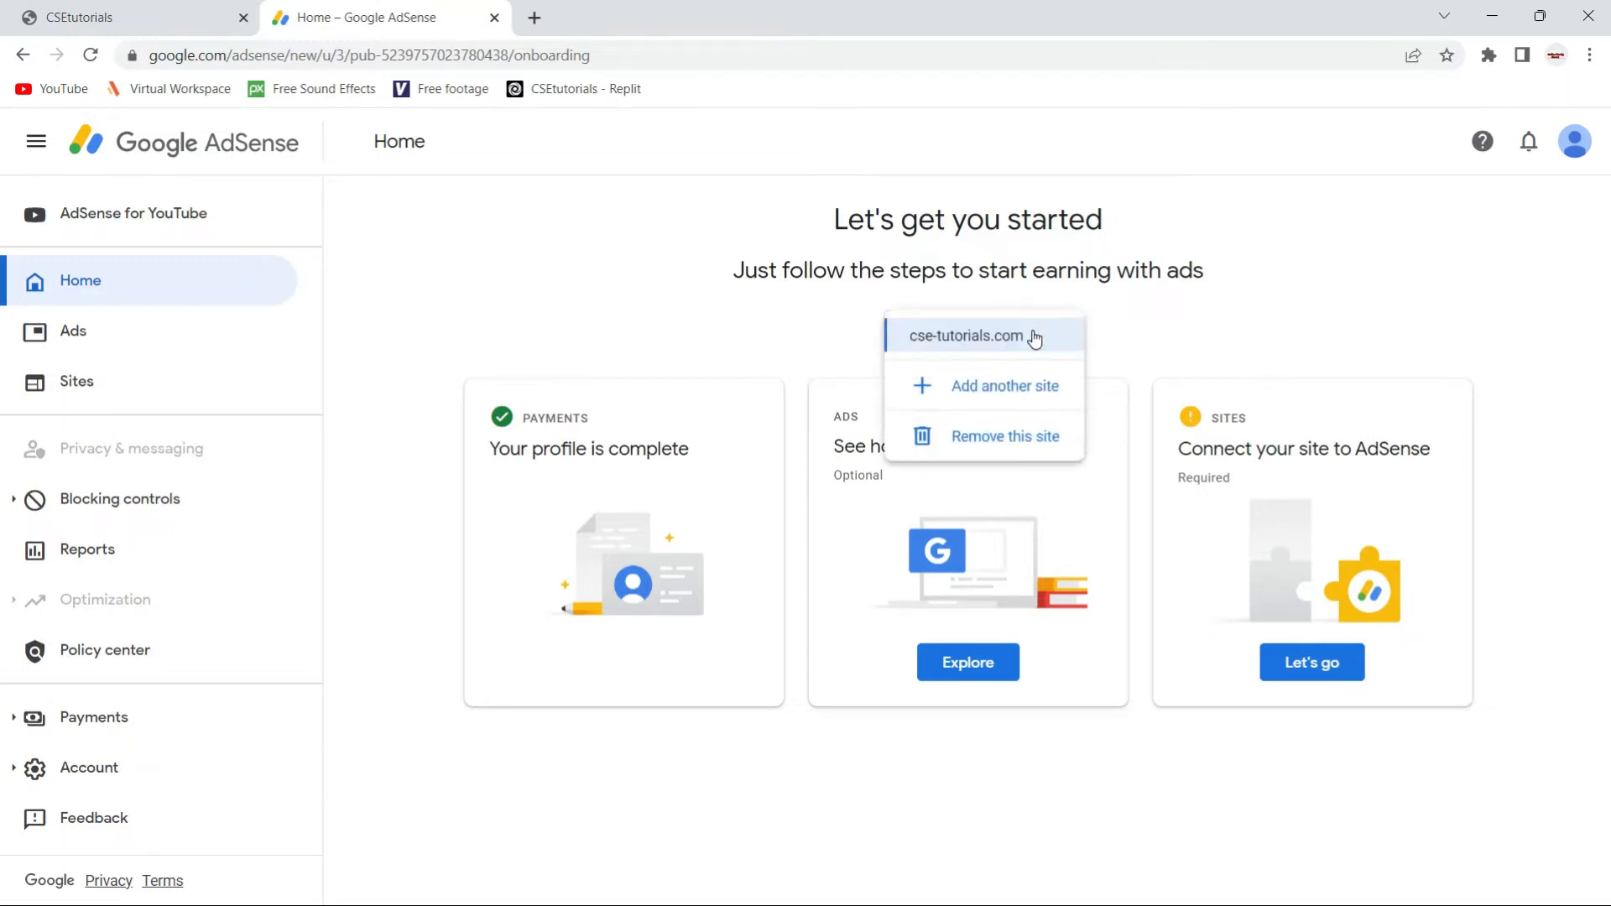
left_click(1377, 312)
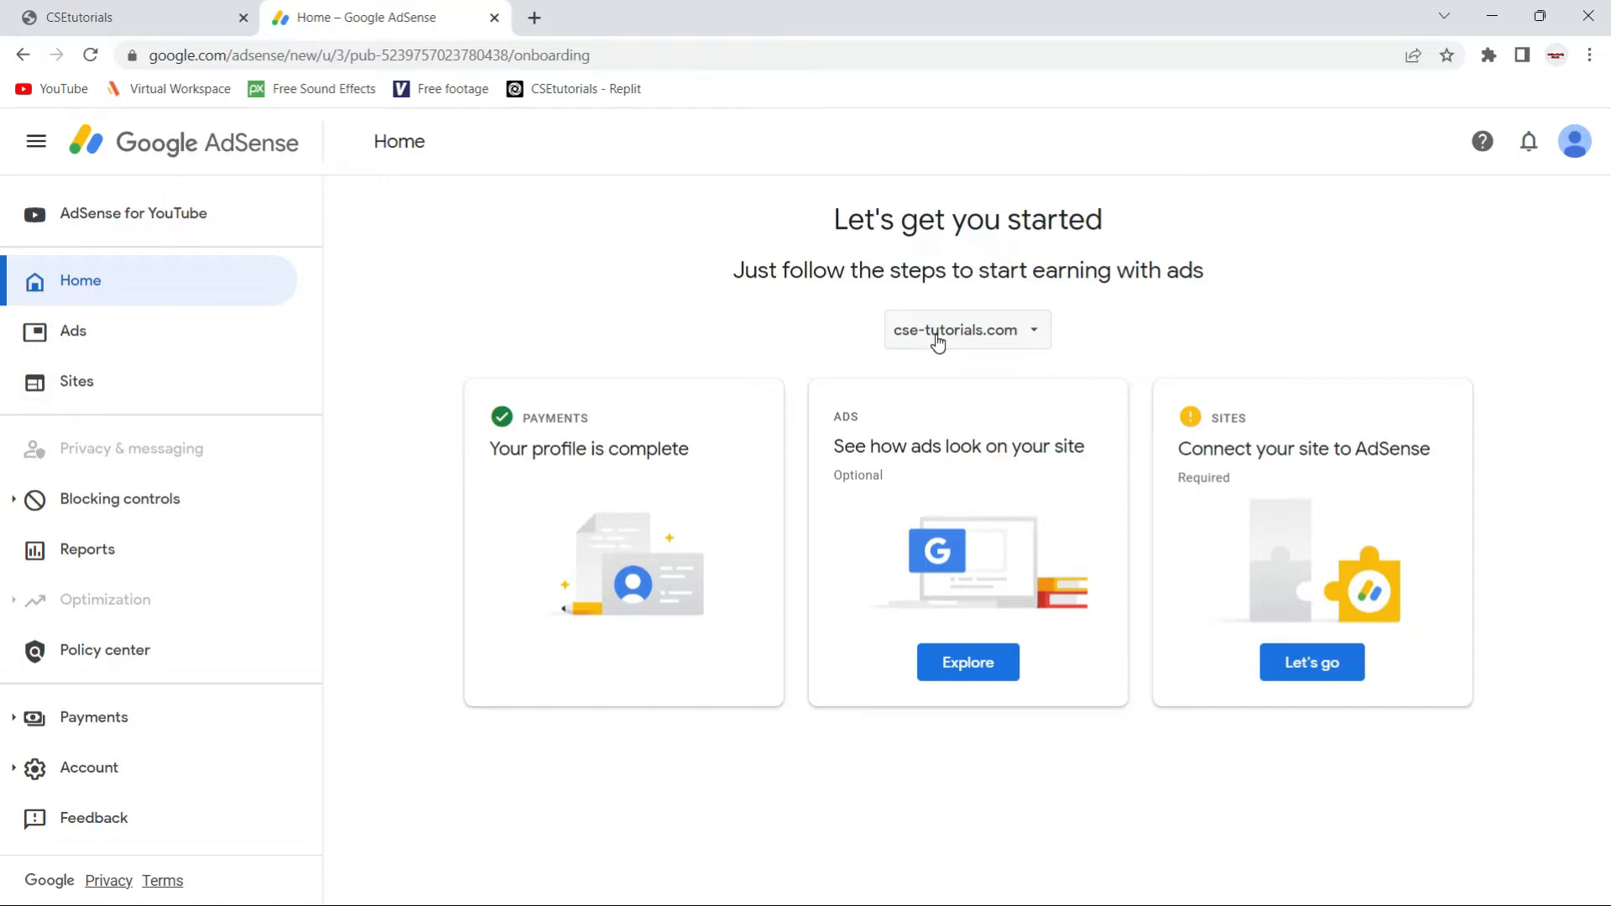
left_click(1034, 336)
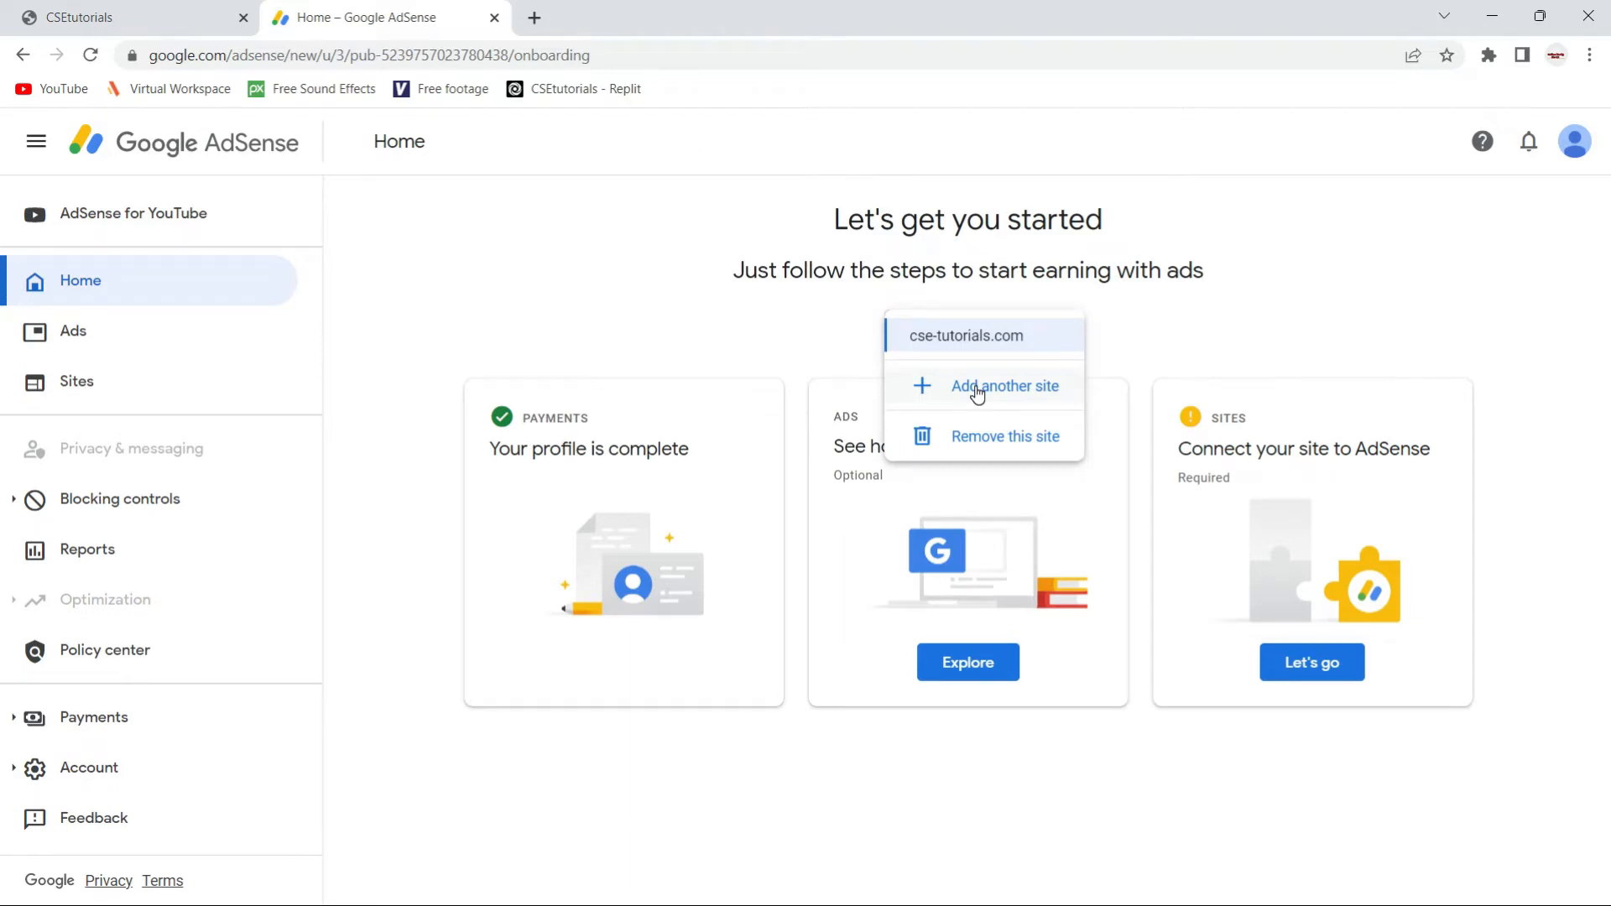
left_click(1312, 337)
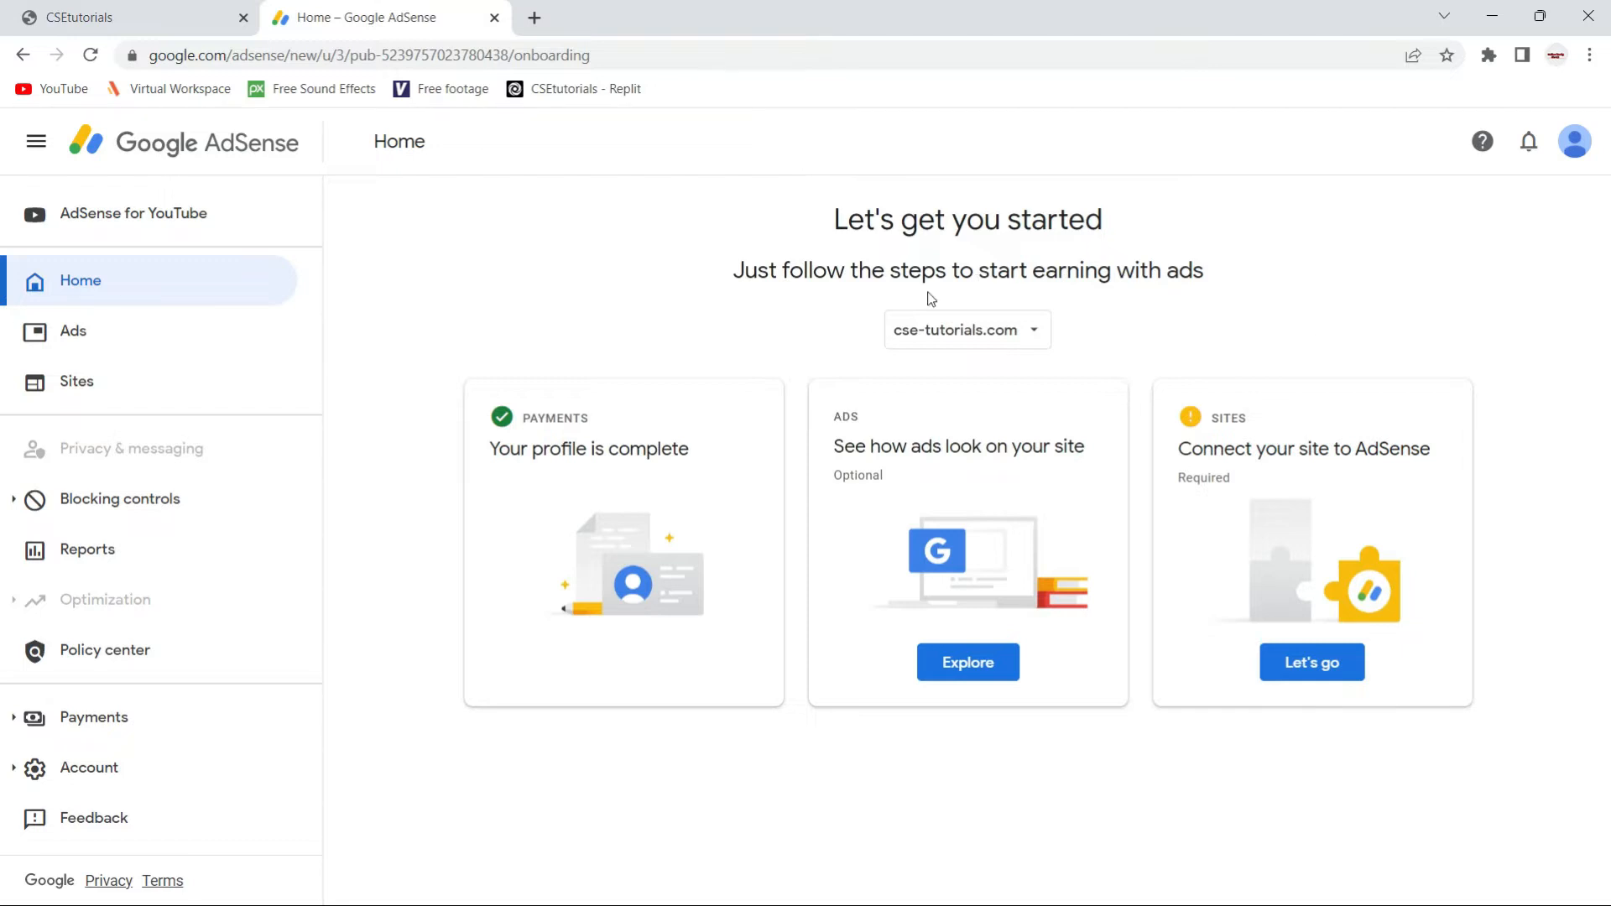
left_click(1038, 340)
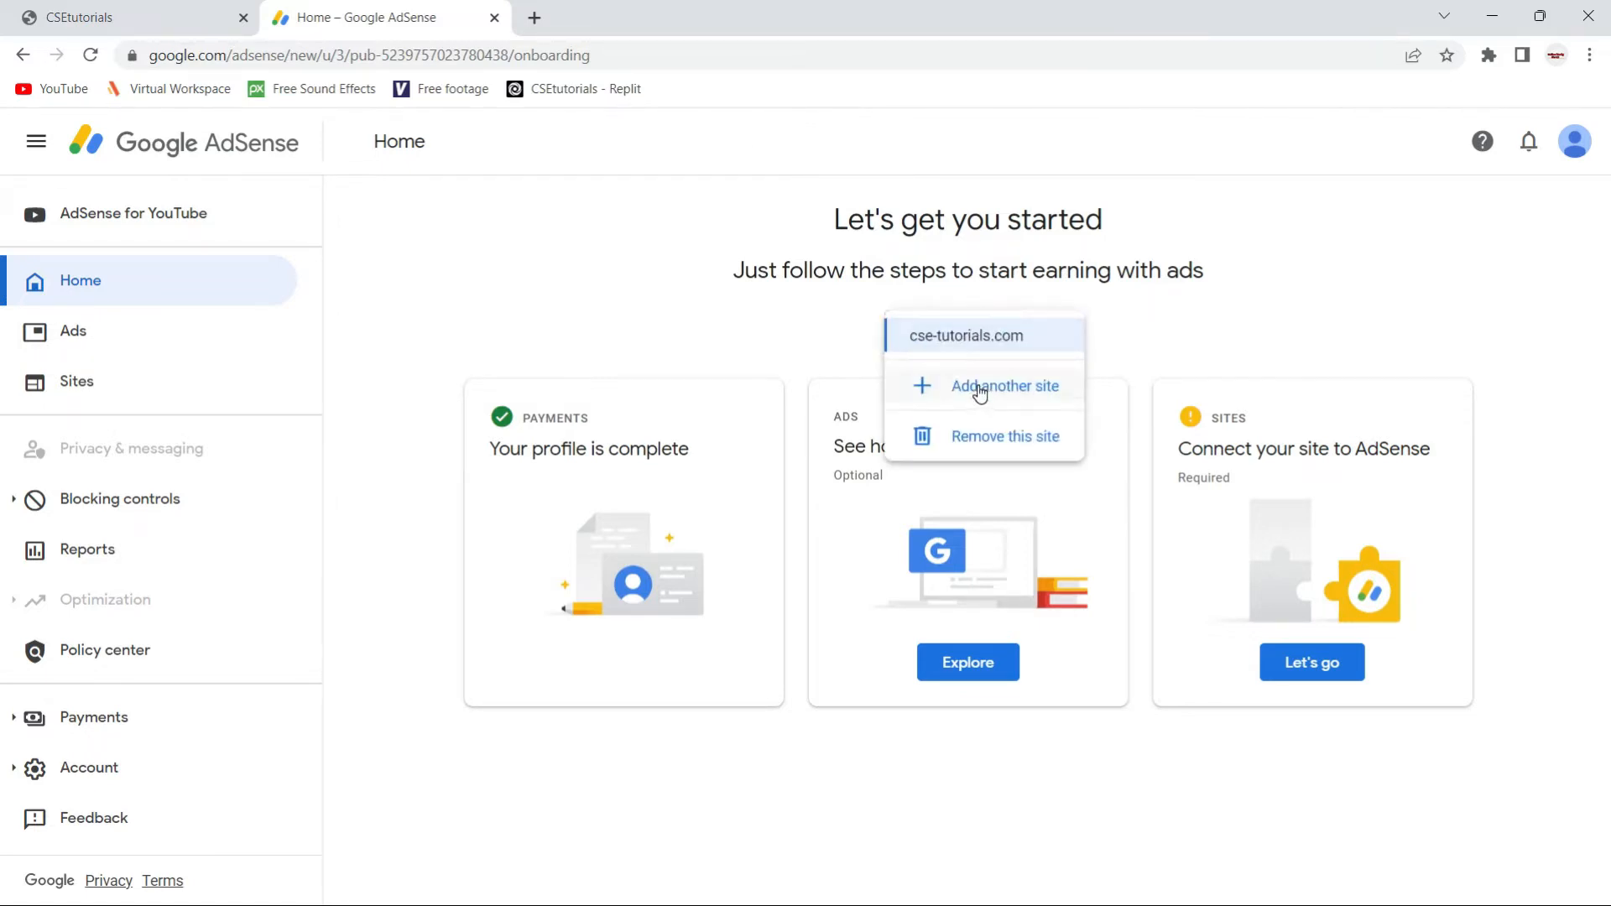
left_click(1265, 336)
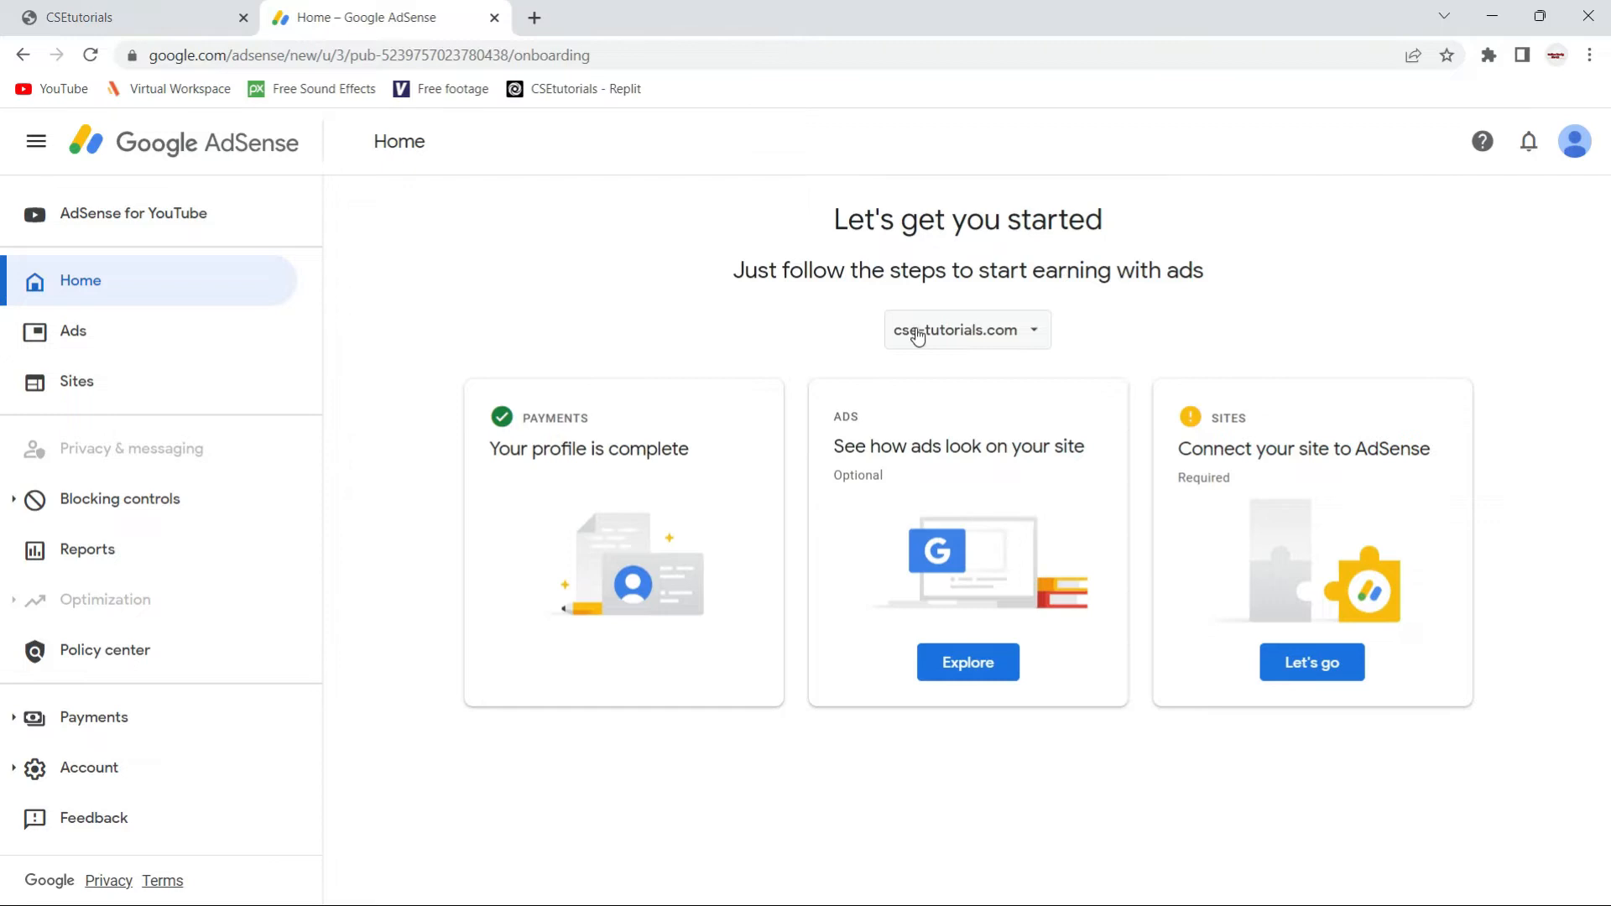
left_click(1030, 332)
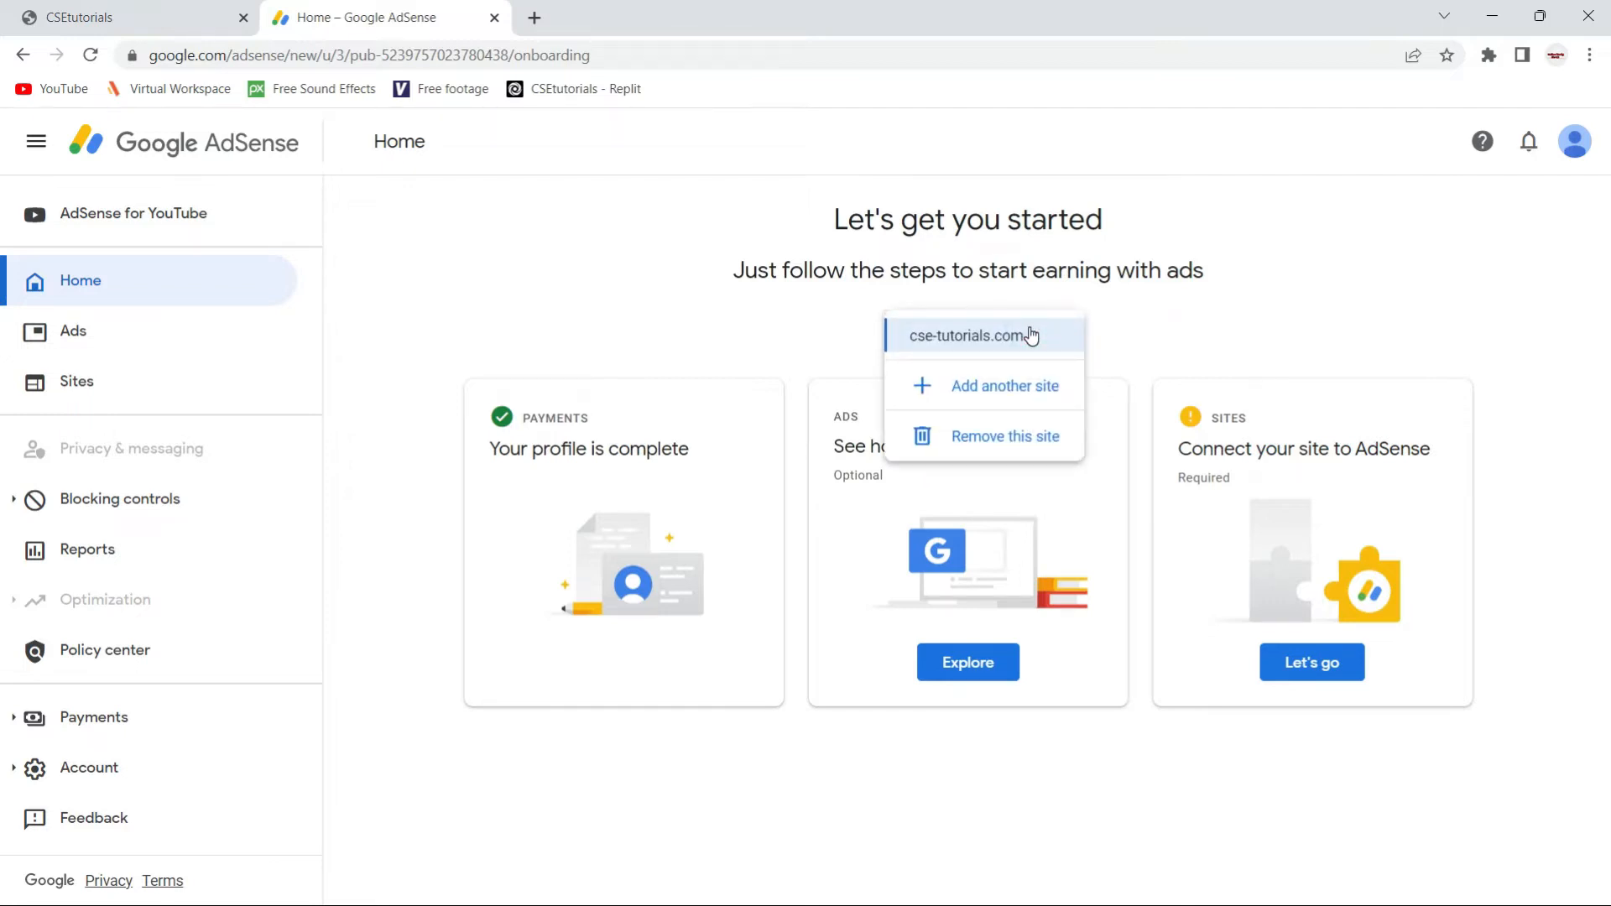
left_click(996, 393)
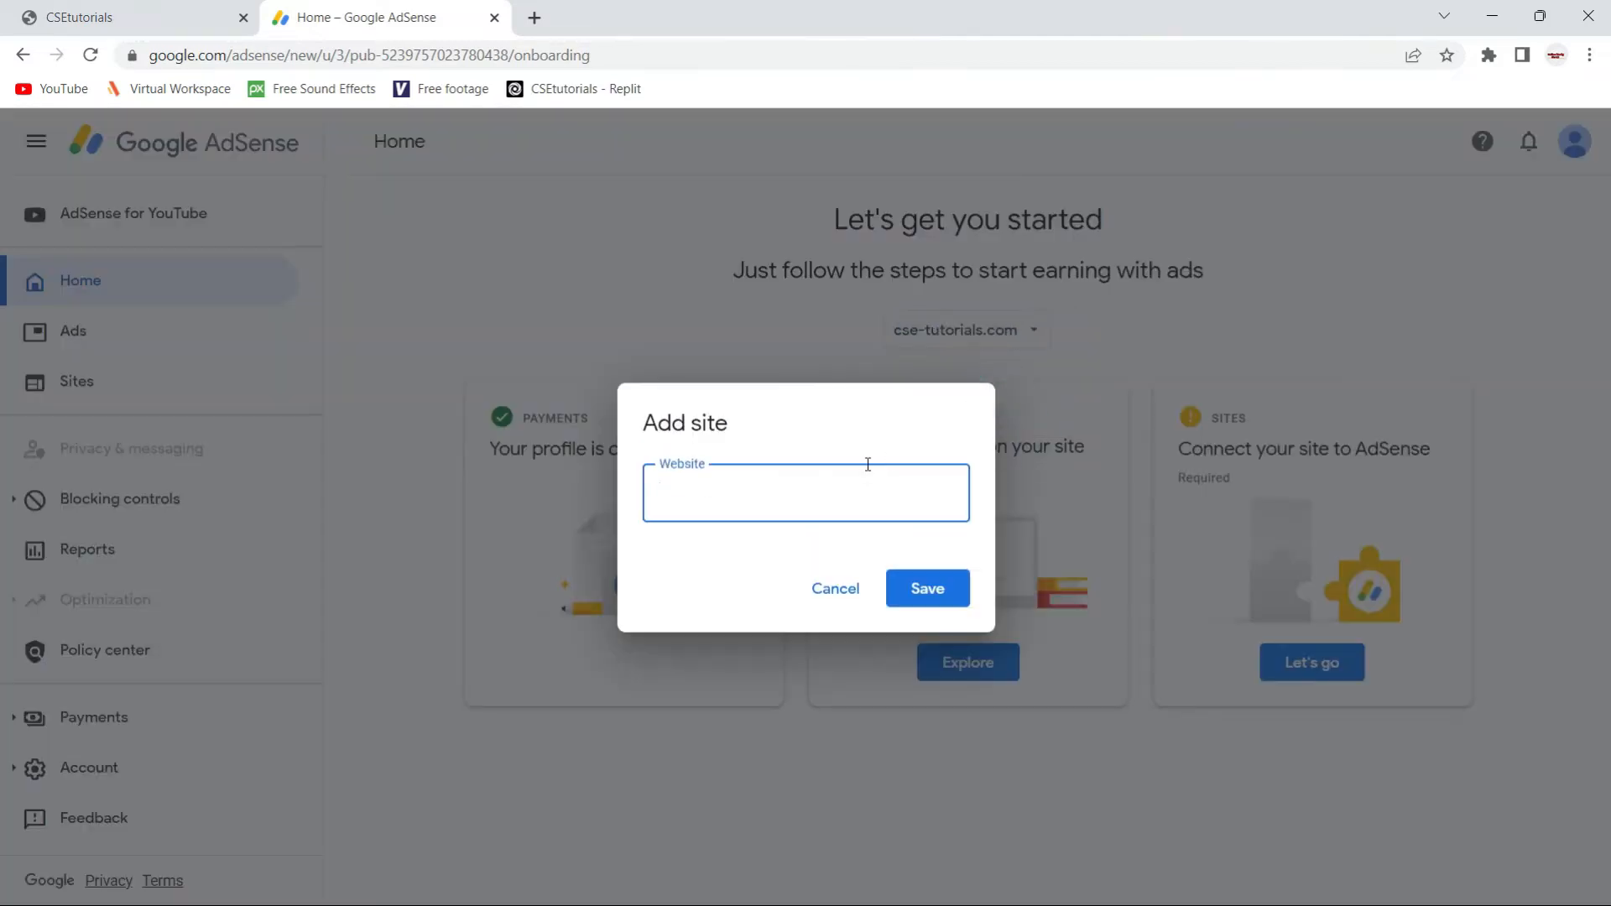
left_click(835, 493)
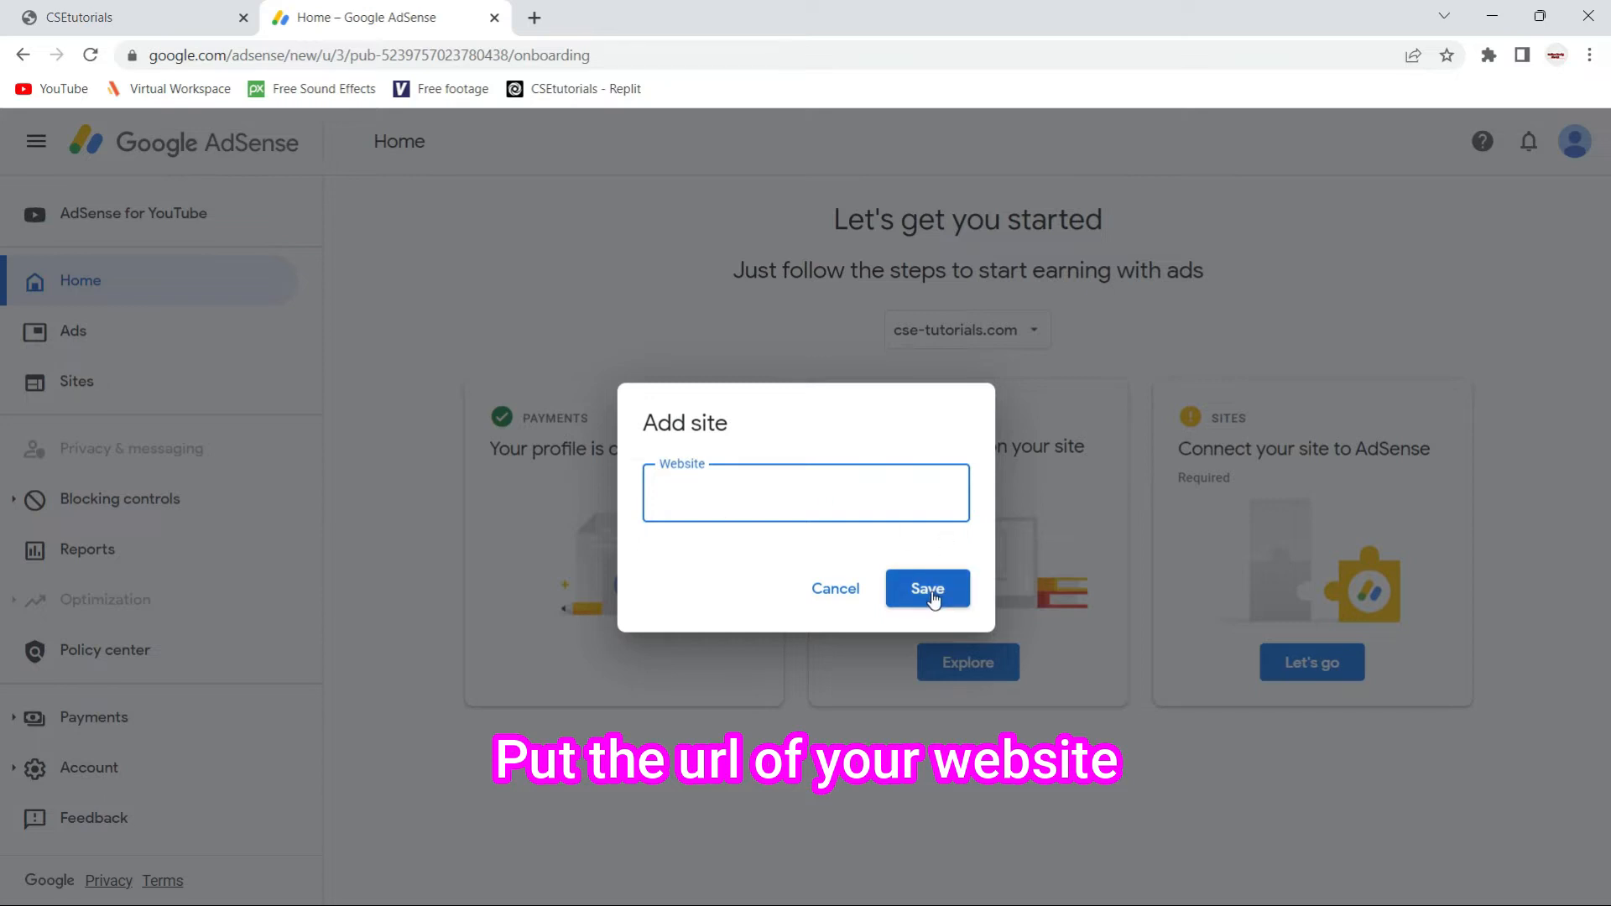
left_click(834, 590)
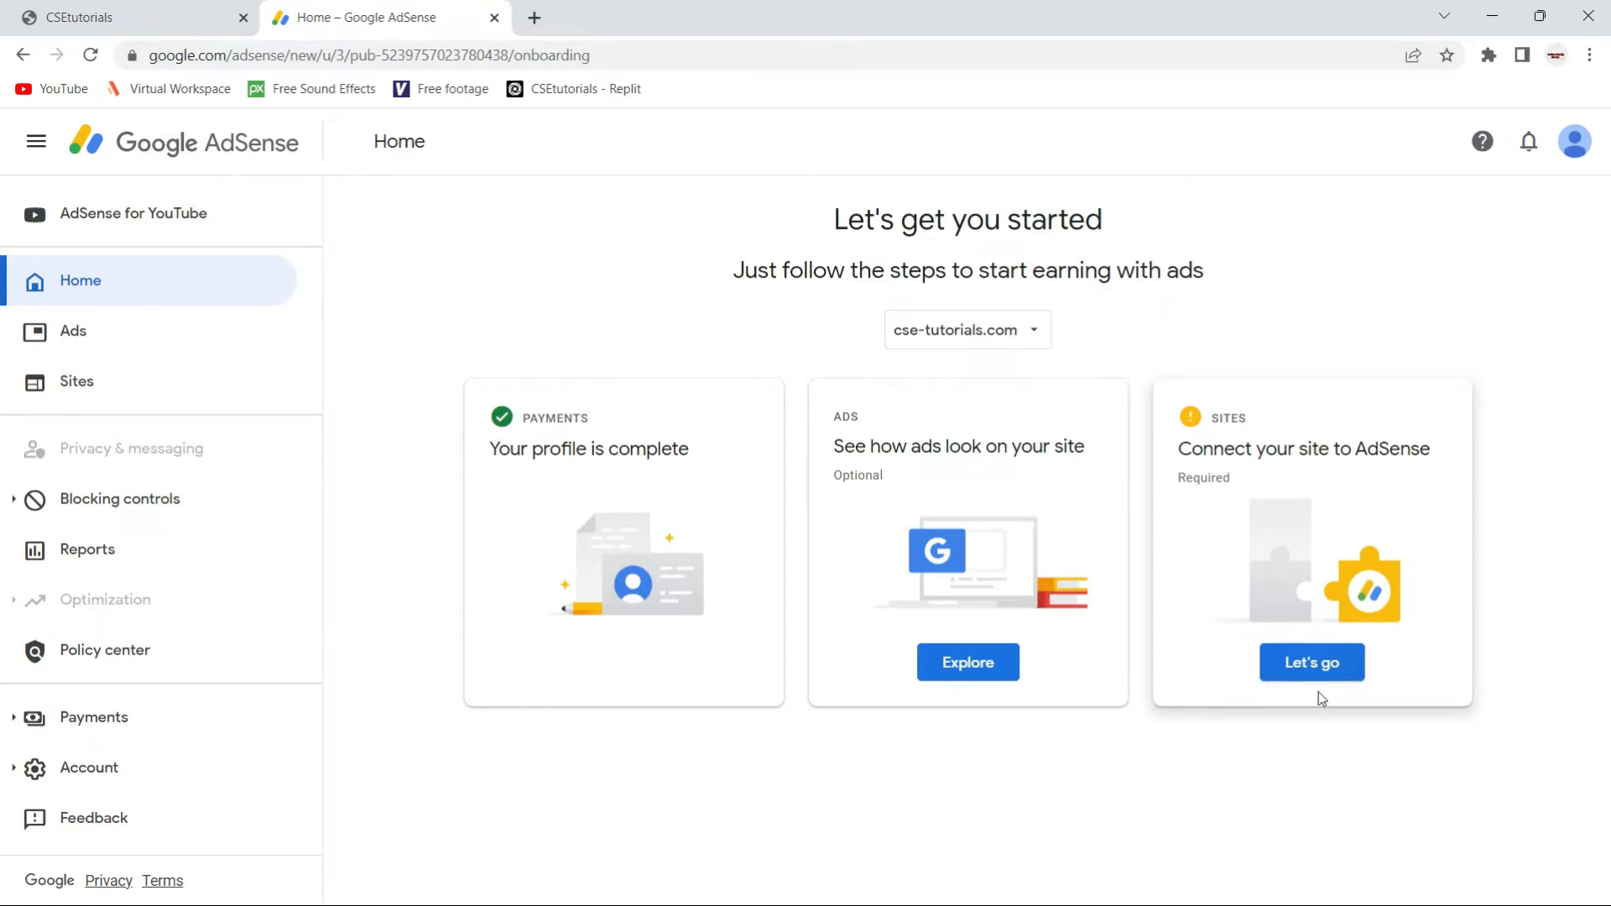
Copy the AdSense code for connecting cse-tutorials.com and request a review of the site.
left_click(1310, 669)
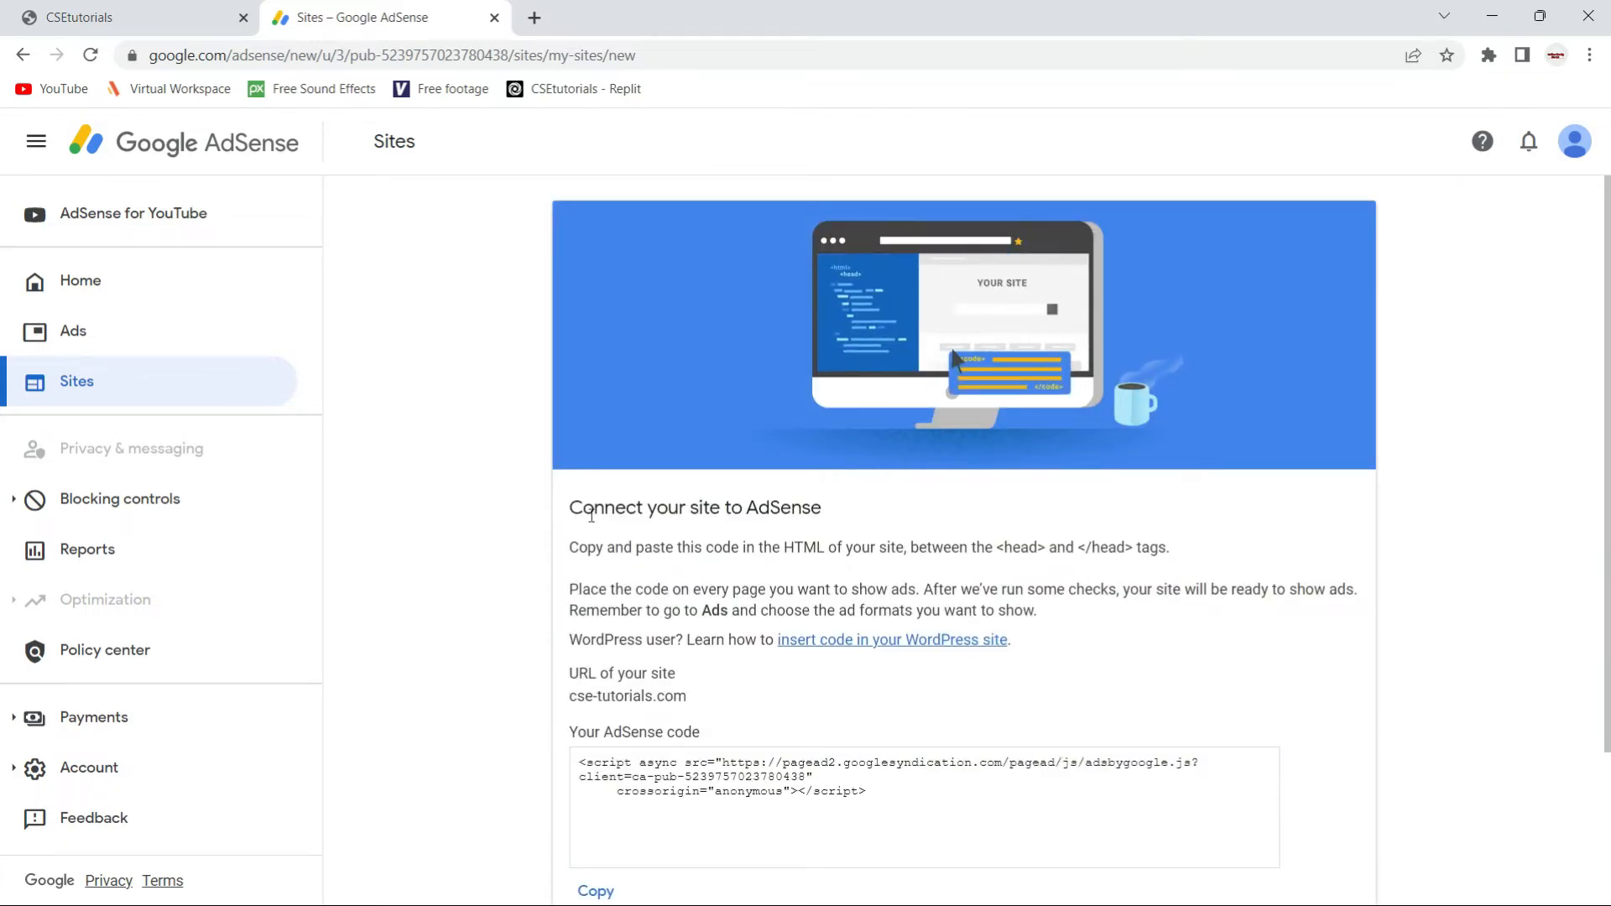
left_click_drag(585, 508, 816, 503)
scroll(817, 504, "down", 2)
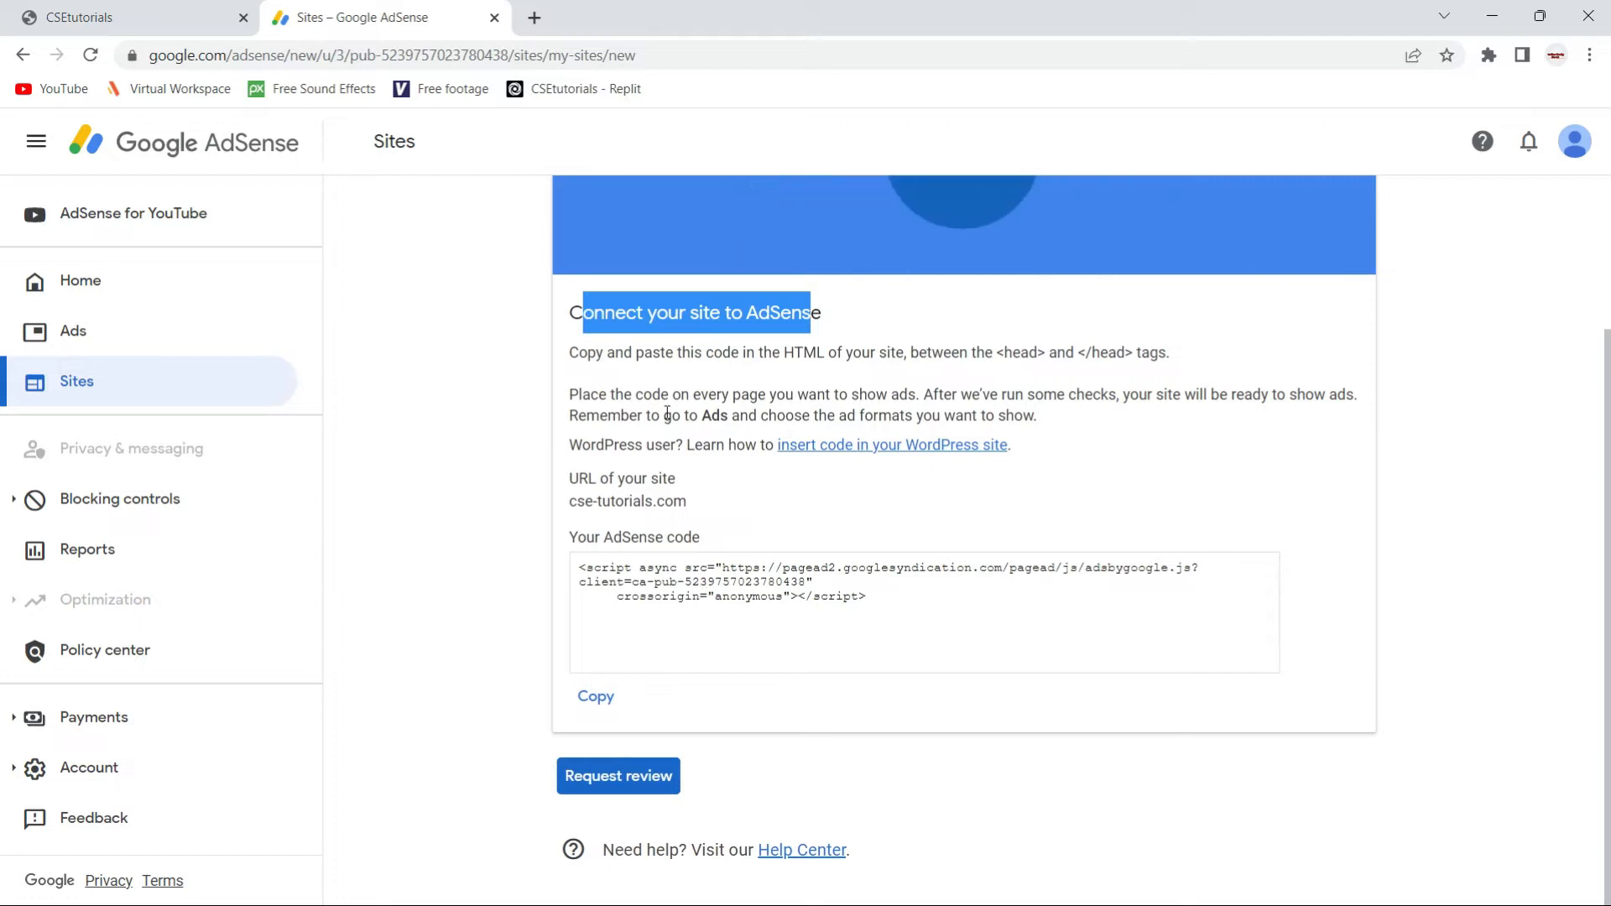
left_click(590, 703)
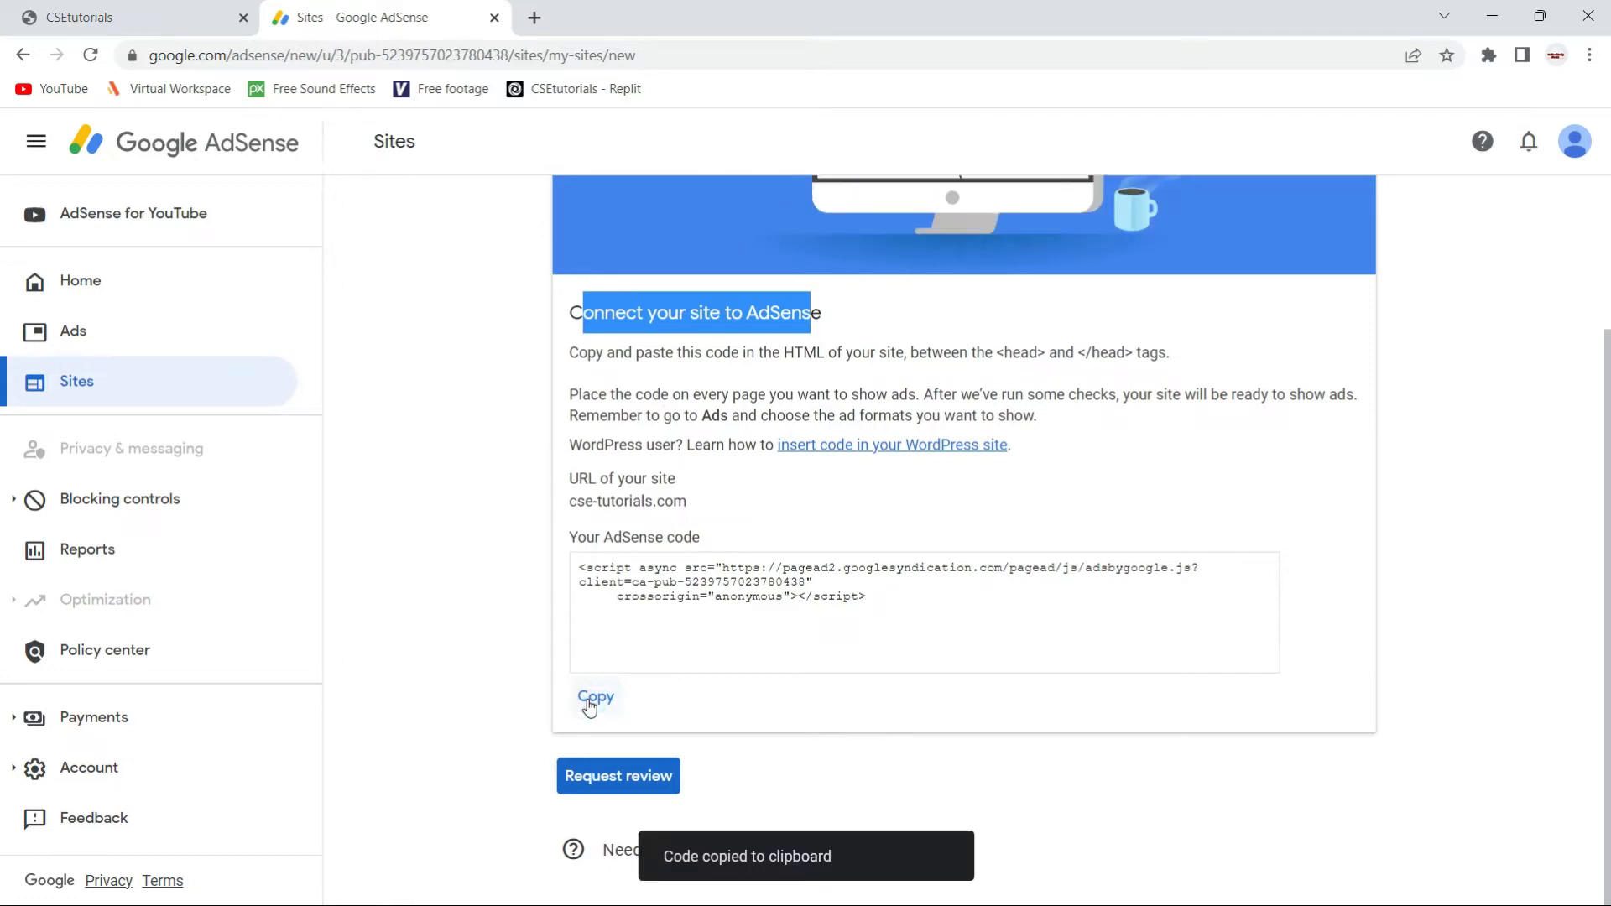
left_click(617, 778)
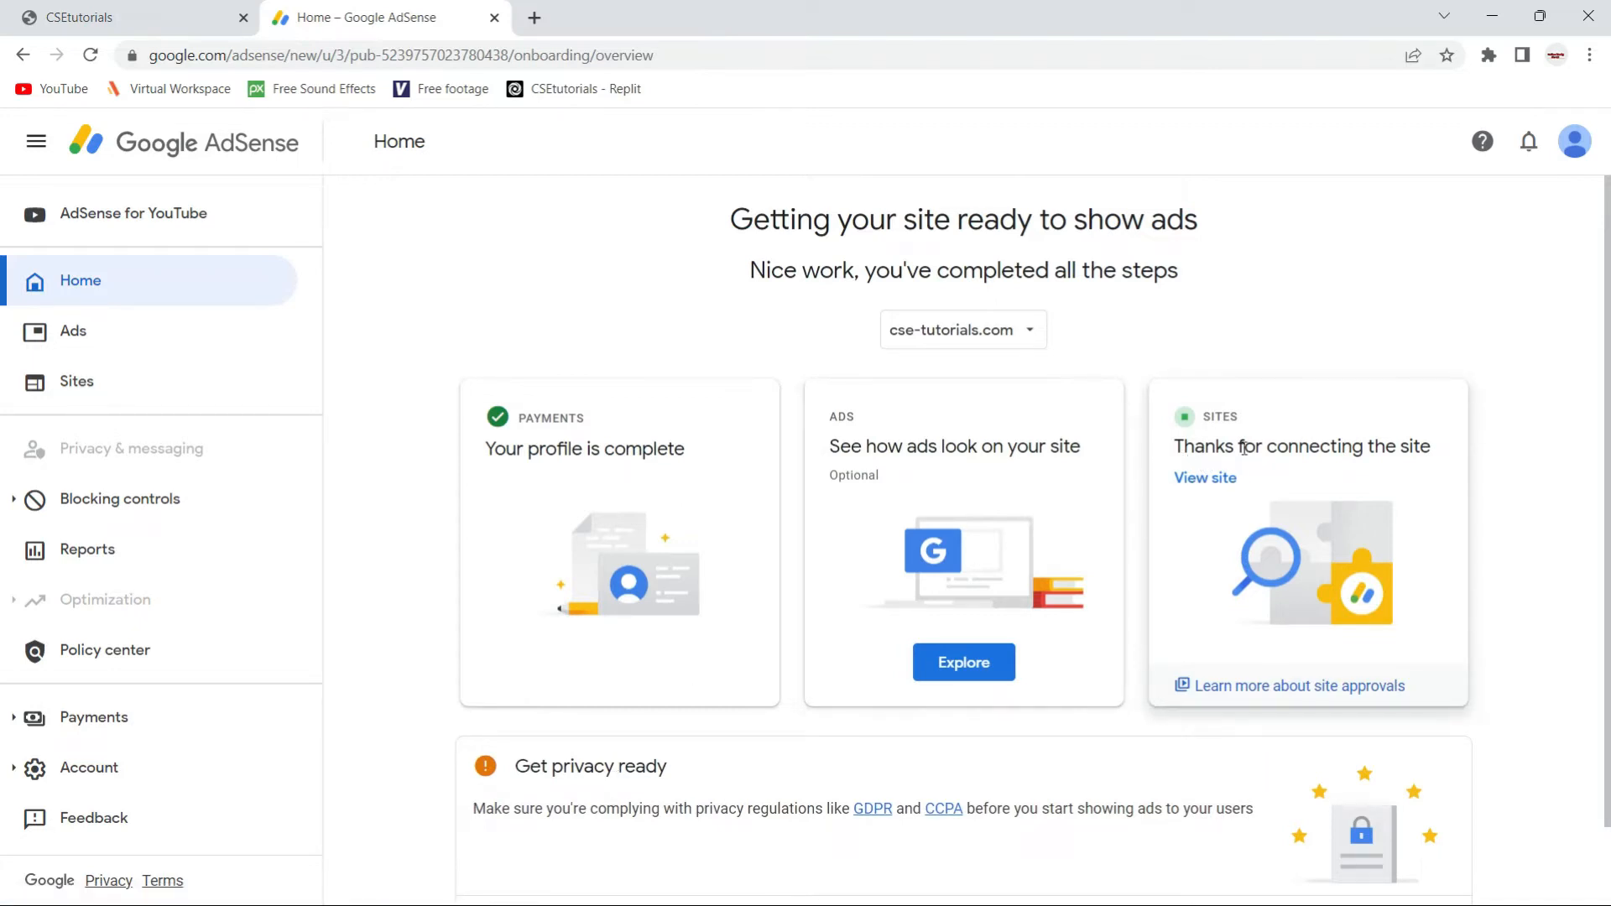
left_click_drag(1217, 447, 1458, 453)
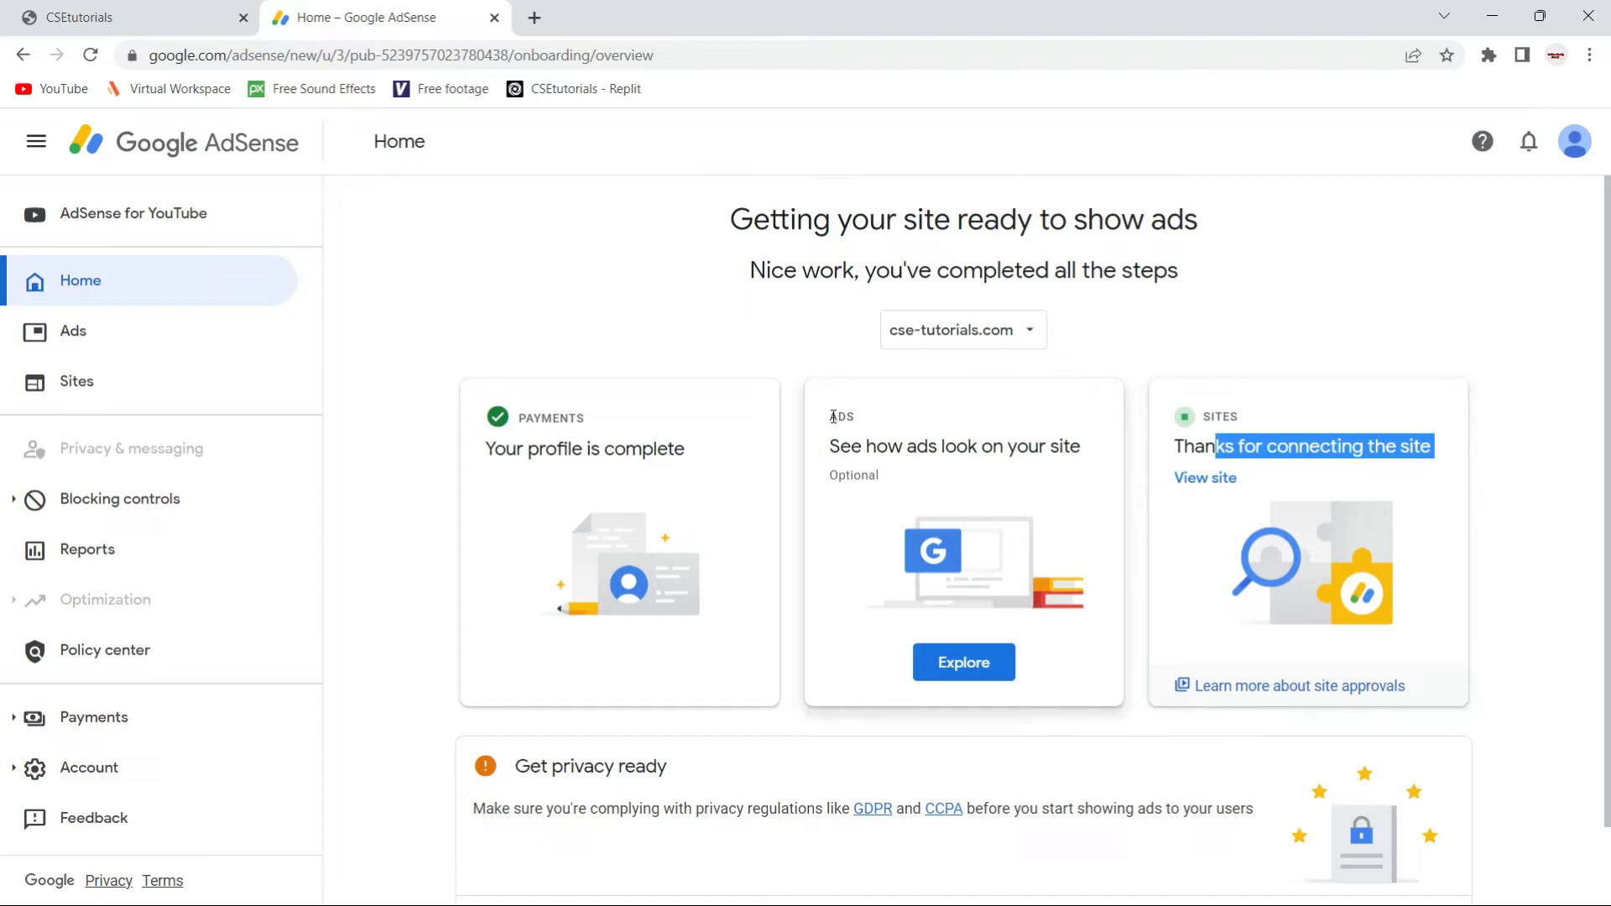
Turn on Auto ads in the ad settings of cse-tutorials.com and save with the Apply now option.
left_click(74, 340)
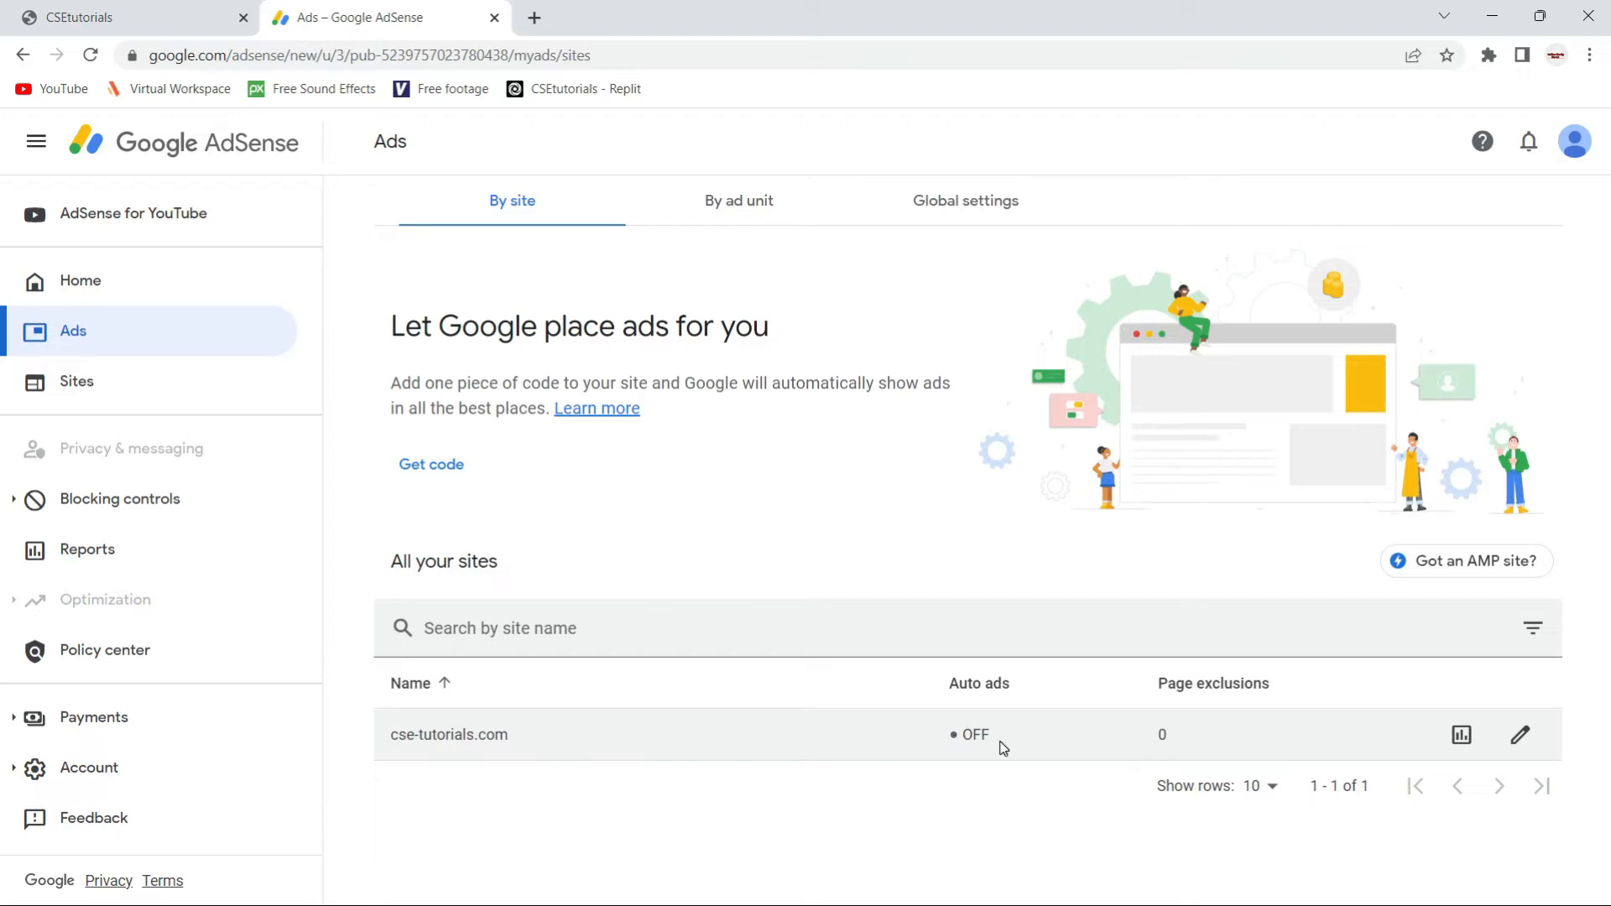
left_click(1522, 738)
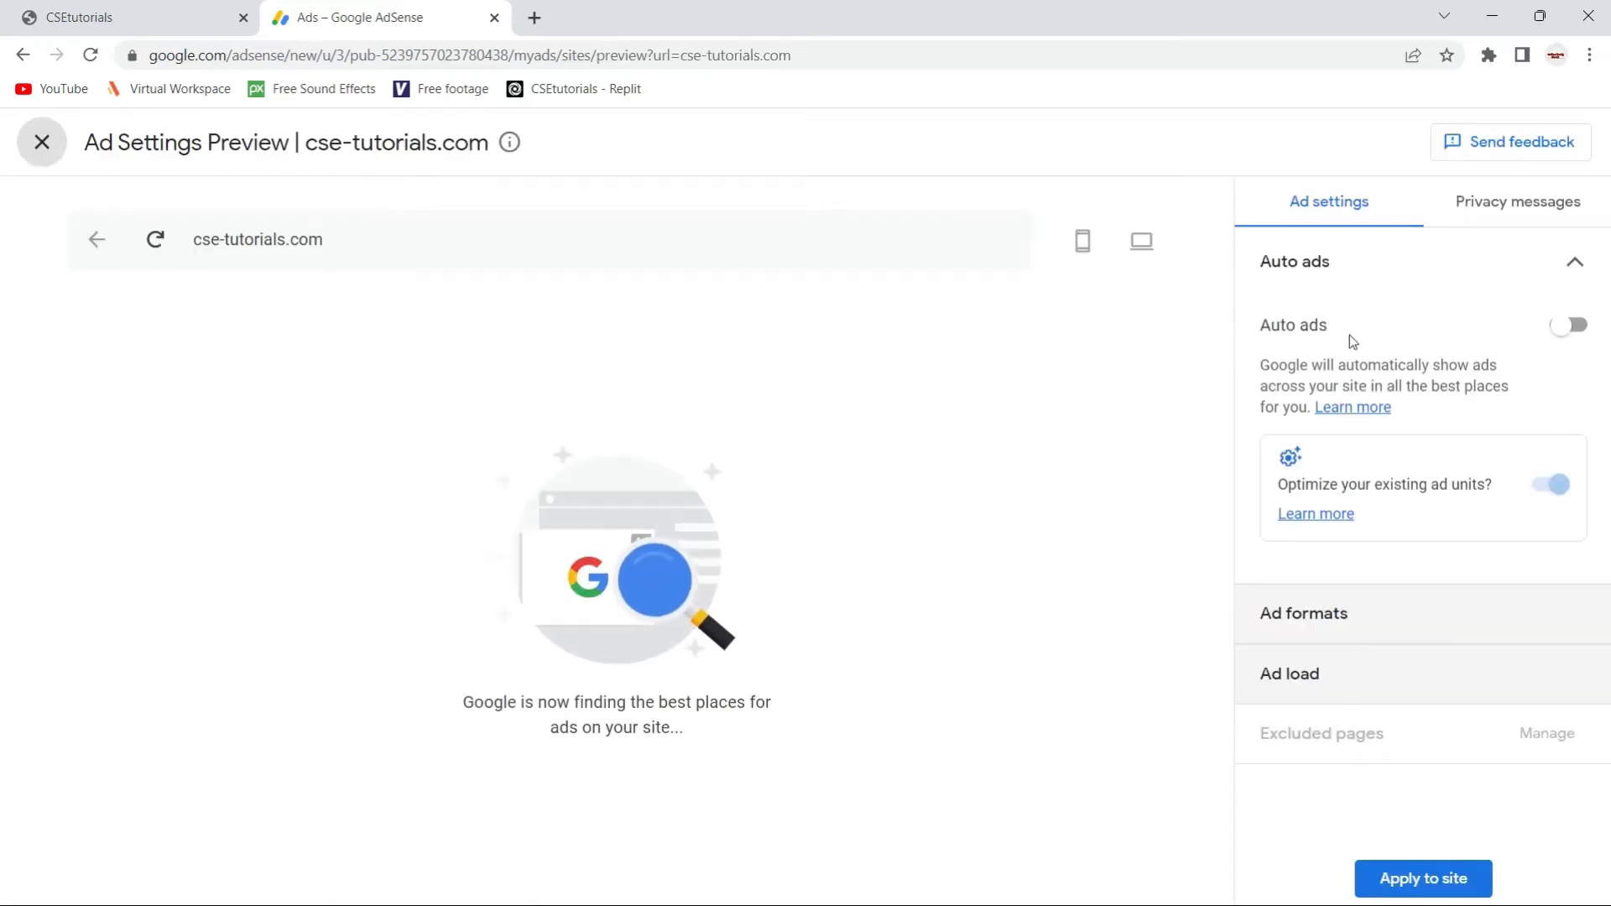
left_click(1580, 330)
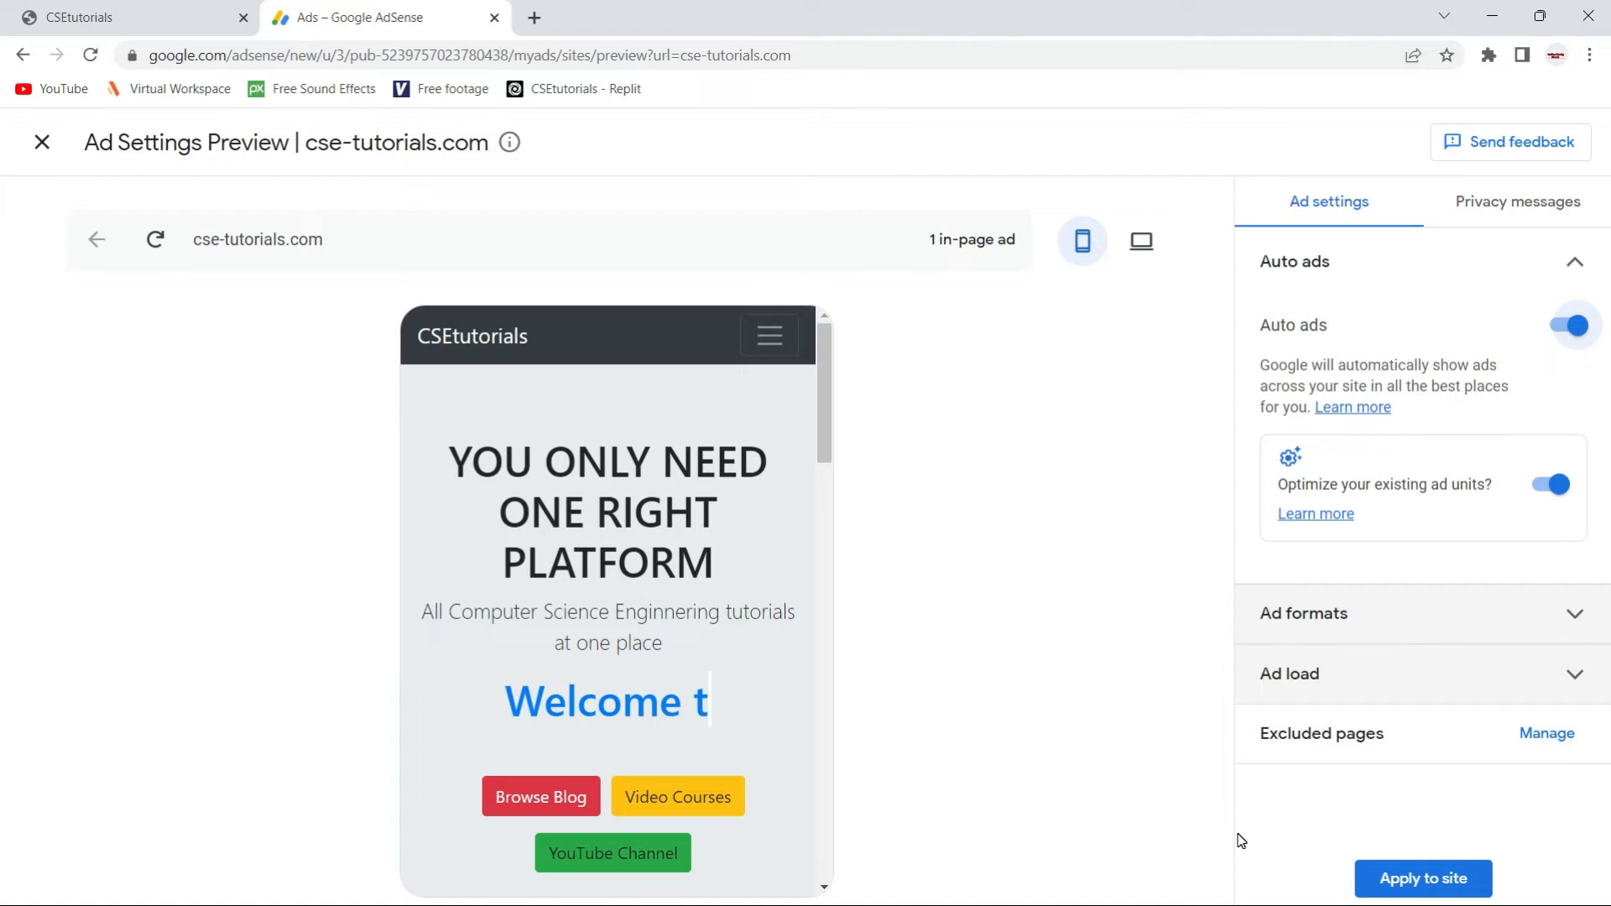
left_click(1424, 881)
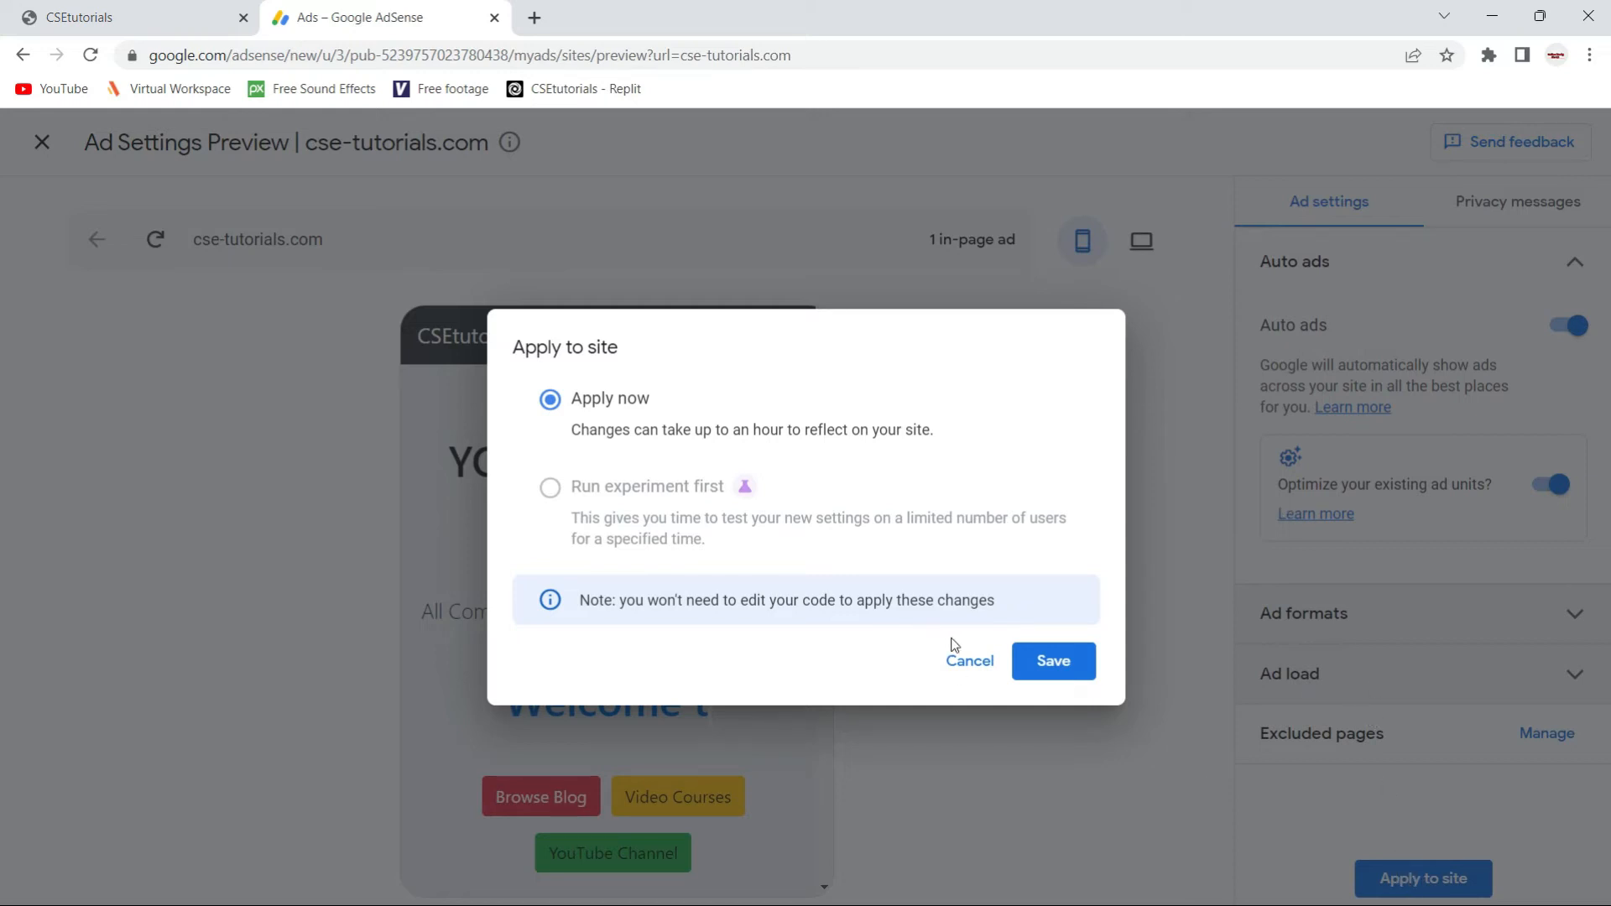
left_click(1036, 662)
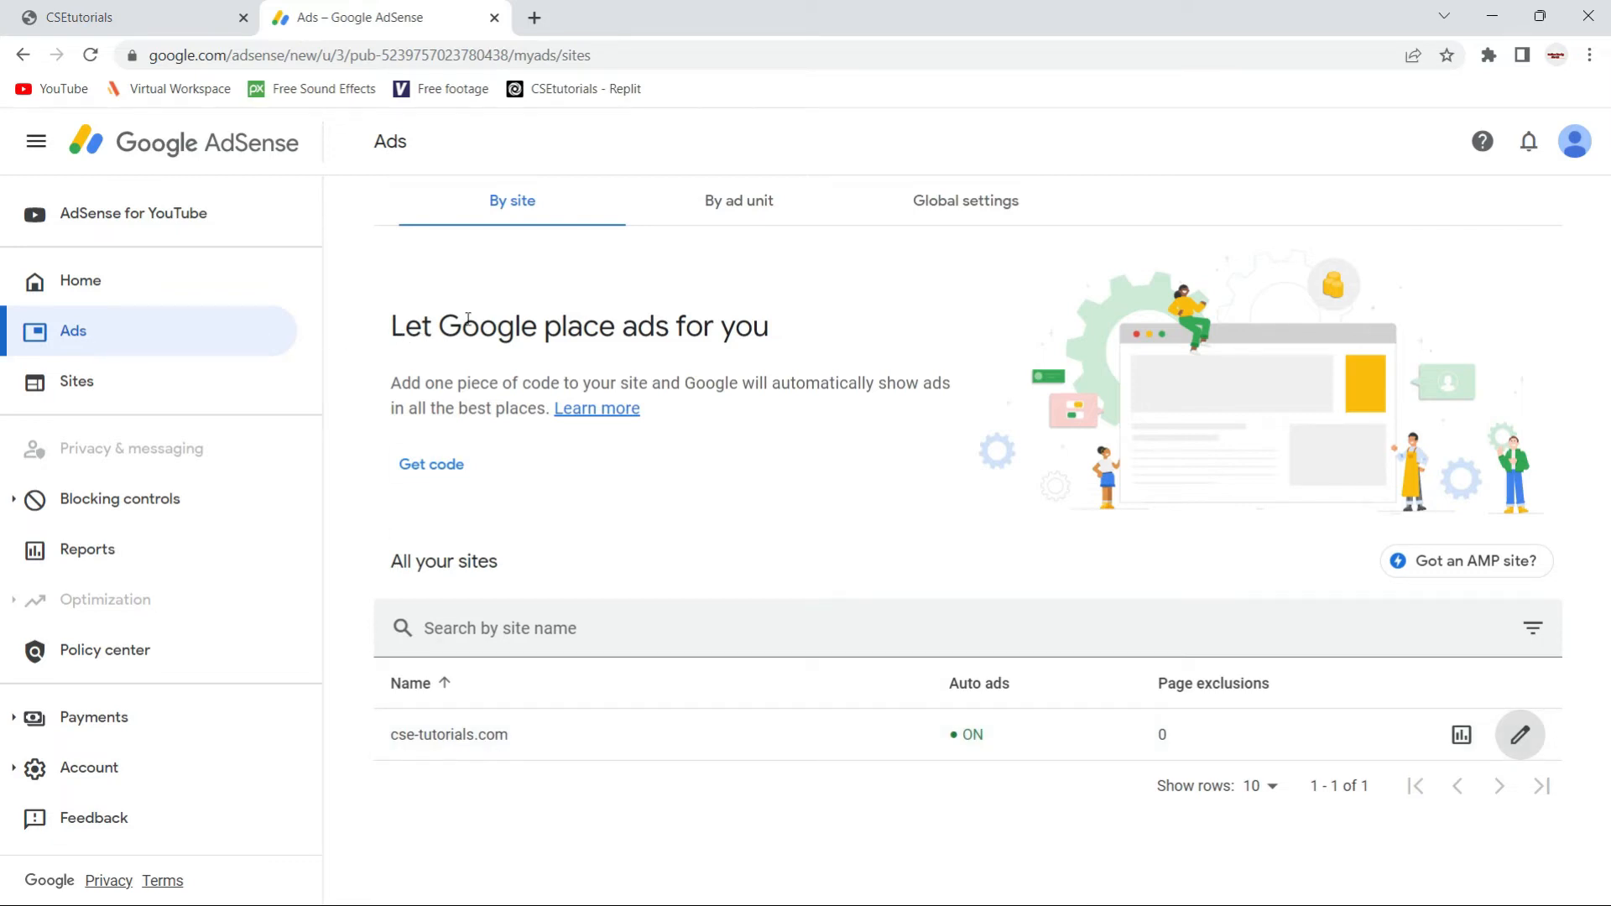
Get the AdSense code for automatic ad placement, copy the code snippet and close its dialog.
left_click_drag(464, 325, 787, 328)
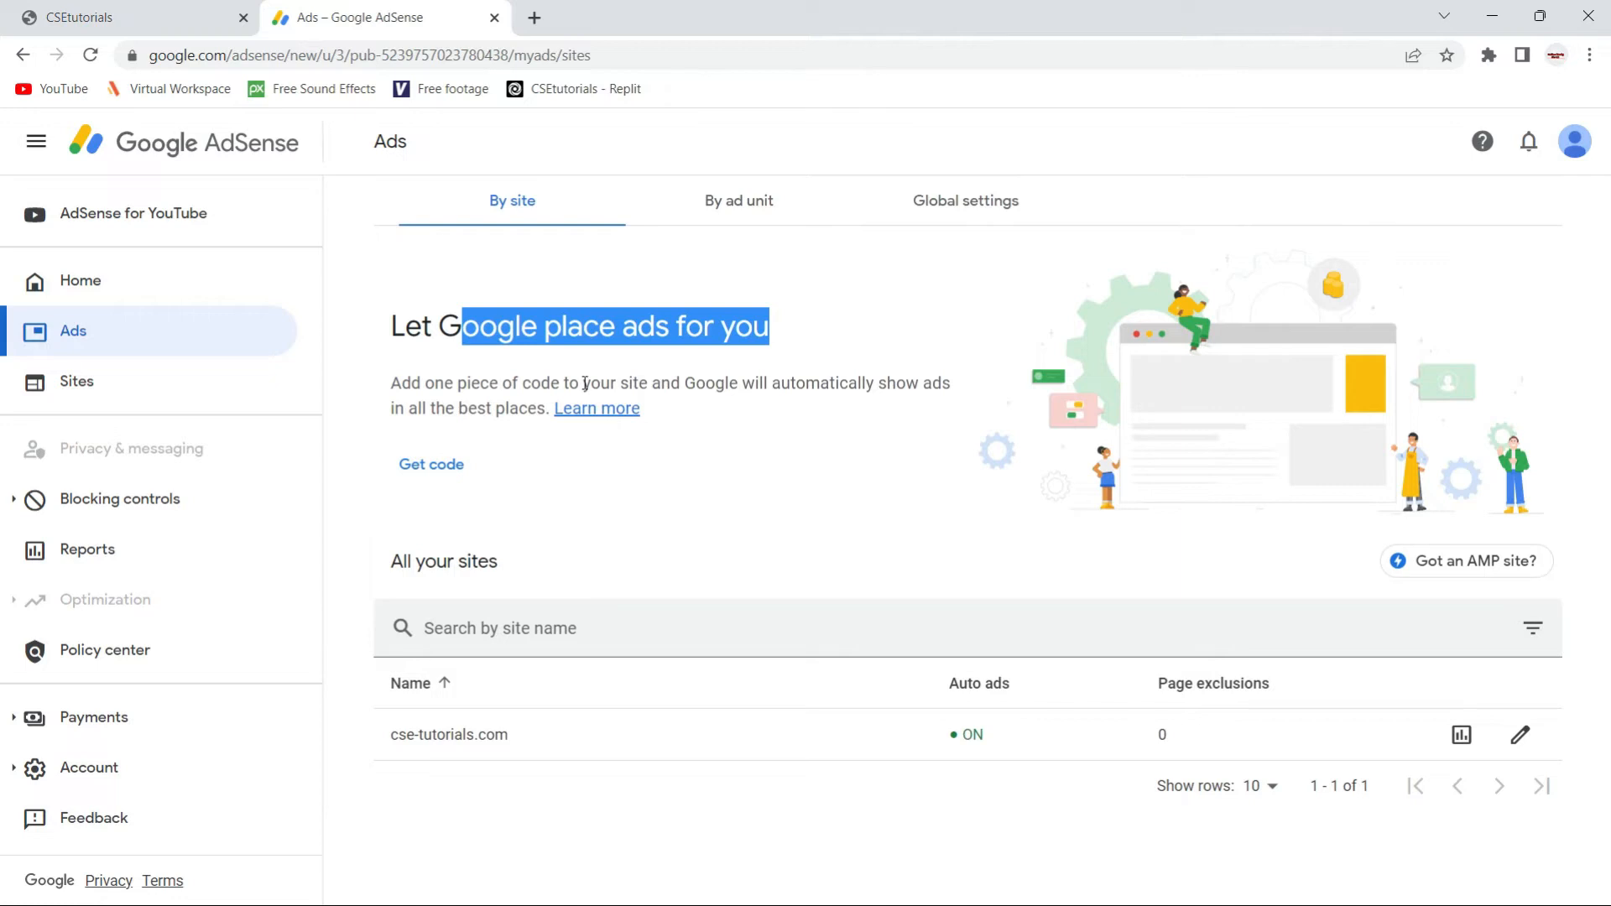
left_click(437, 467)
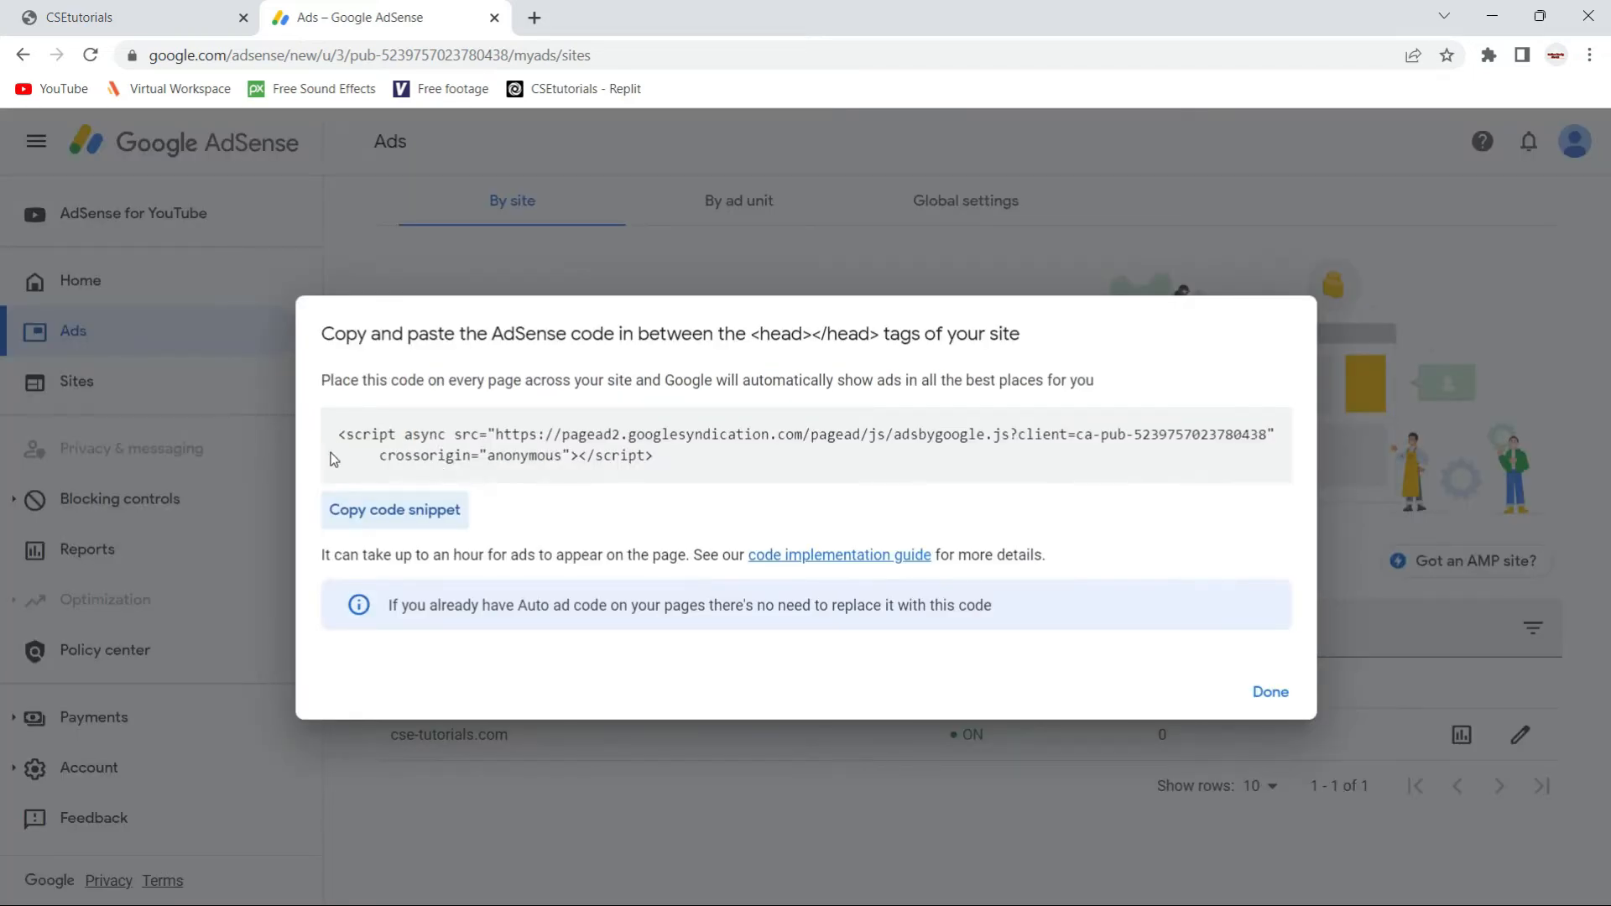
left_click(378, 518)
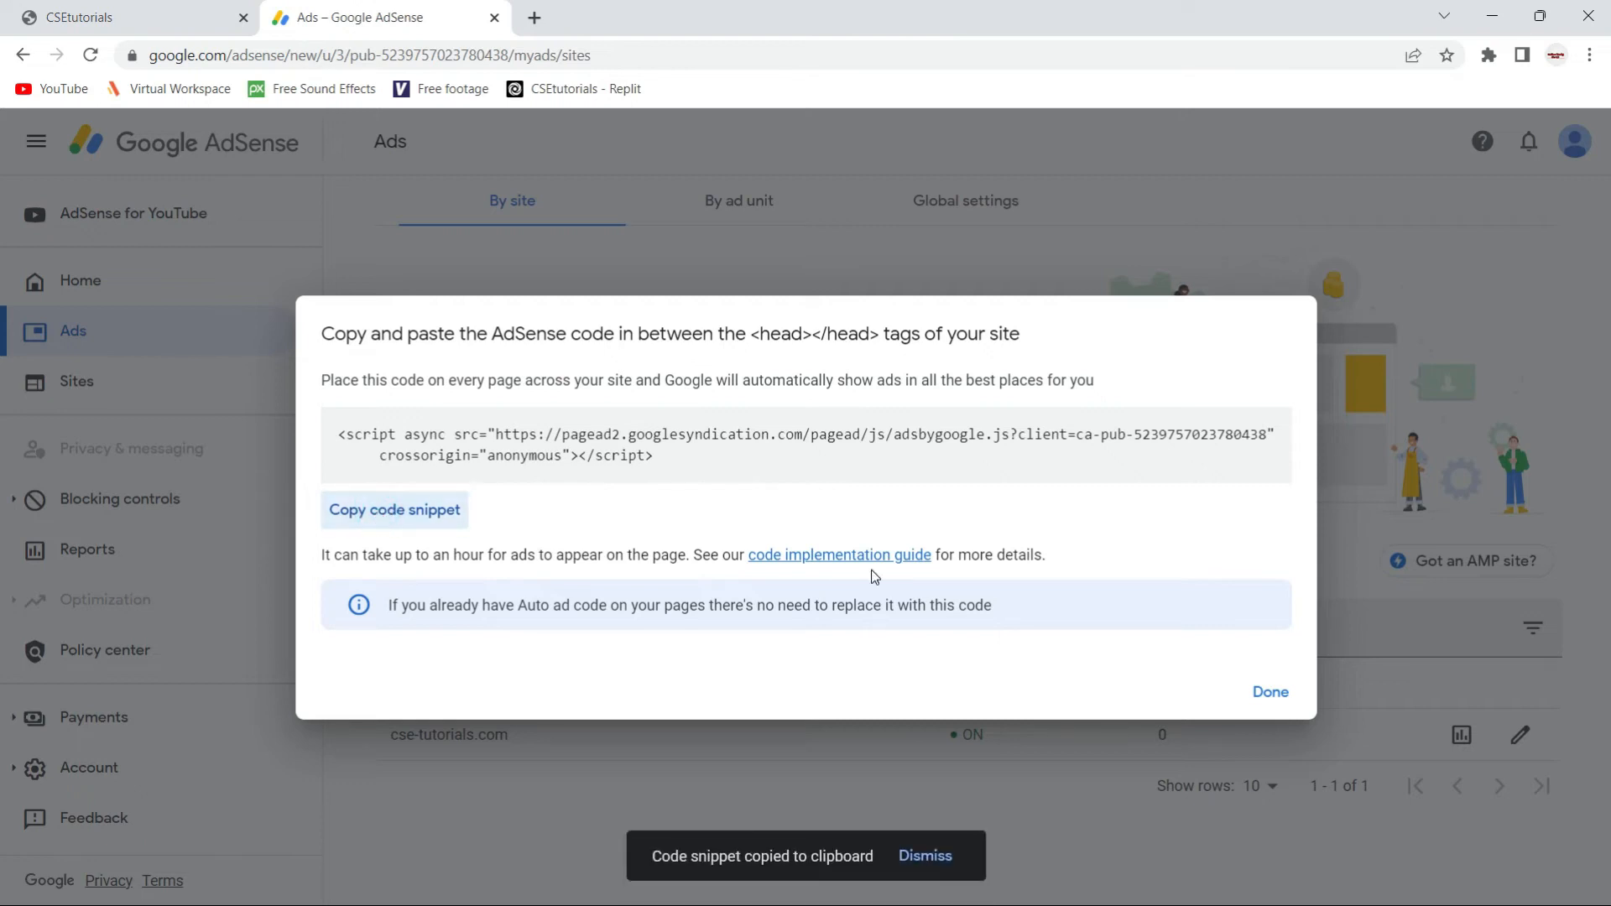
left_click(1264, 695)
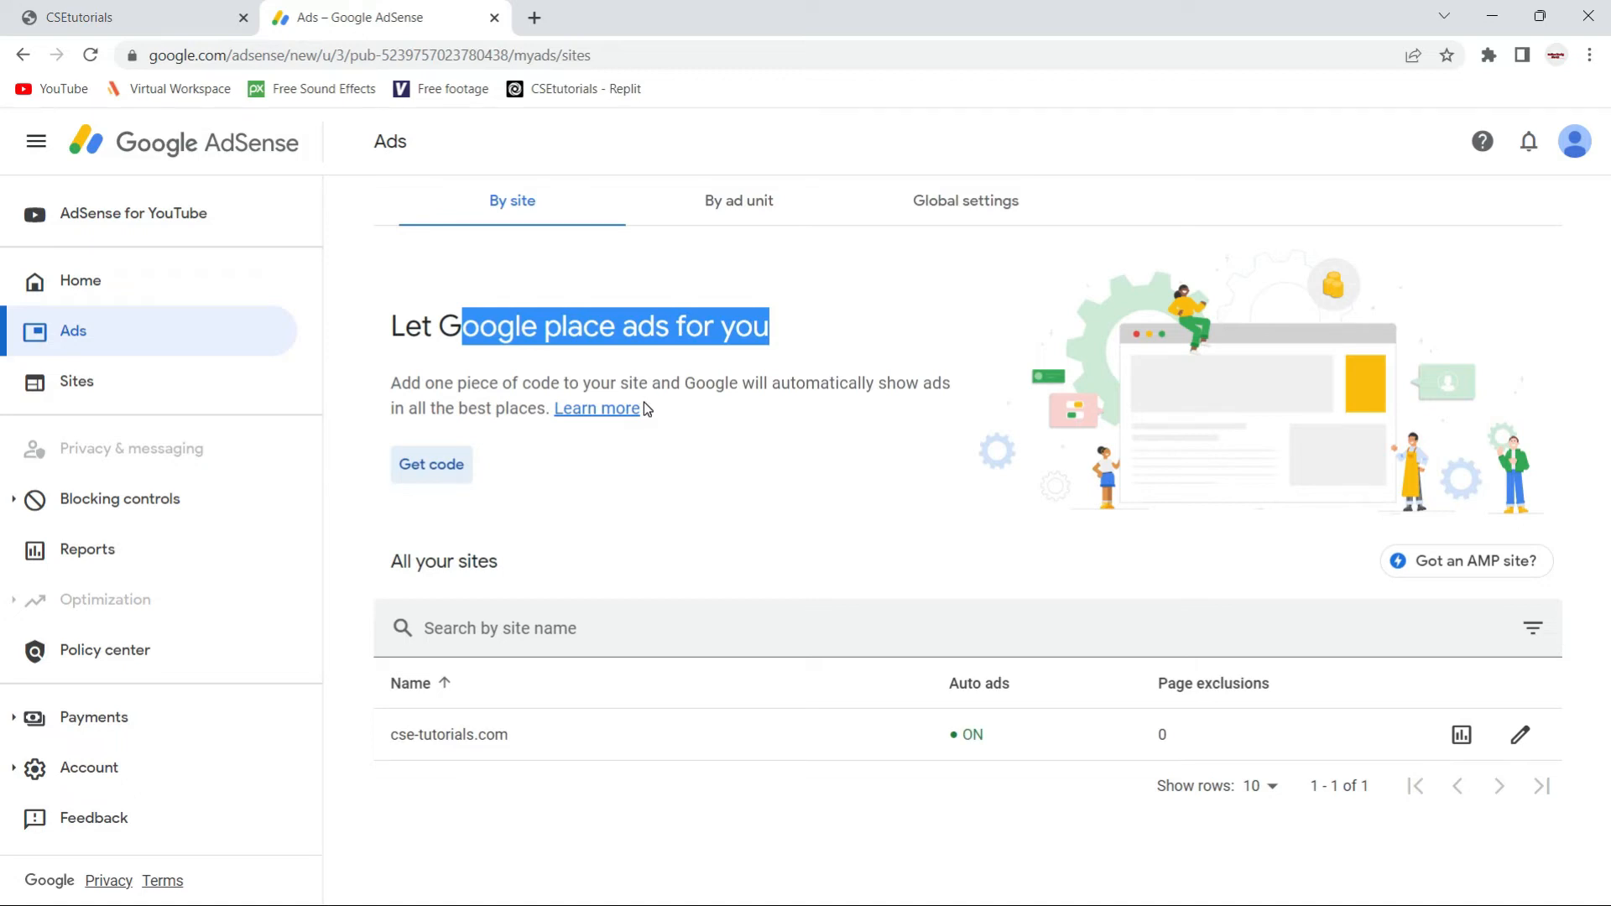
In a new browser tab, search for "hostinger", open the Hostinger website and log in to the hosting account.
left_click(535, 18)
left_click(537, 57)
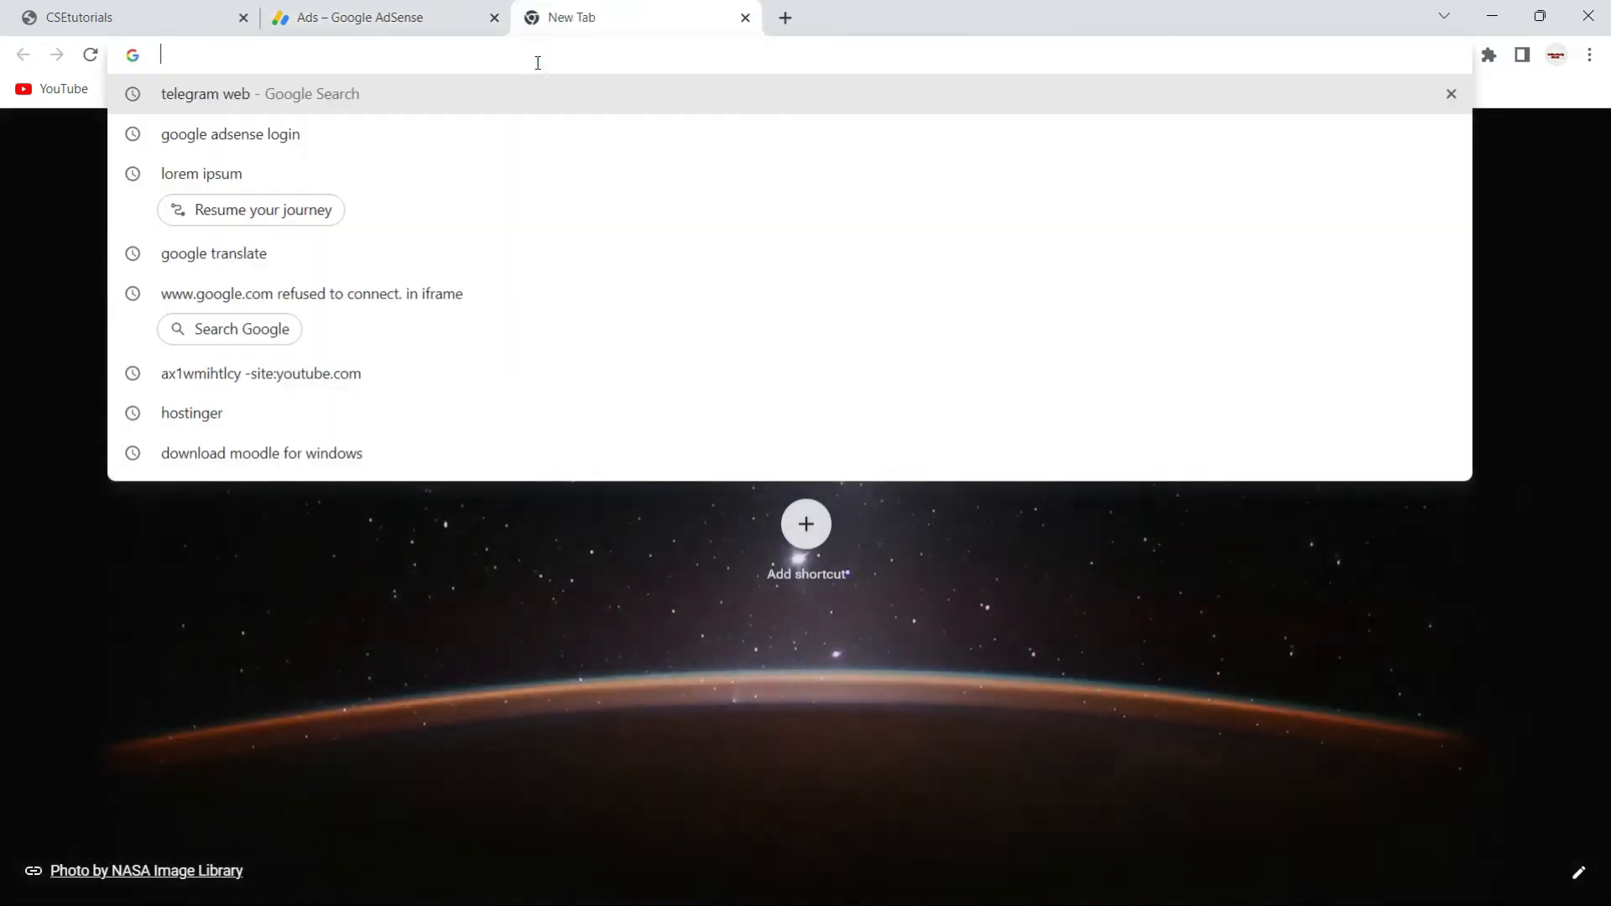
type("hostin")
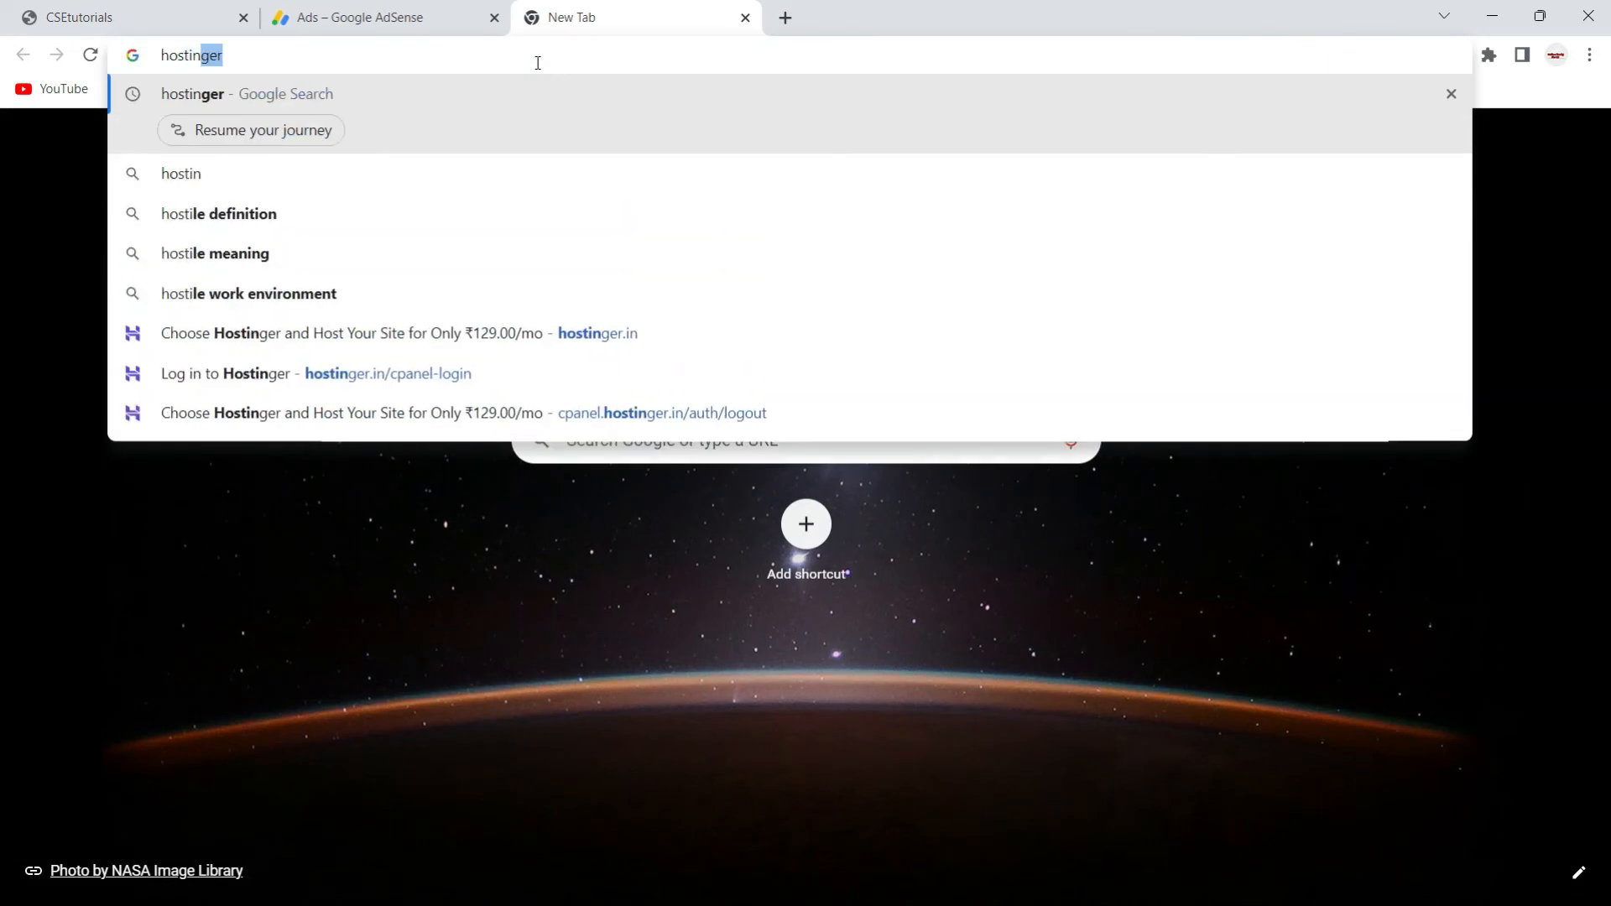
key("Return")
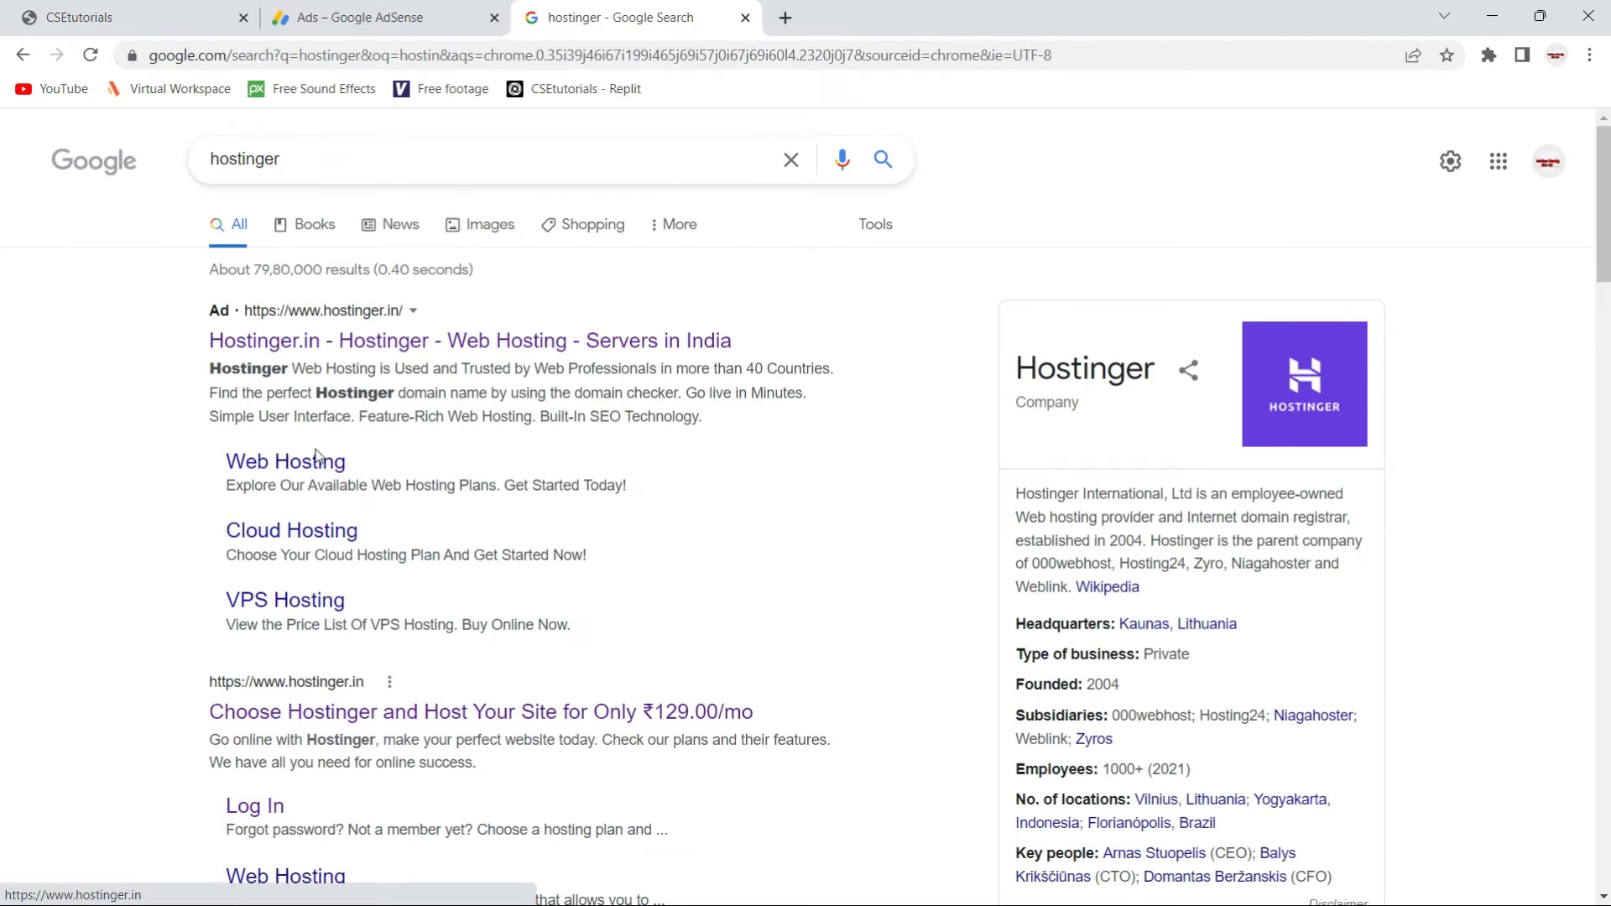
left_click(305, 713)
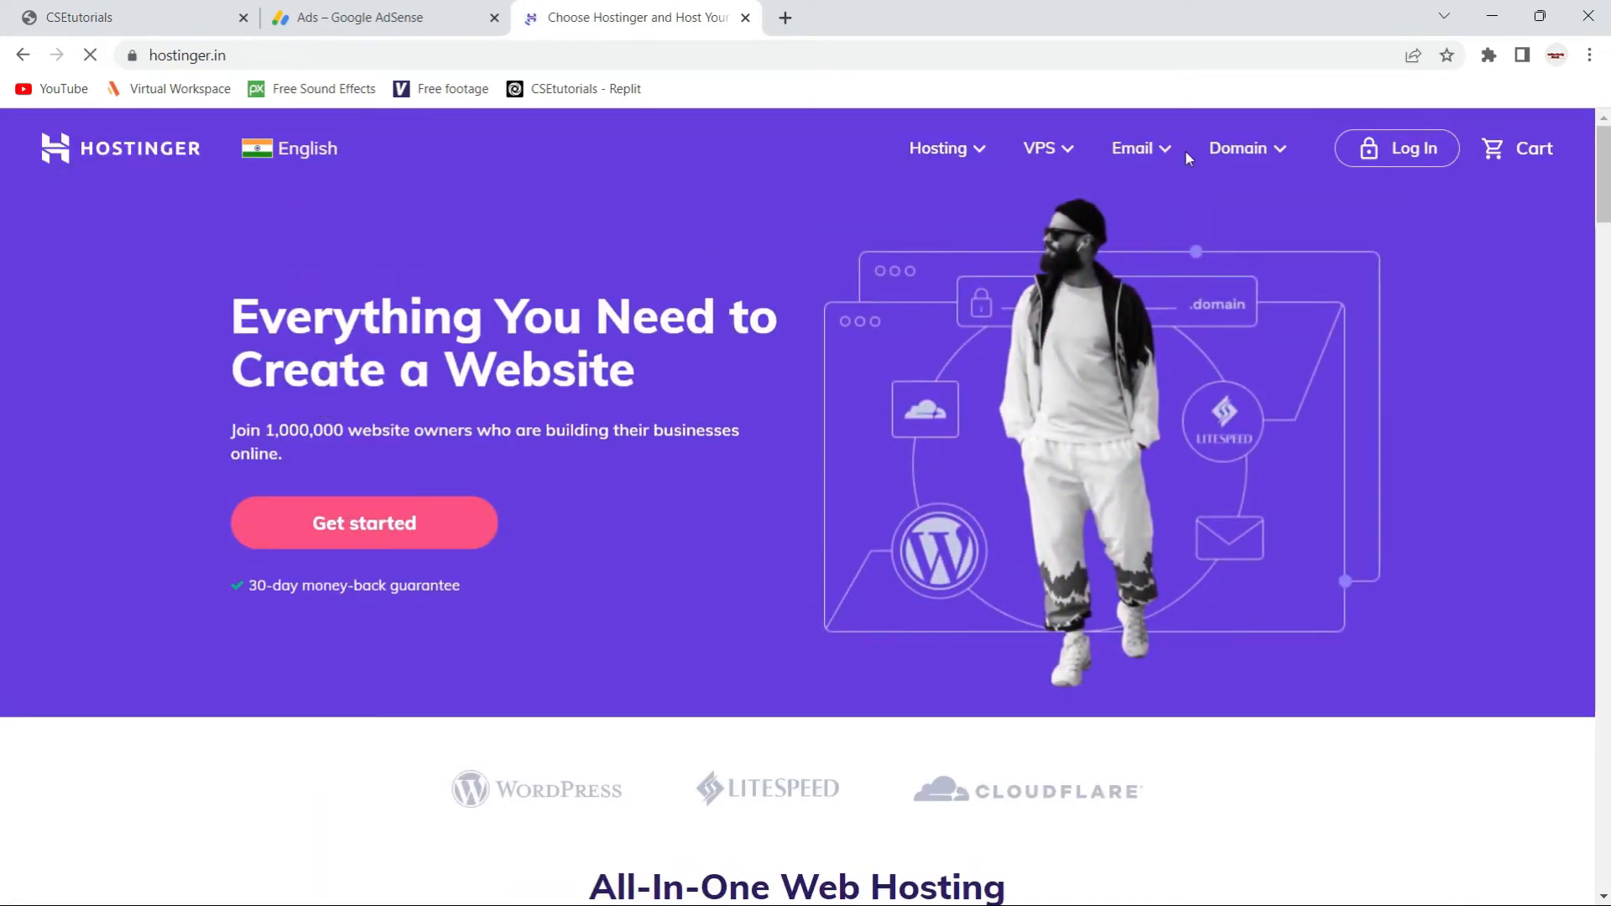
left_click(1419, 154)
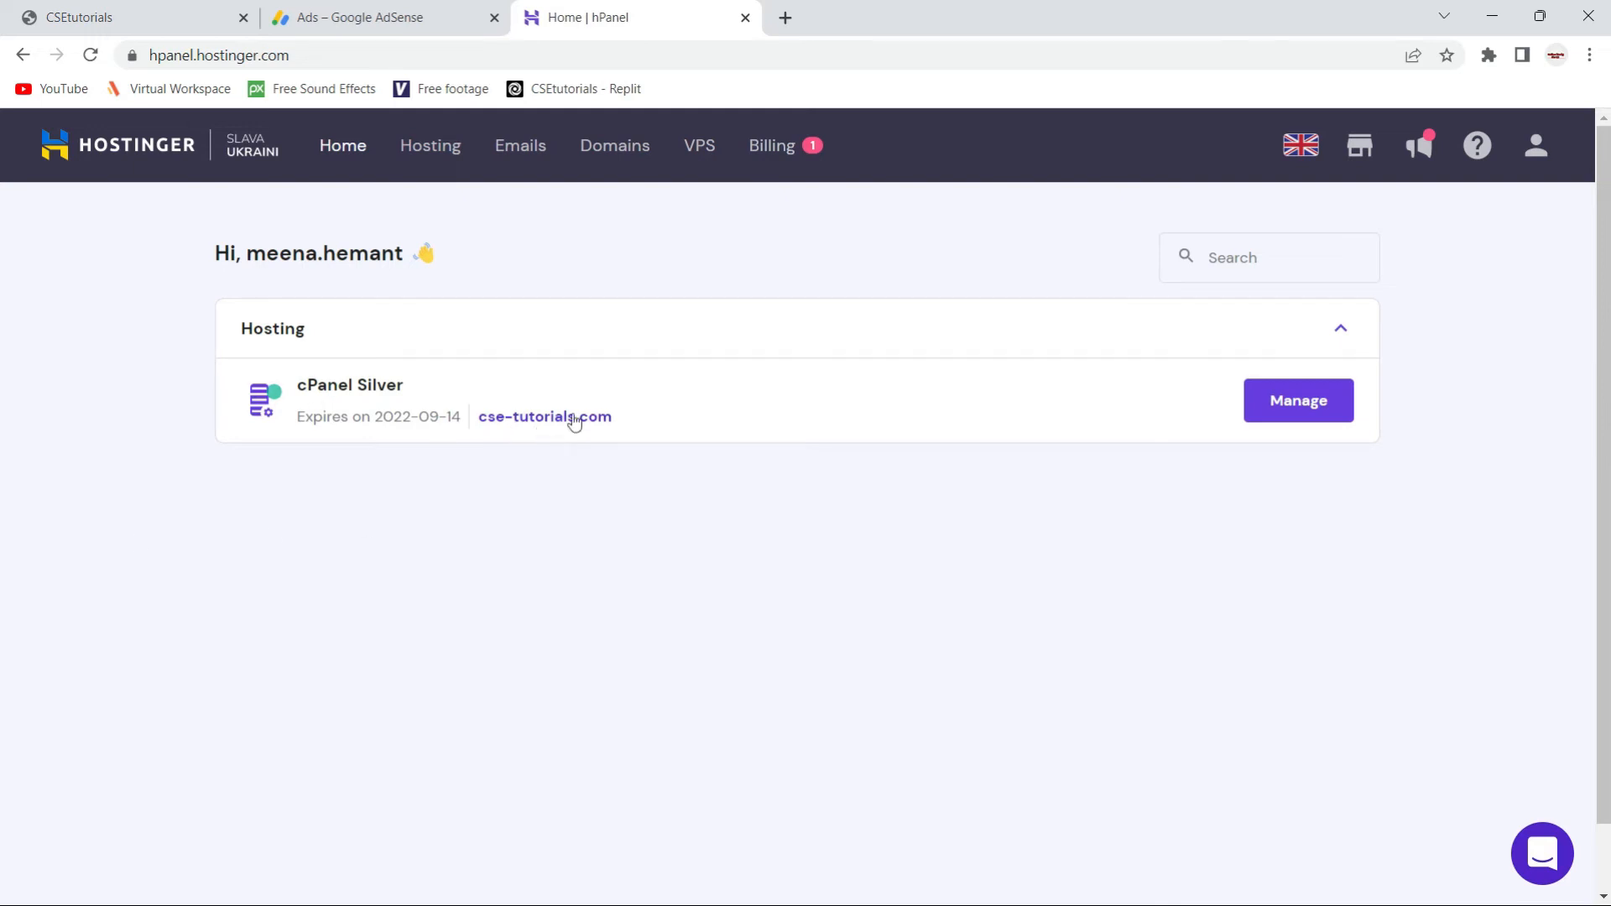
Open the management page of the cPanel Silver hosting for cse-tutorials.com, enter cPanel and launch its File Manager.
left_click(1286, 404)
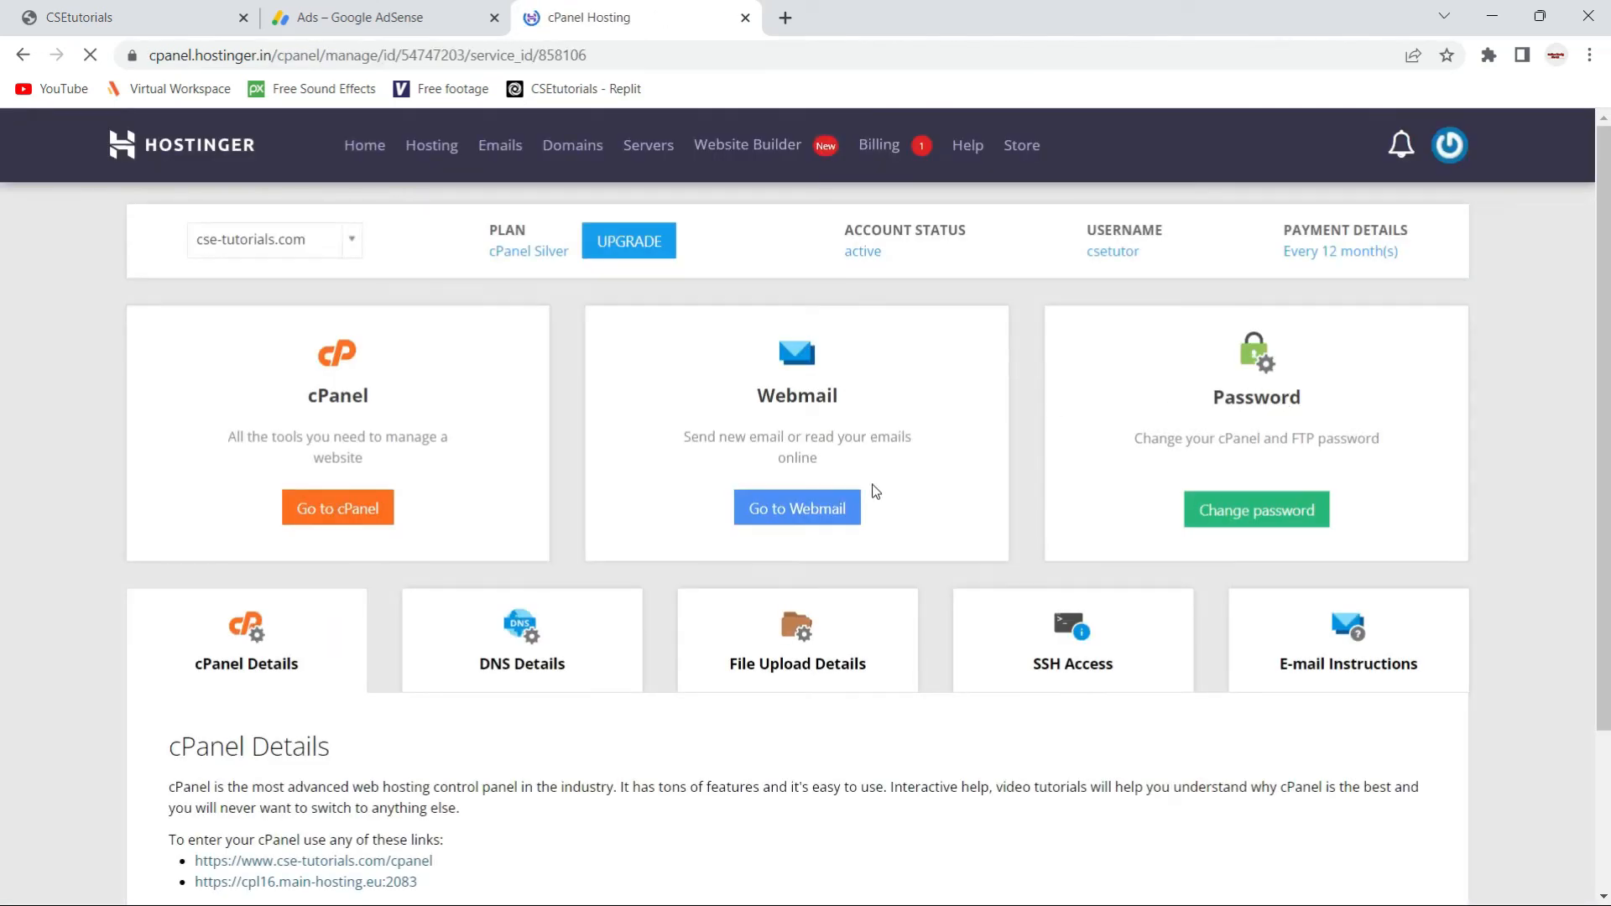
left_click(314, 509)
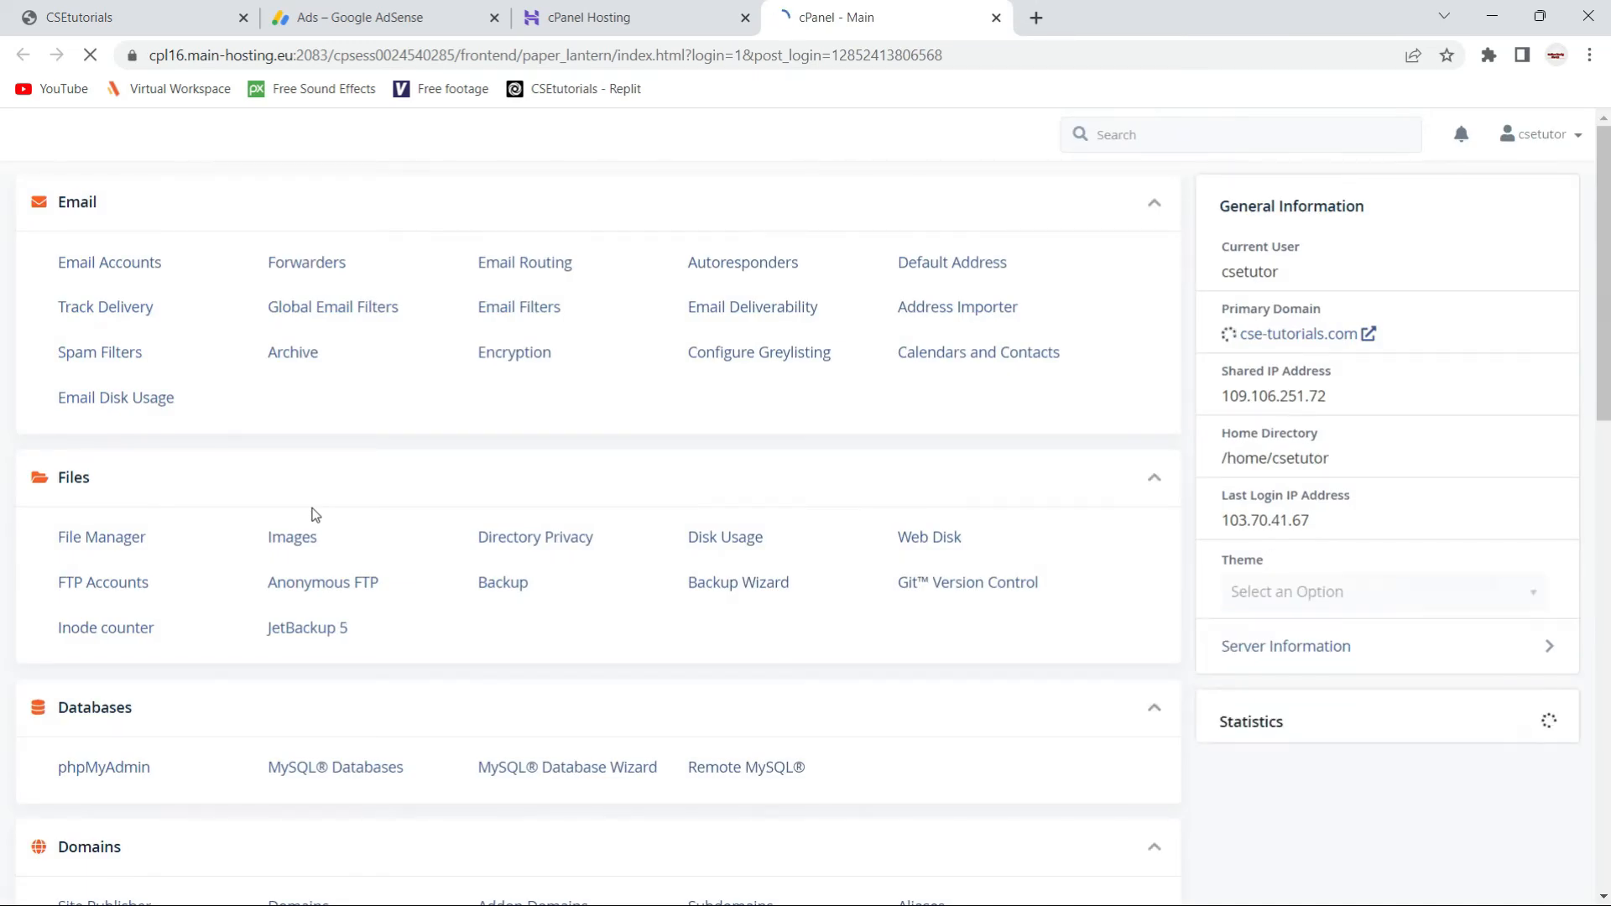
scroll(451, 481, "down", 1)
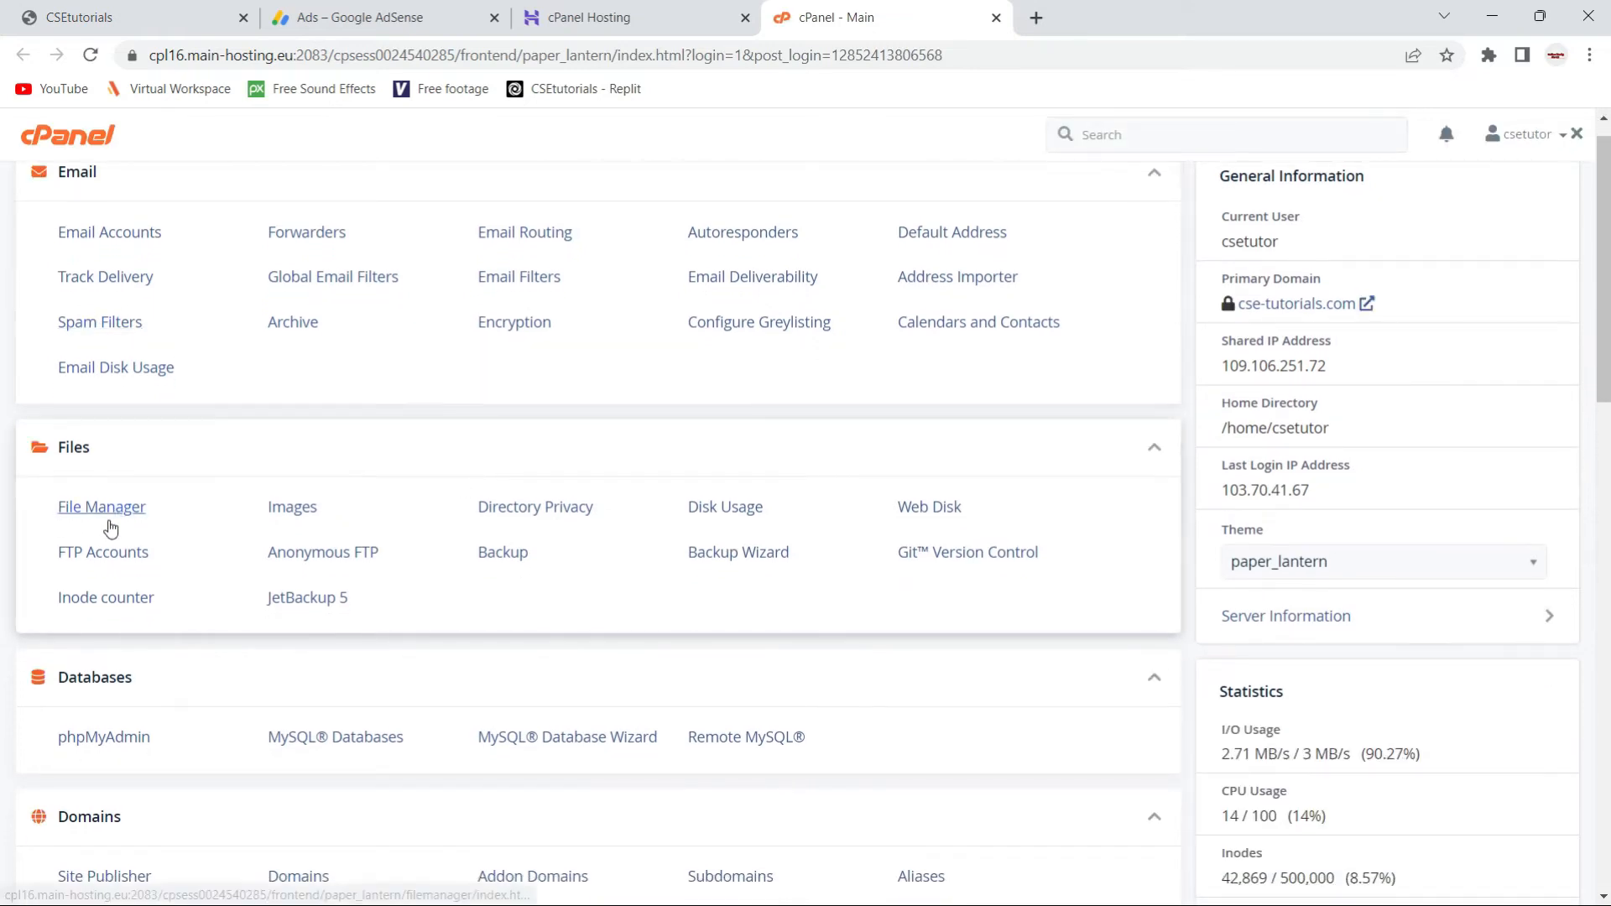
left_click(99, 507)
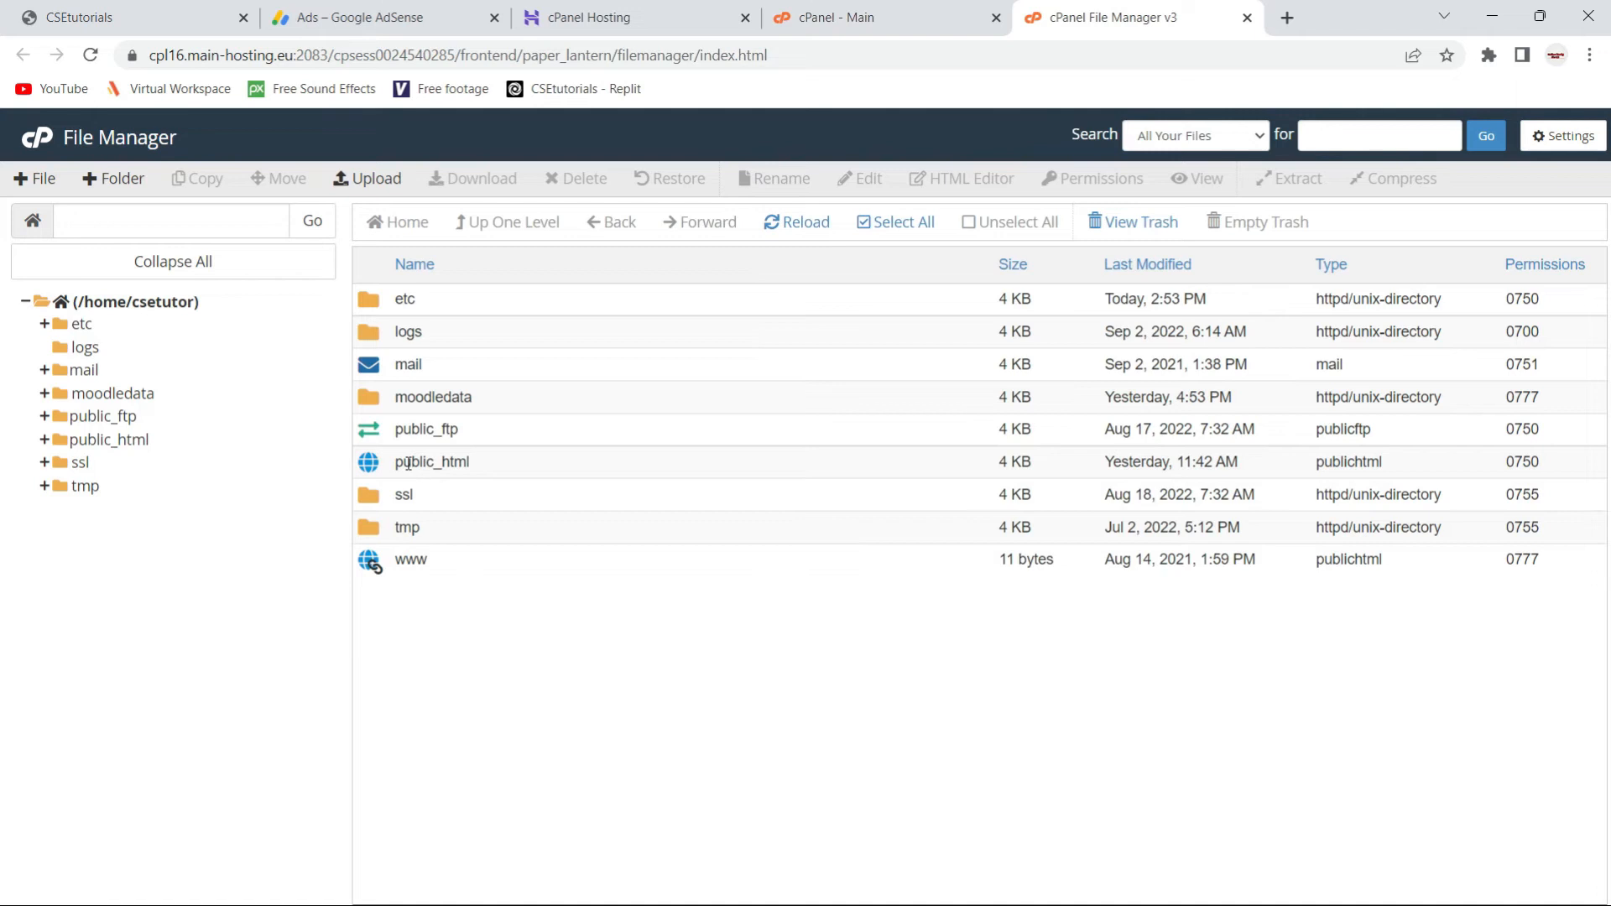
Open the views folder inside public_html/mywebsite/resources, checking the live cse-tutorials.com page to match its view files.
double_click(369, 464)
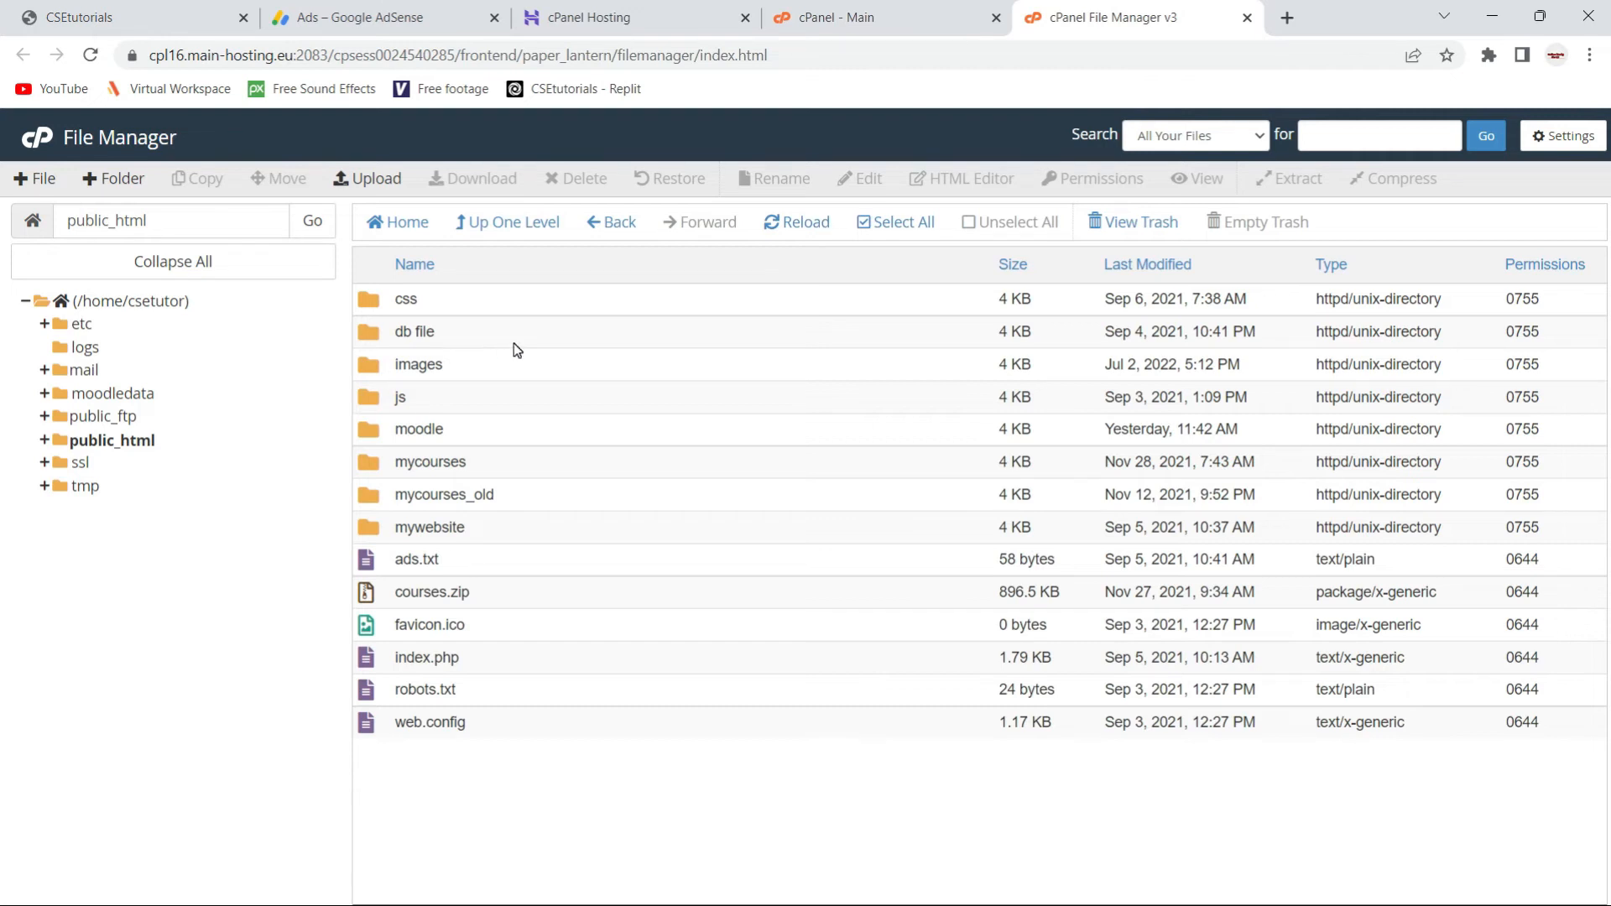
left_click(174, 17)
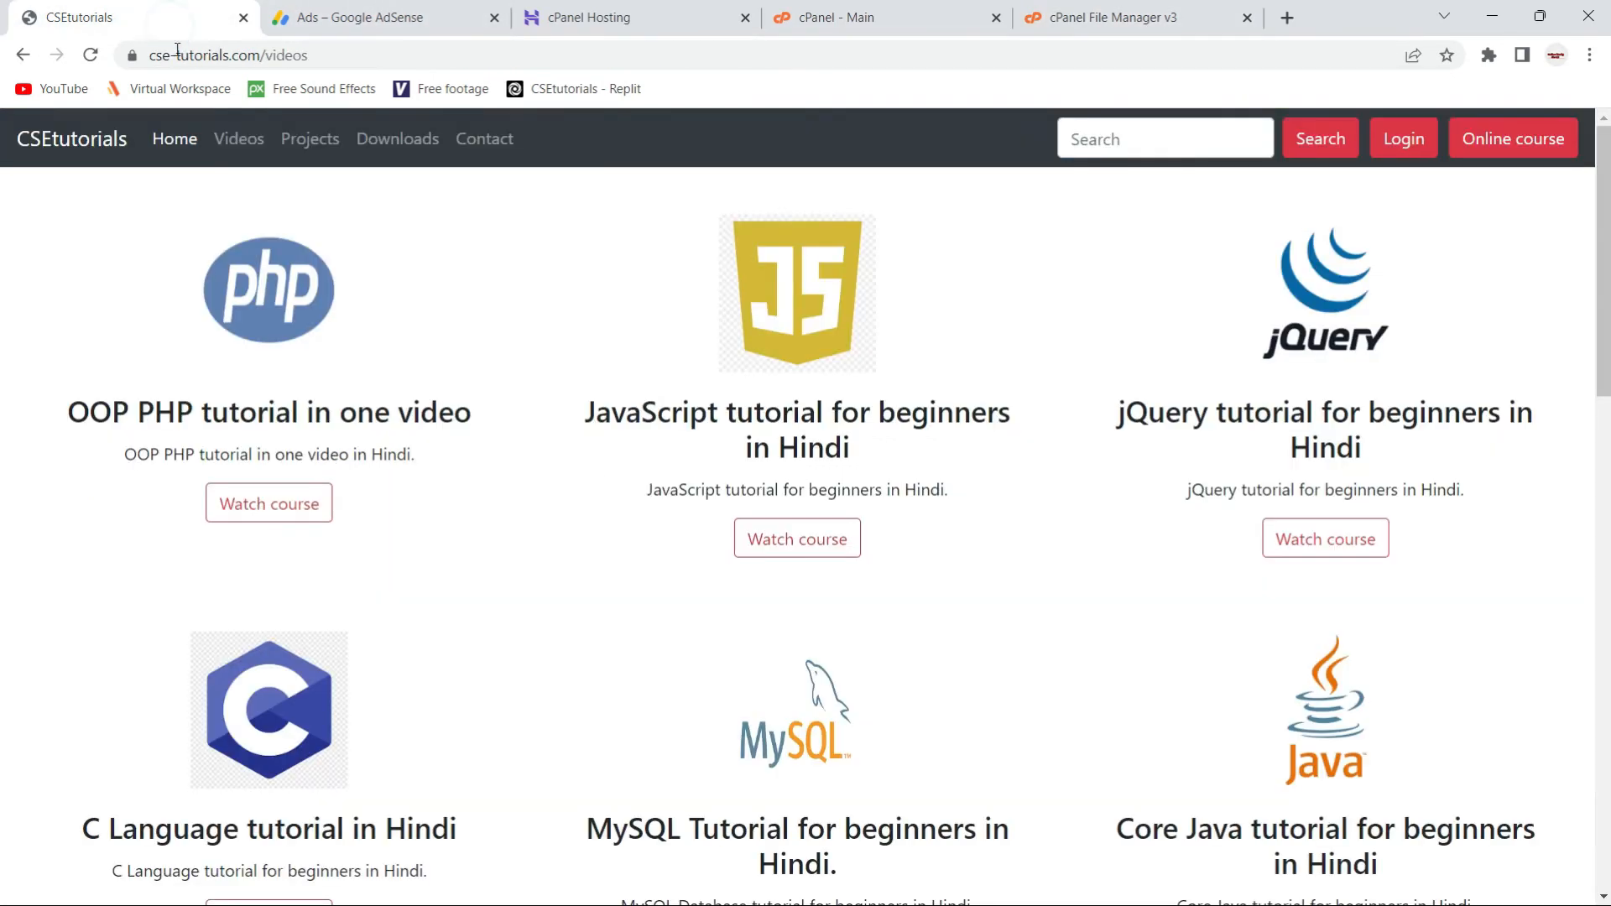
left_click(1064, 15)
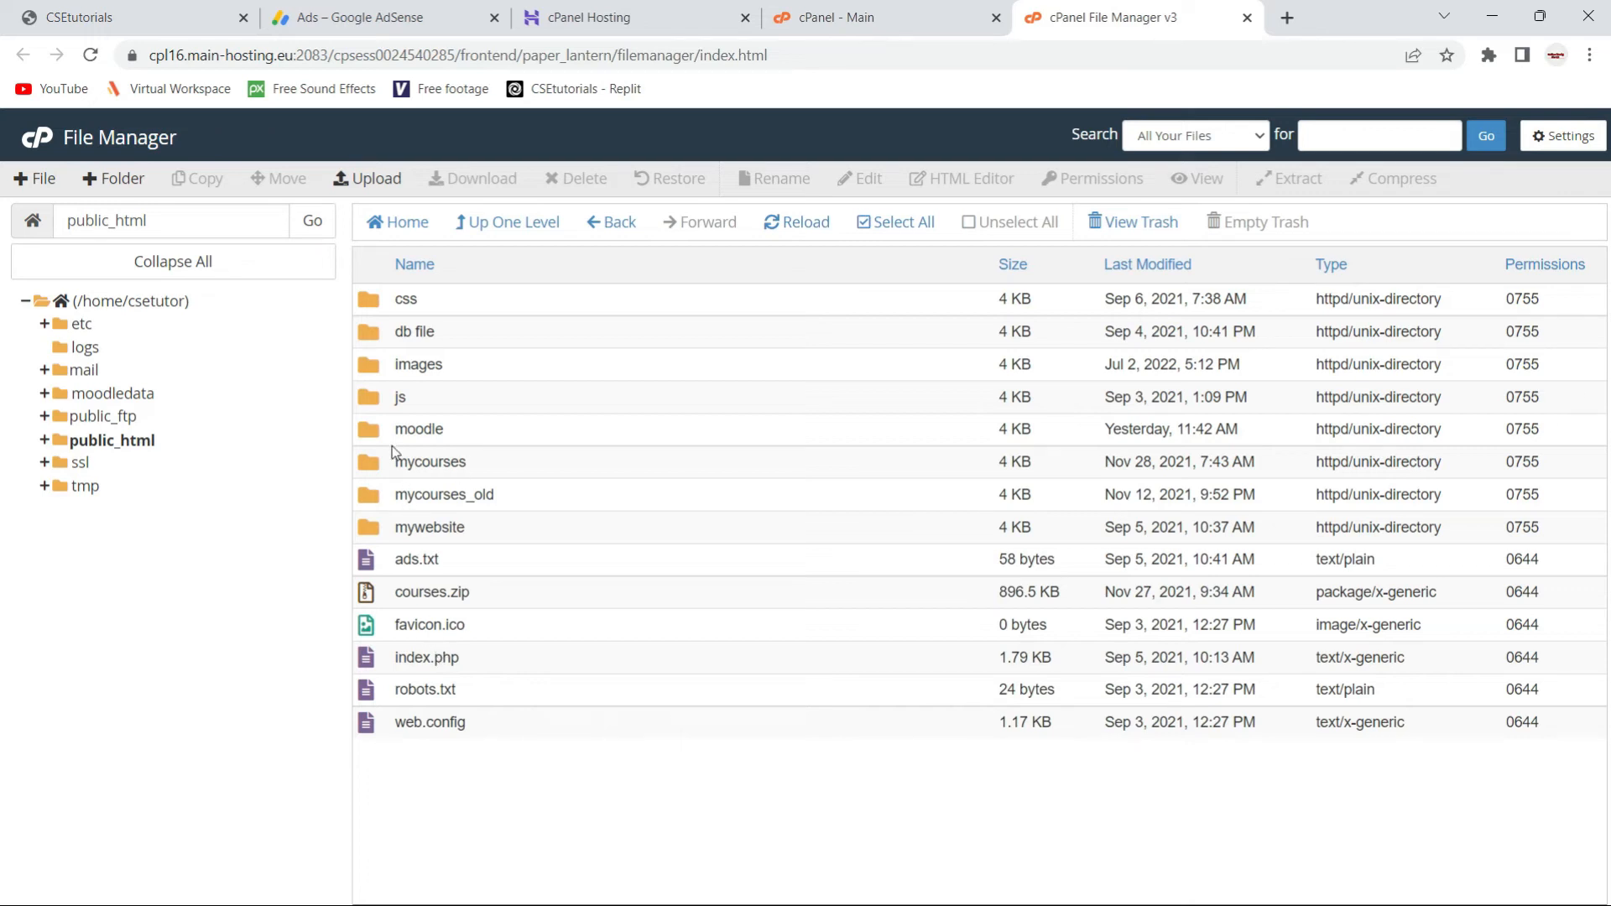
double_click(369, 526)
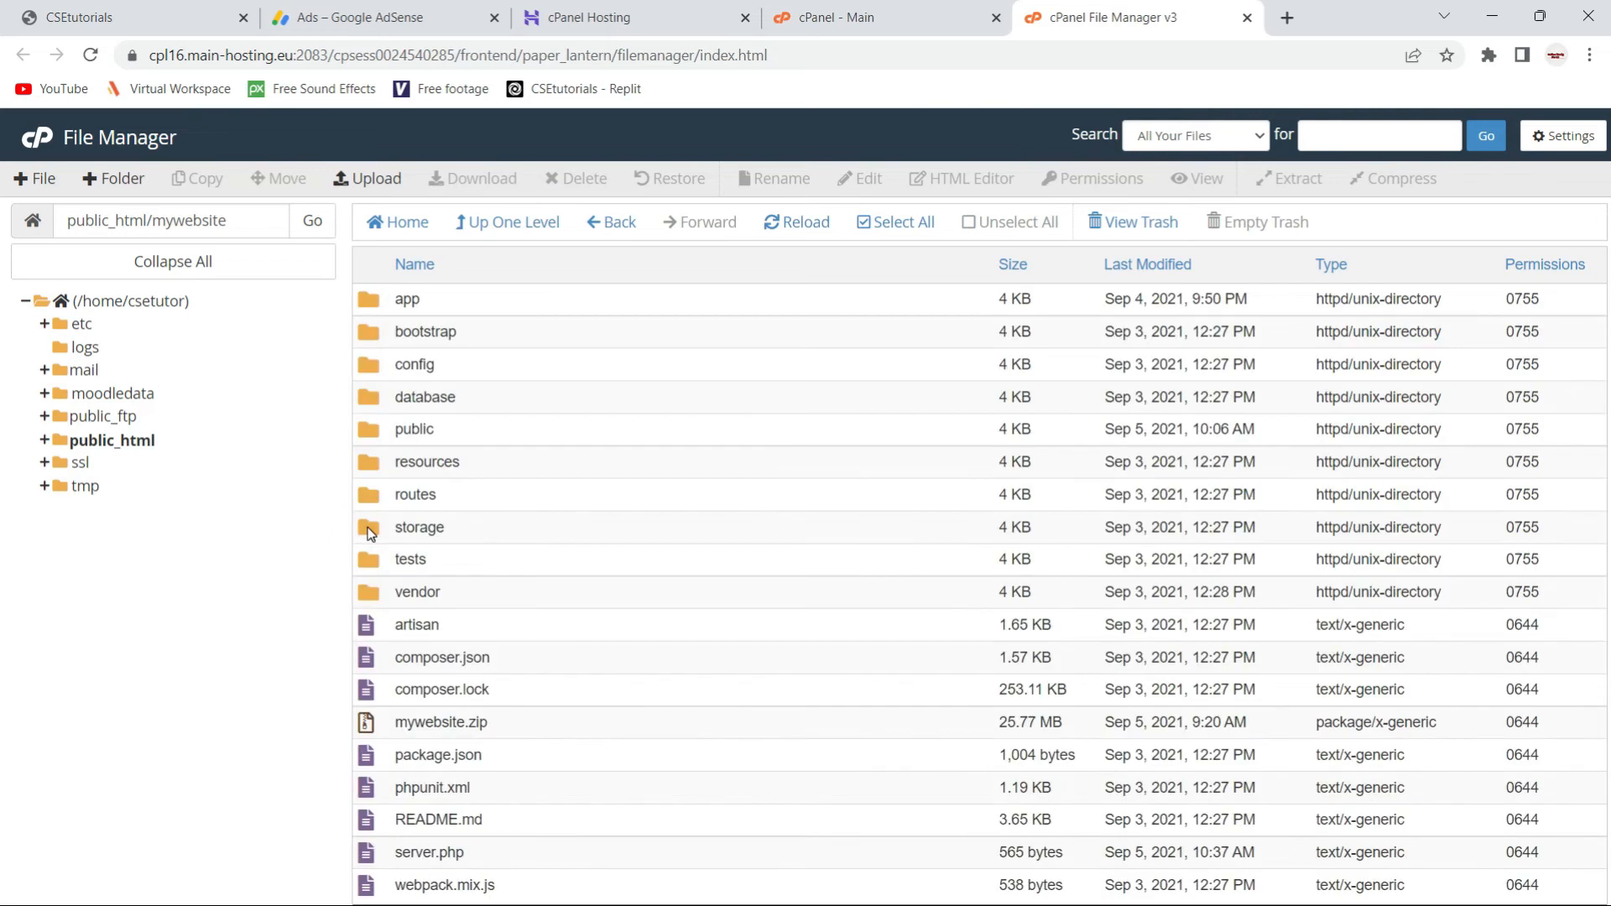
left_click(367, 464)
double_click(367, 464)
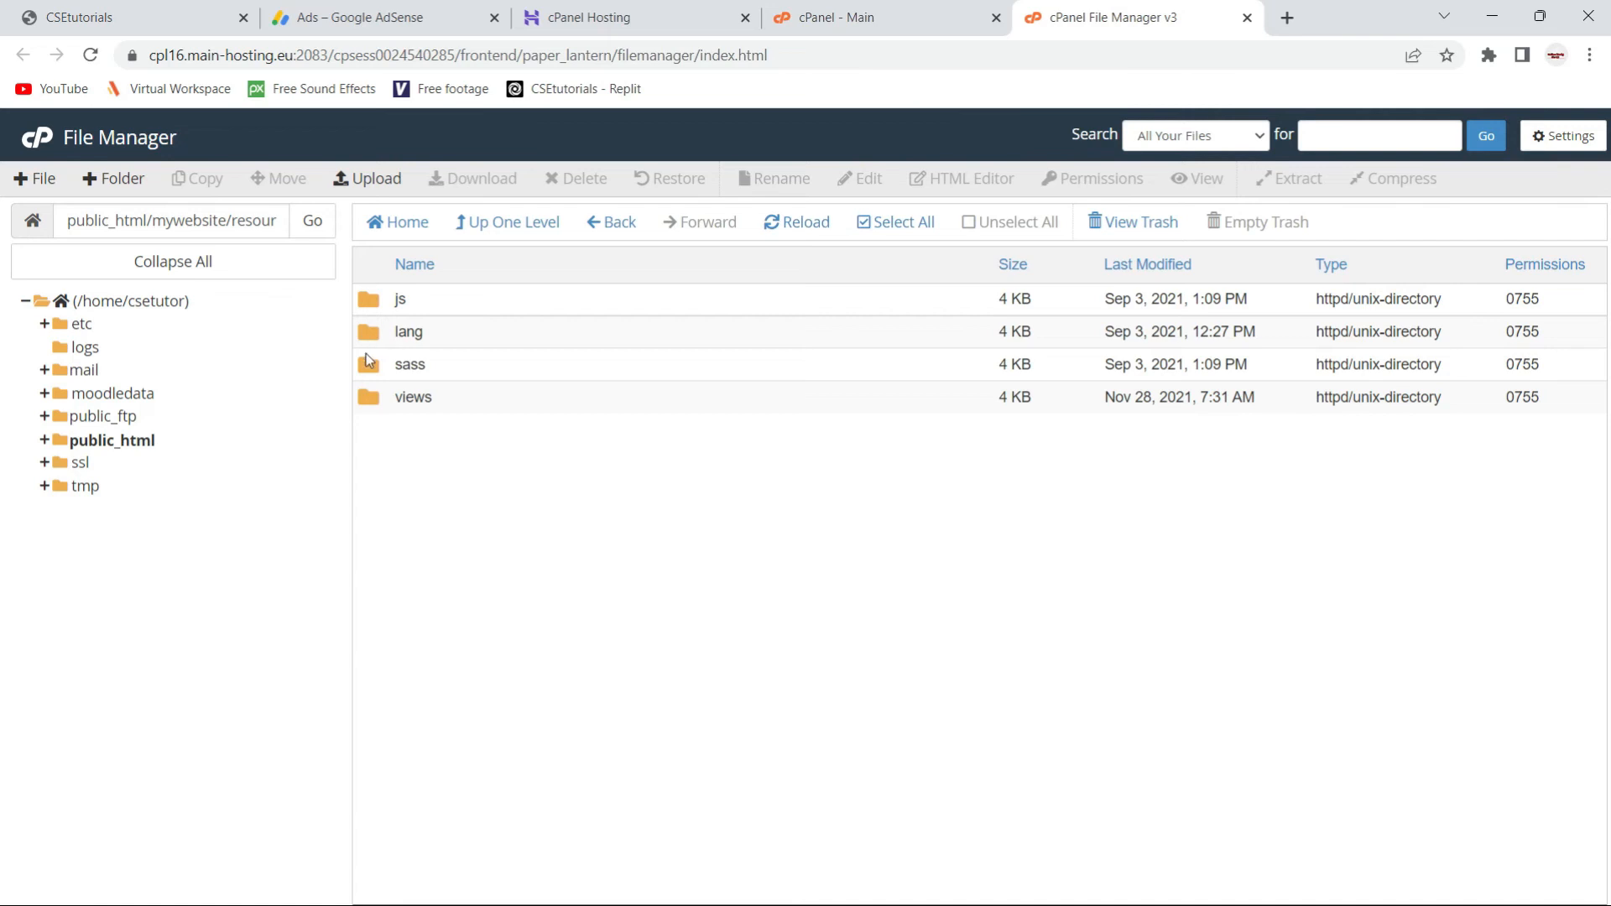
double_click(367, 397)
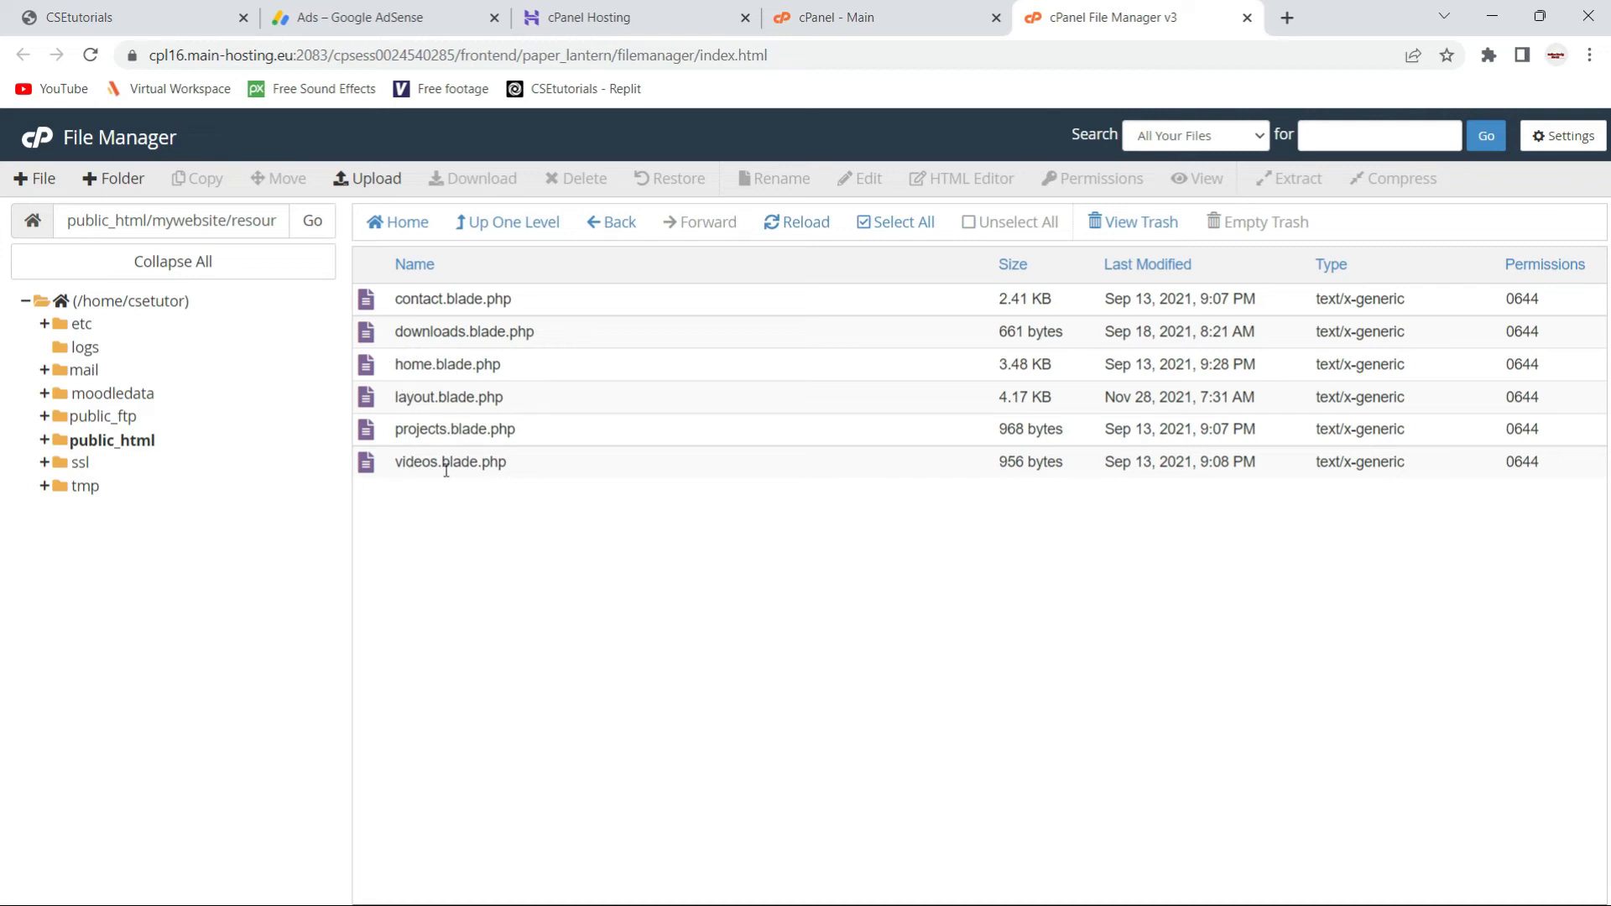
left_click(172, 22)
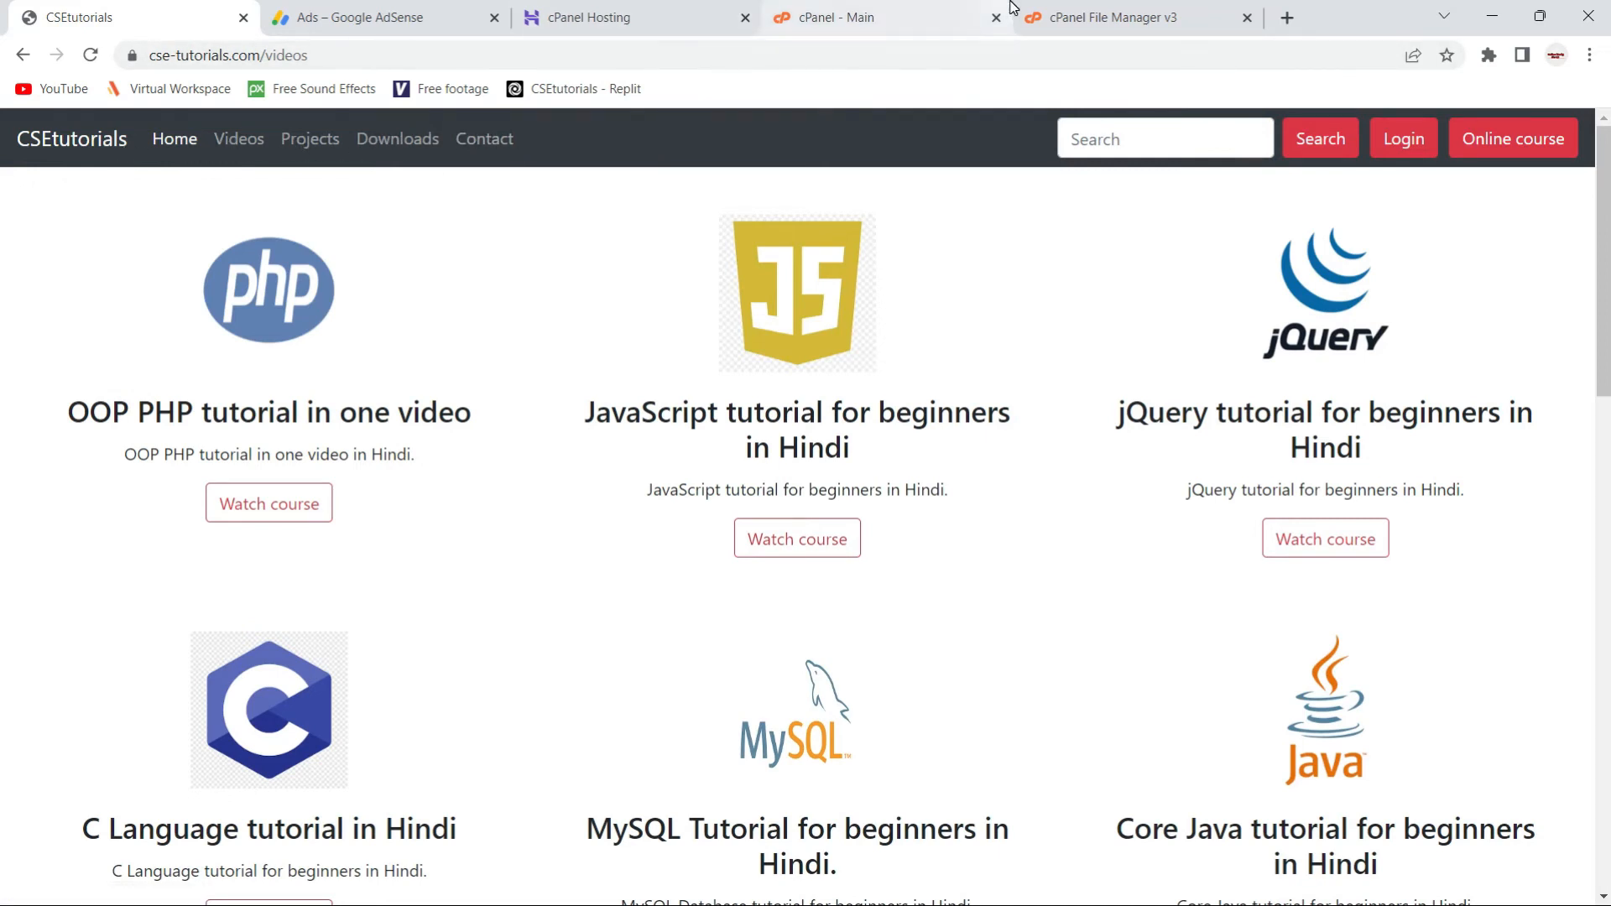
left_click(1123, 8)
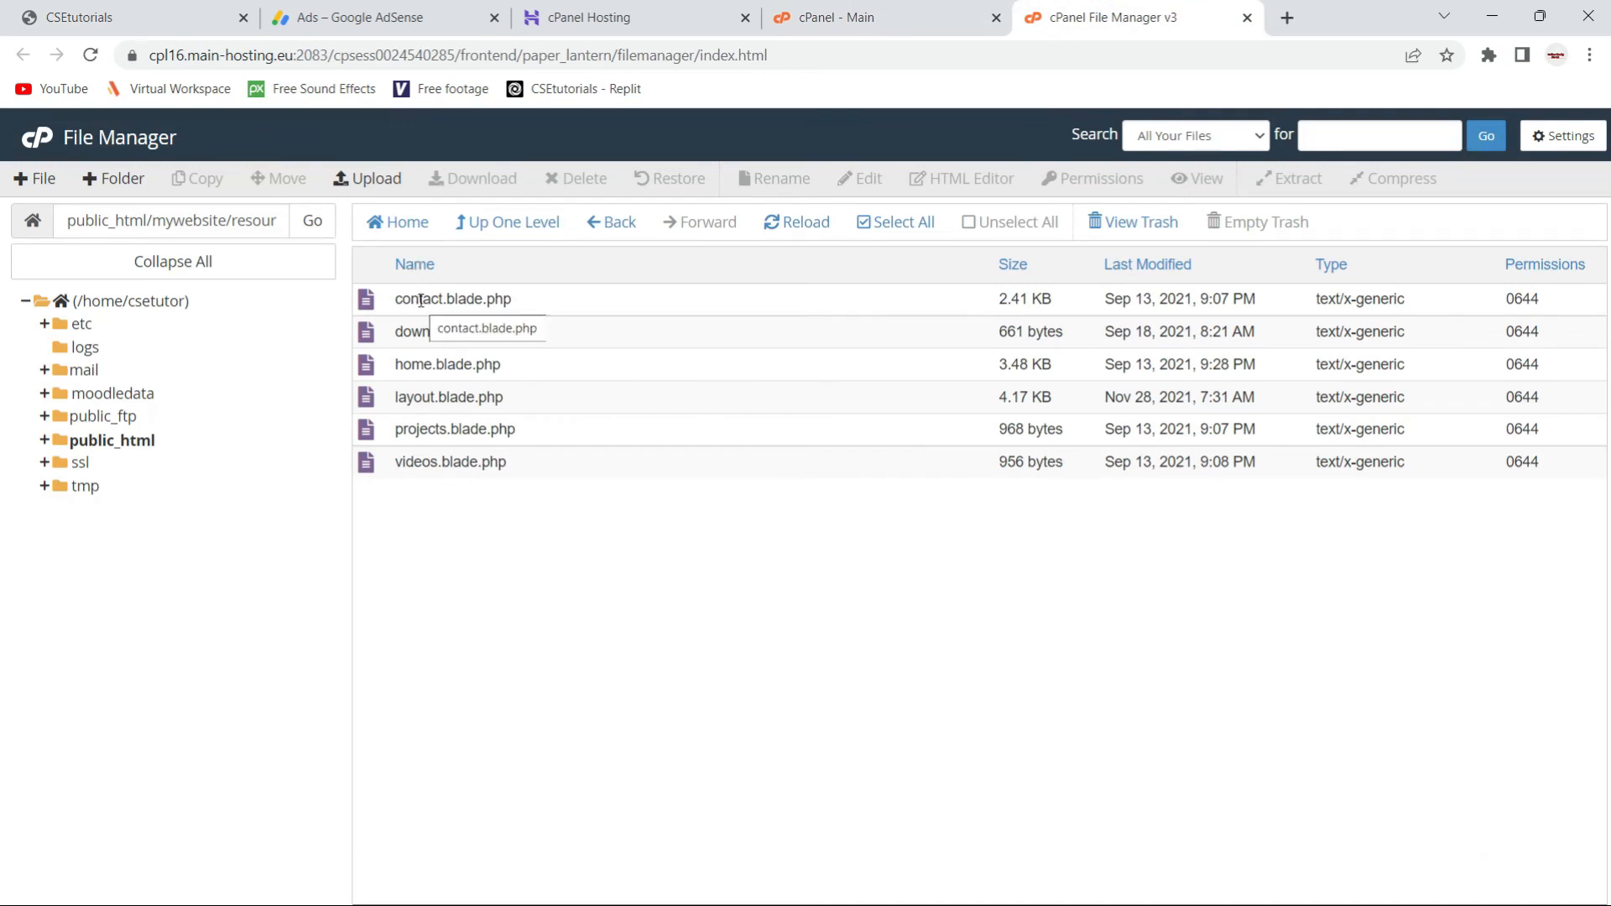
left_click(367, 307)
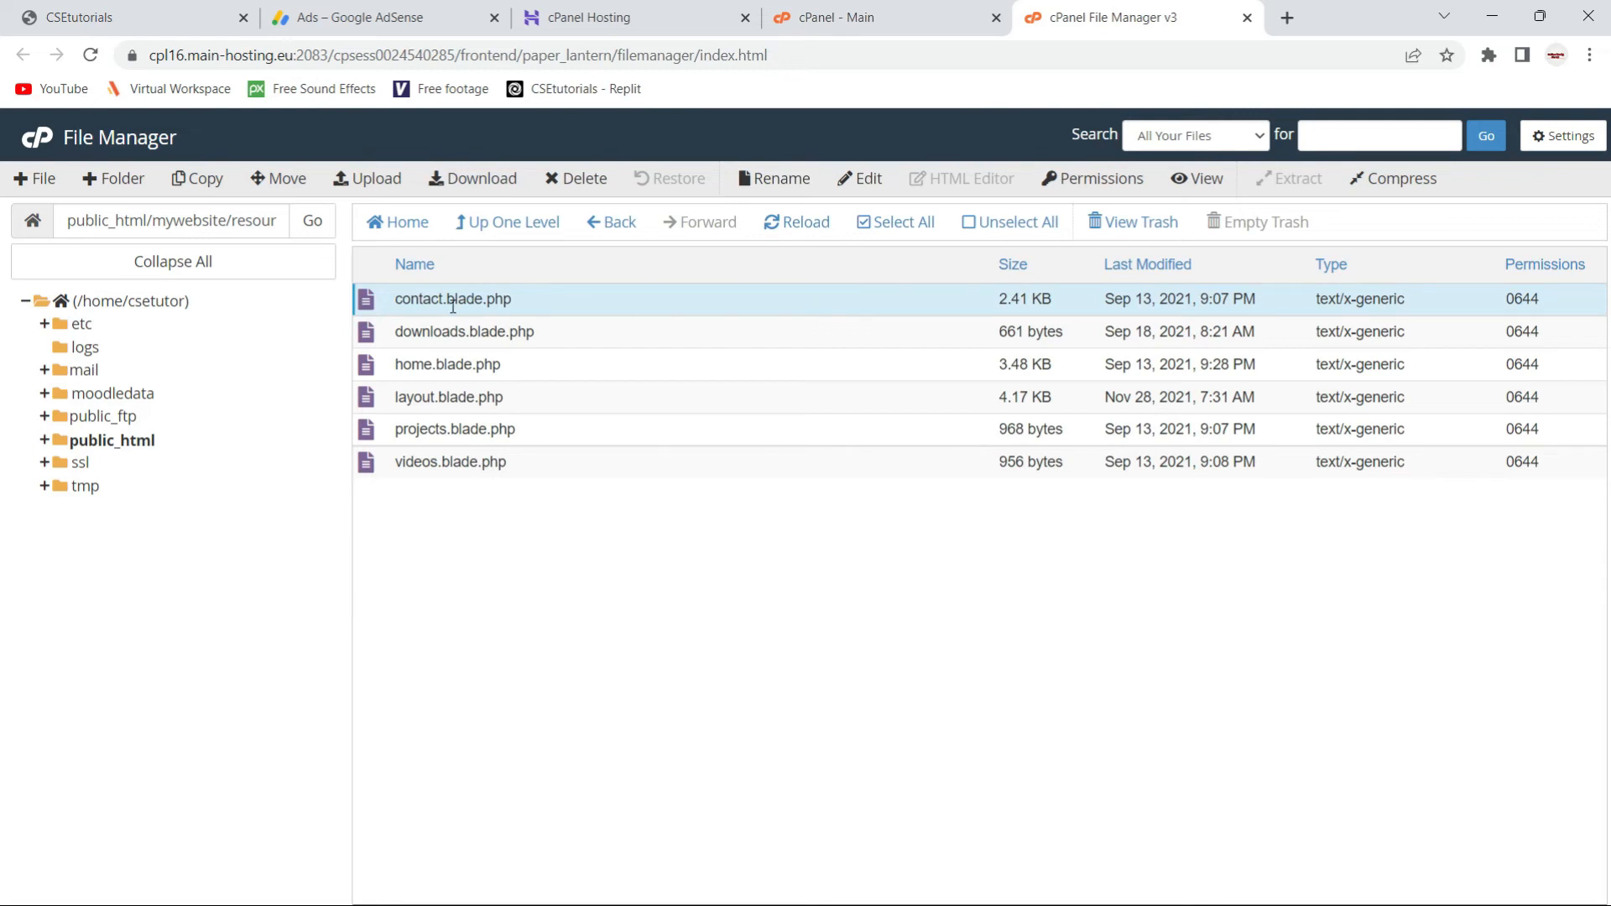
left_click(864, 179)
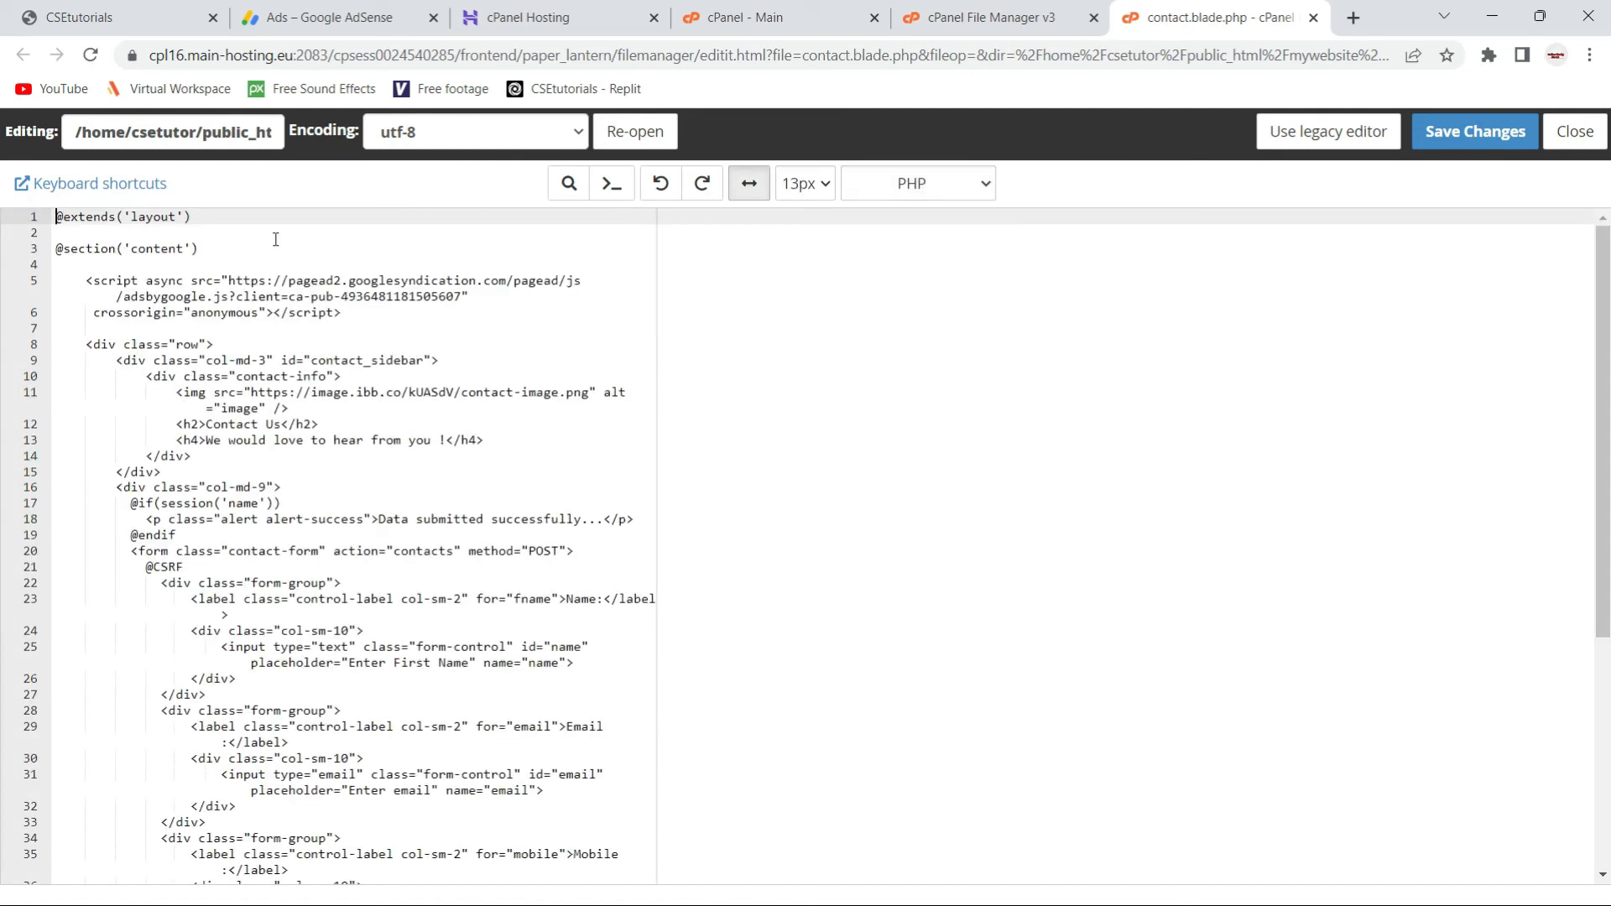
left_click_drag(87, 278, 342, 312)
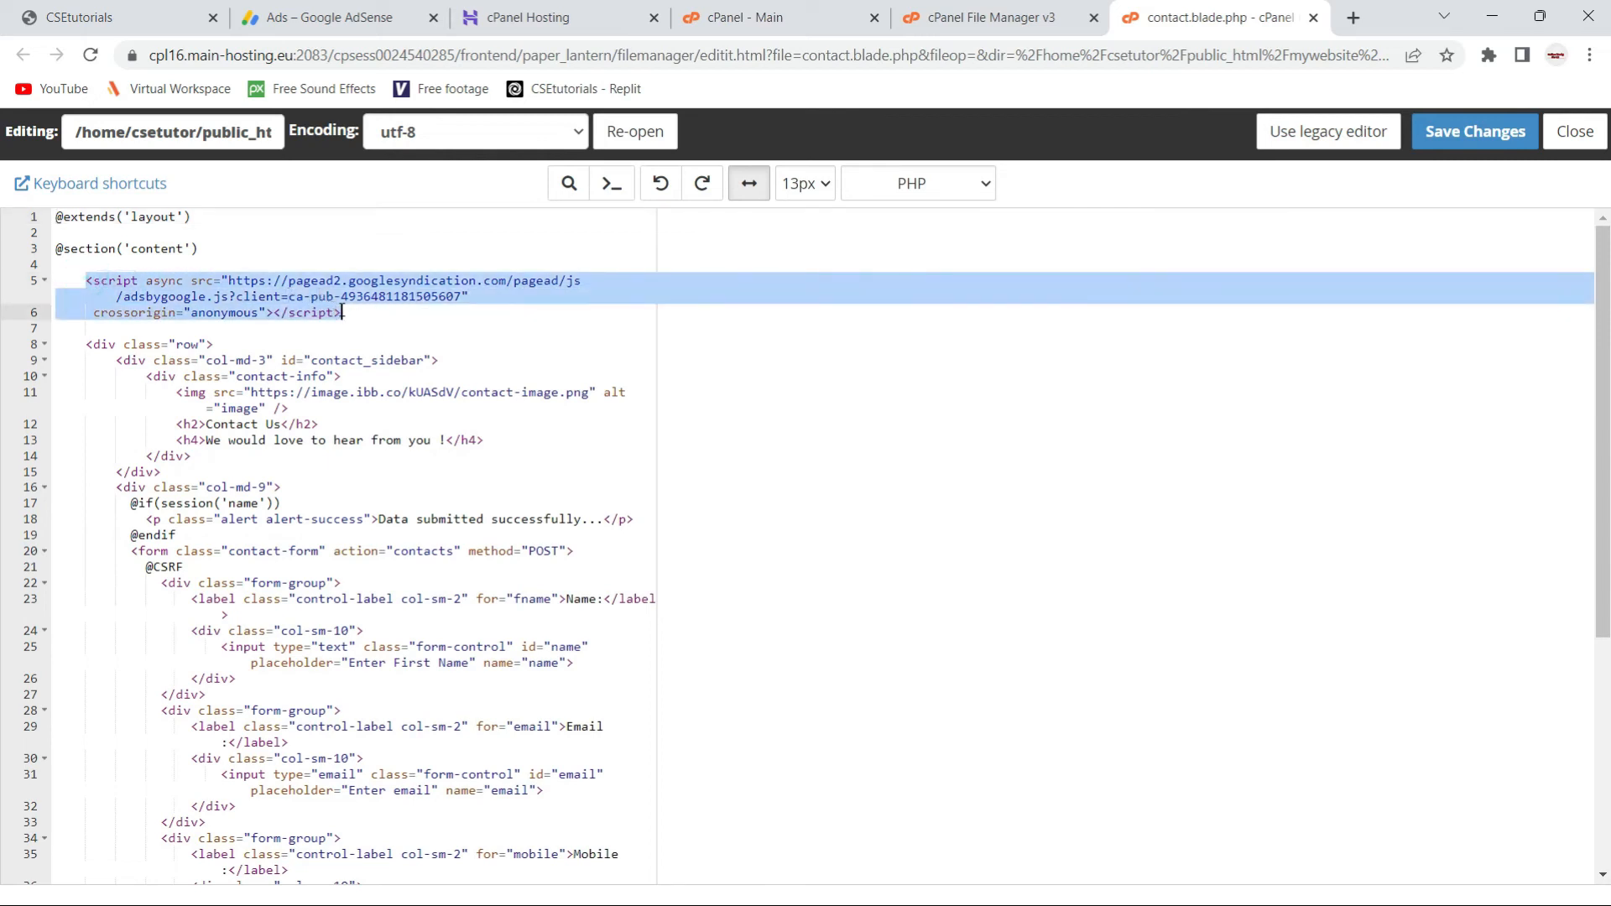
key("BackSpace")
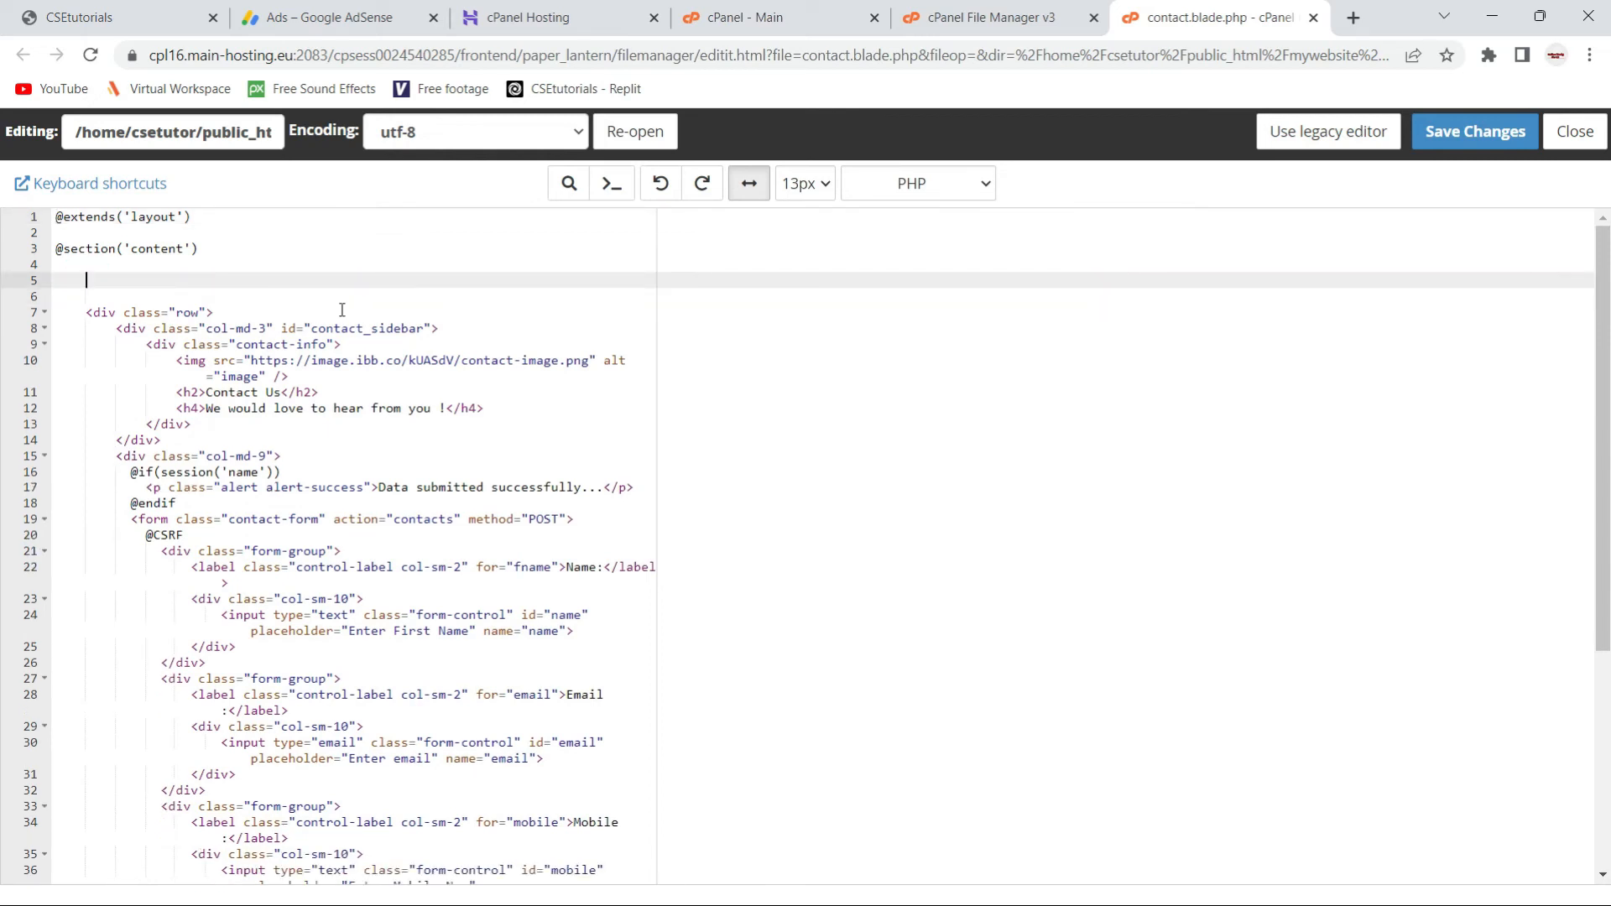
key("ctrl+v")
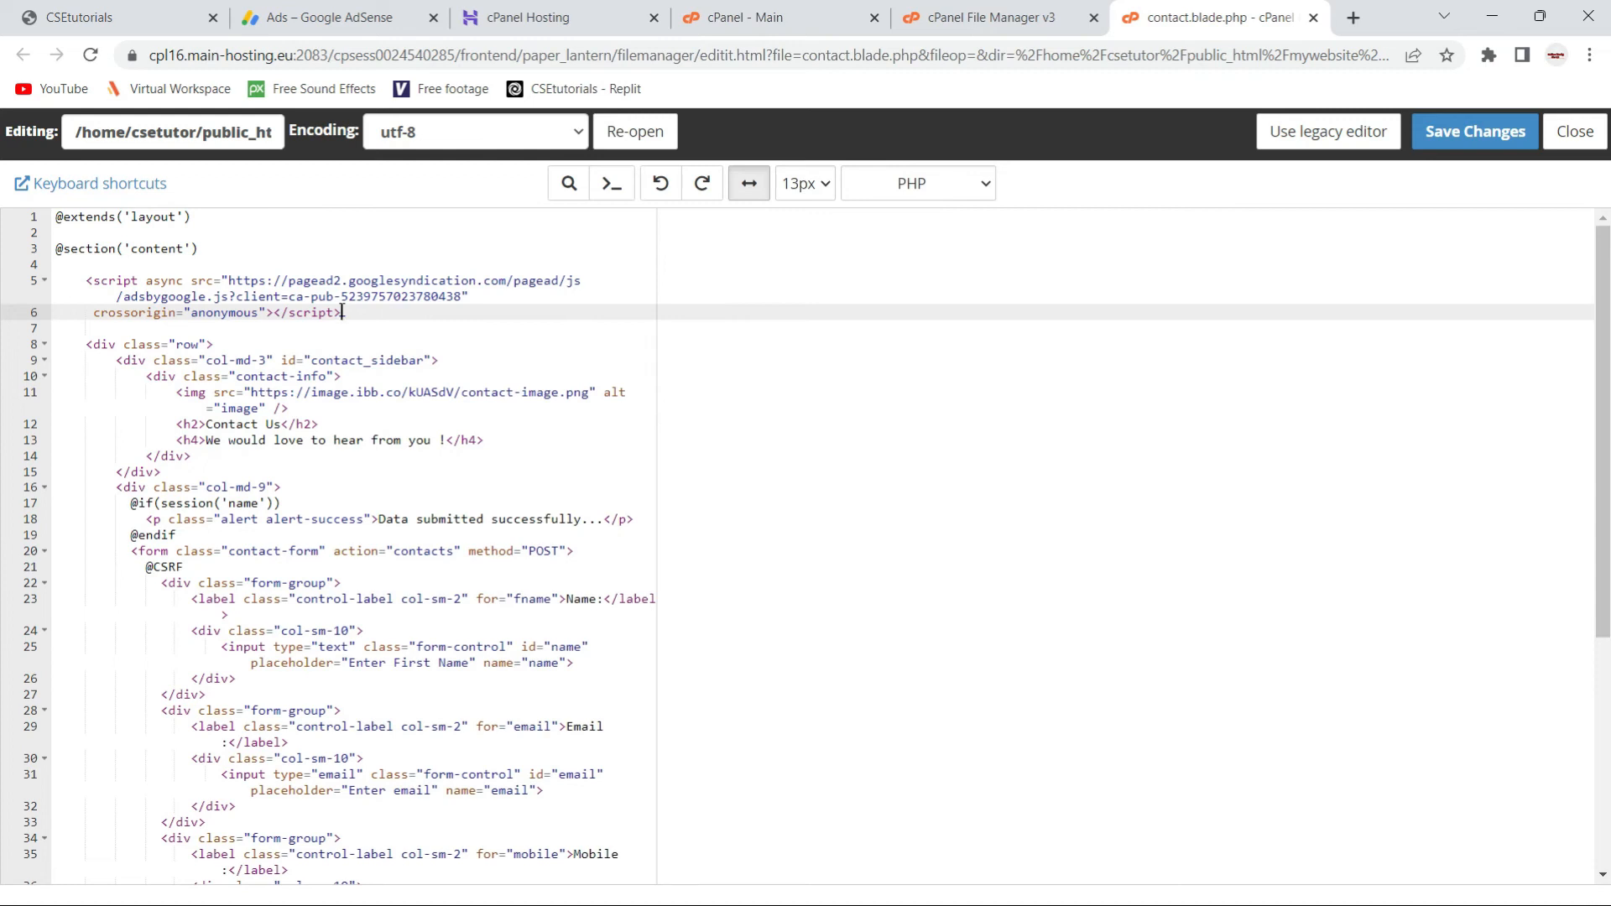
left_click(1501, 137)
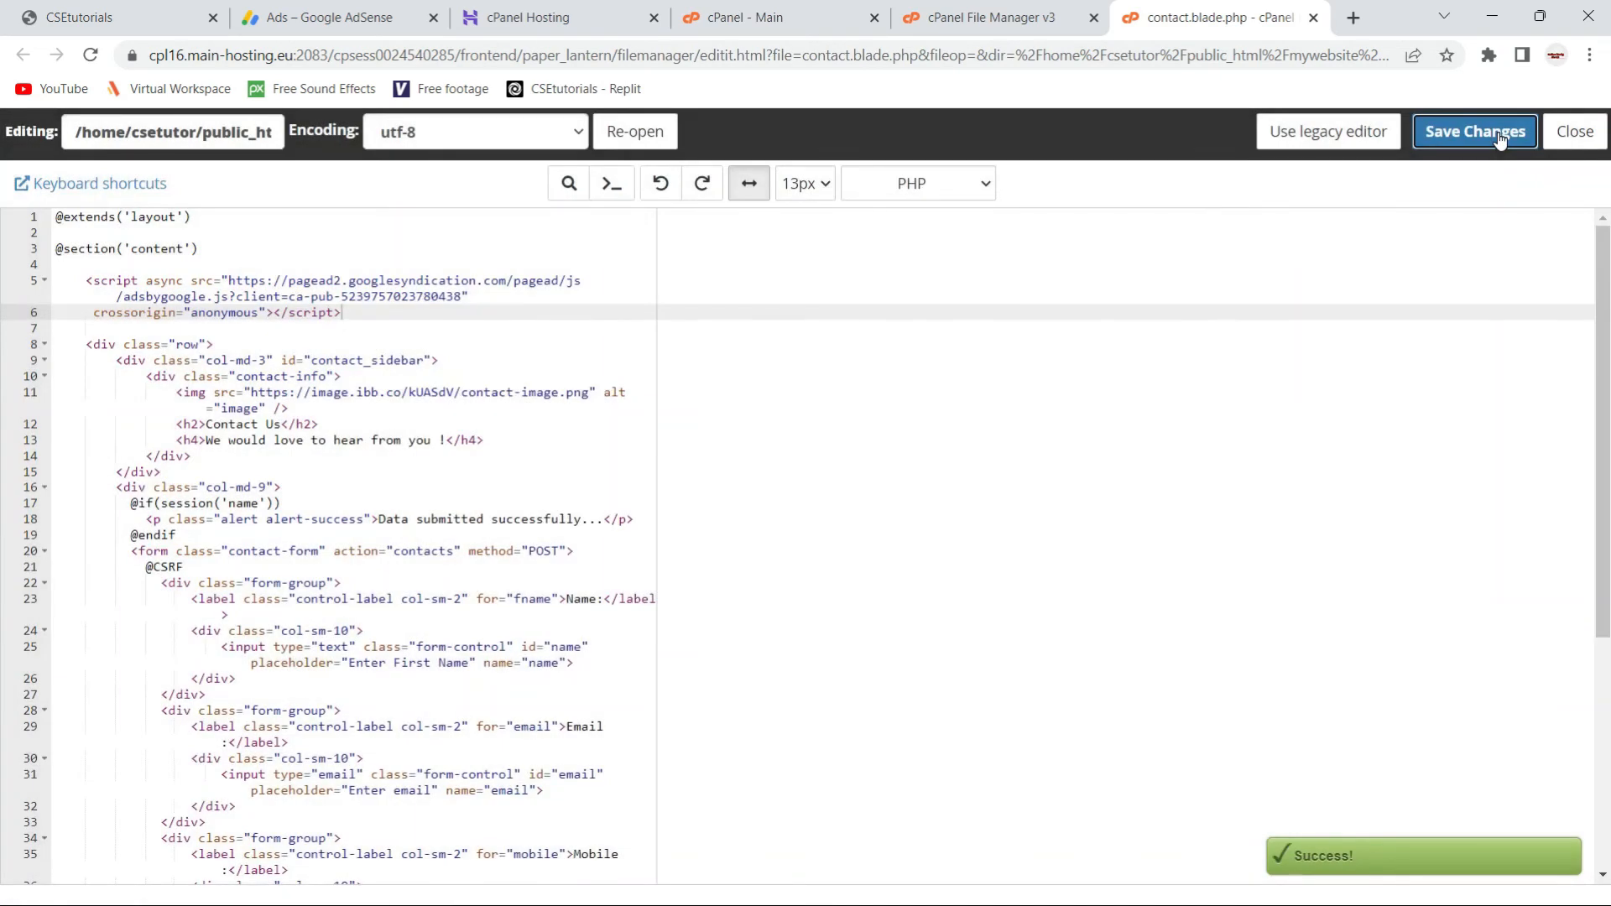
left_click(1589, 136)
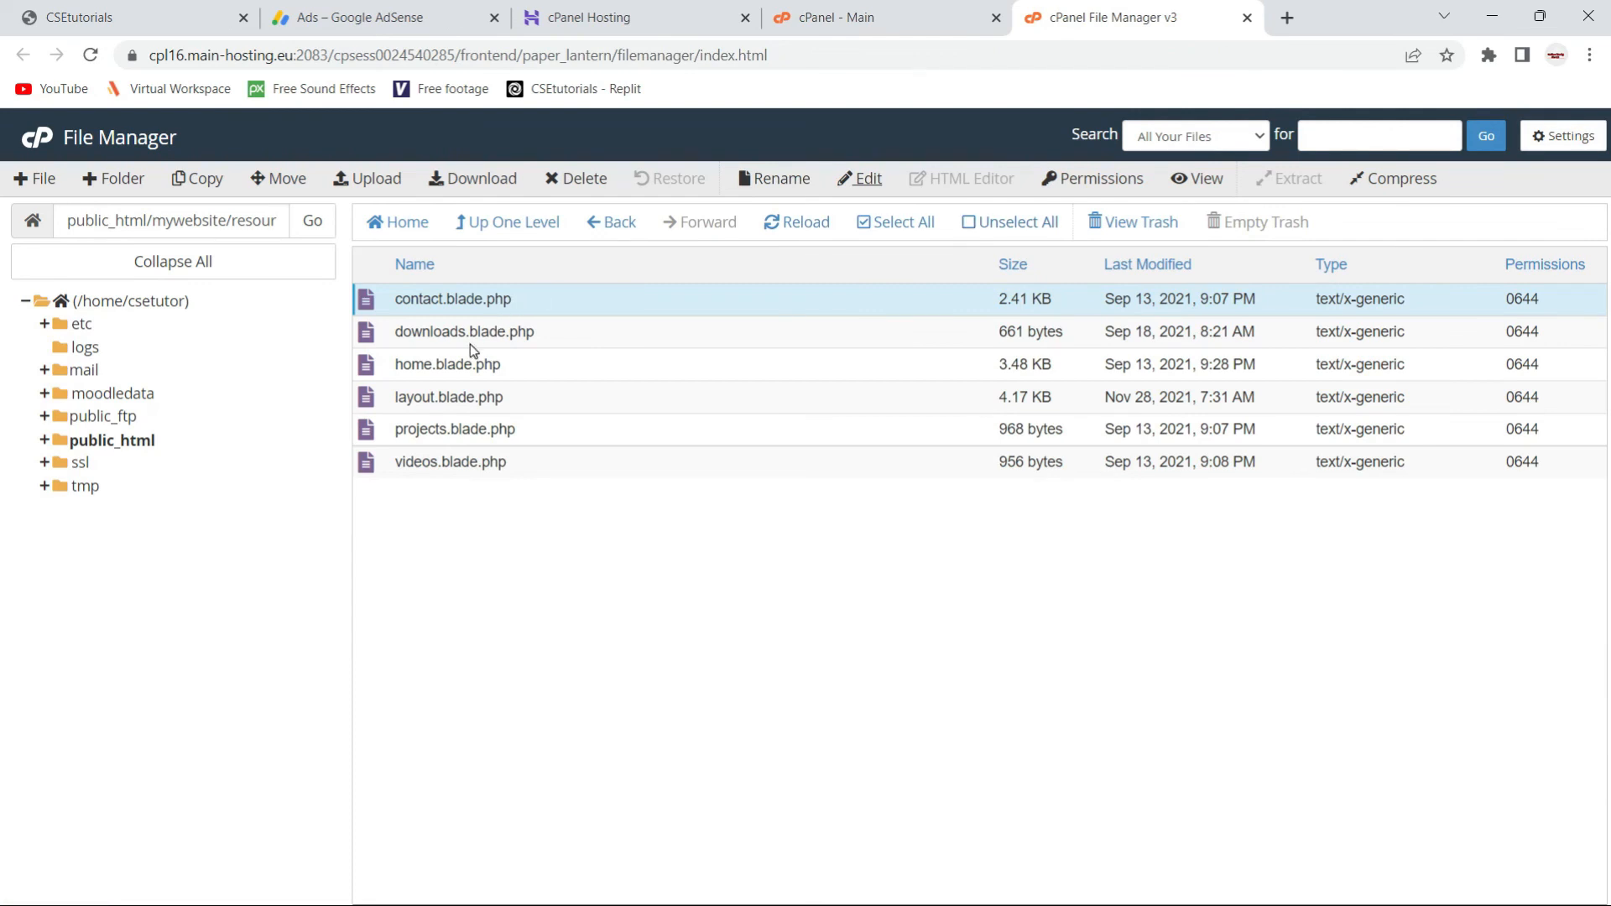
Close the editor of videos.blade.php with the AdSense code saved, and close the File Manager and cPanel tabs.
left_click(366, 334)
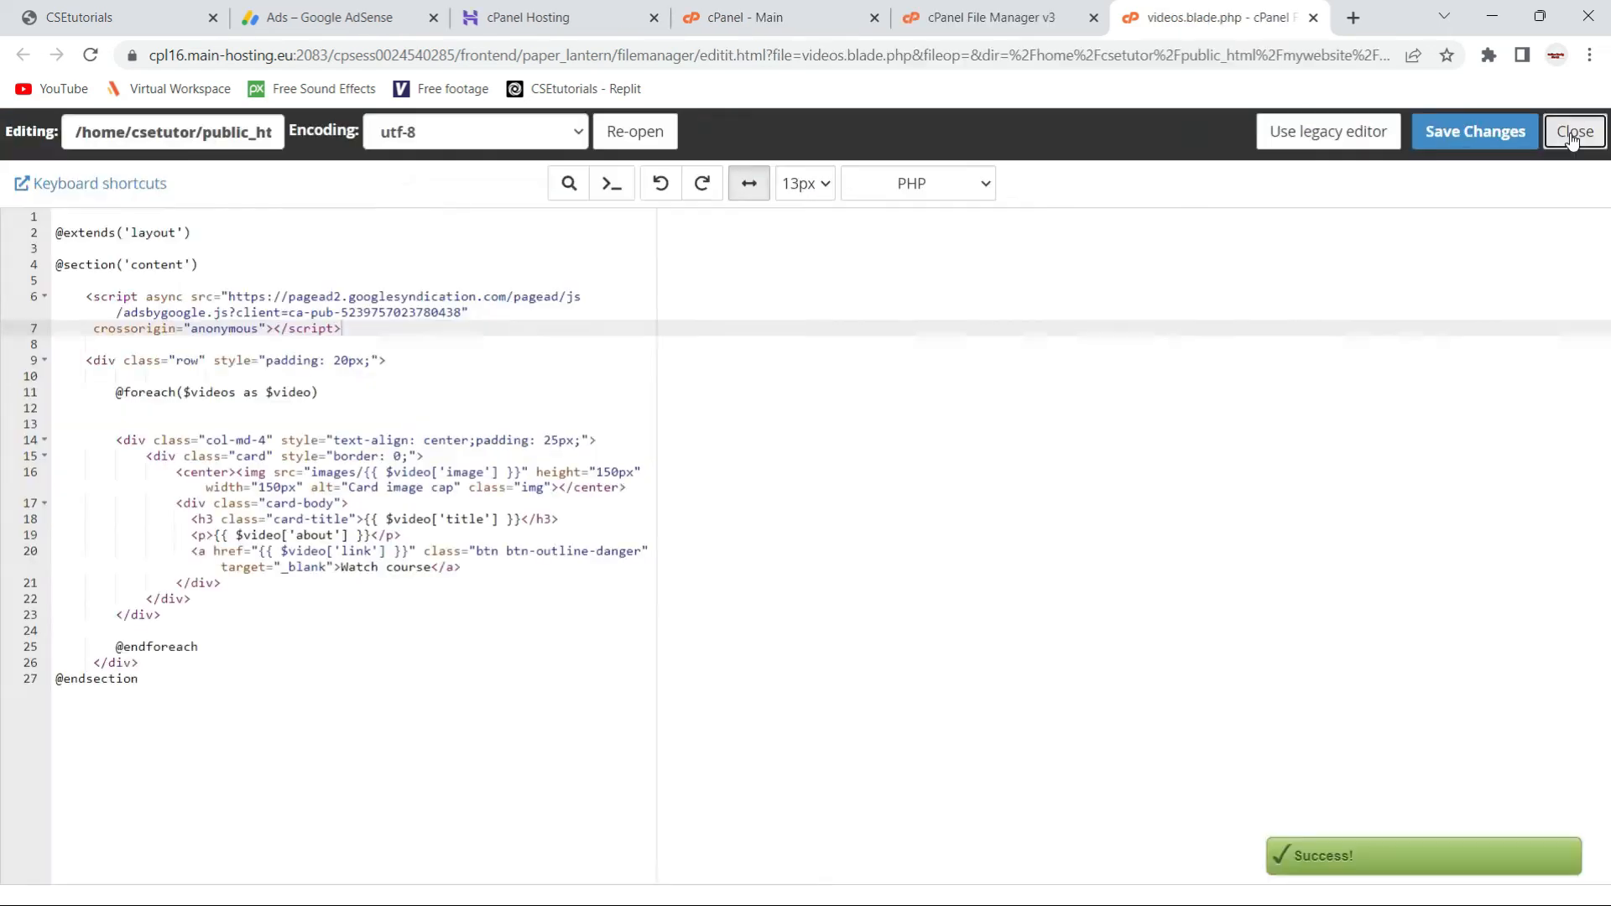
left_click(1573, 133)
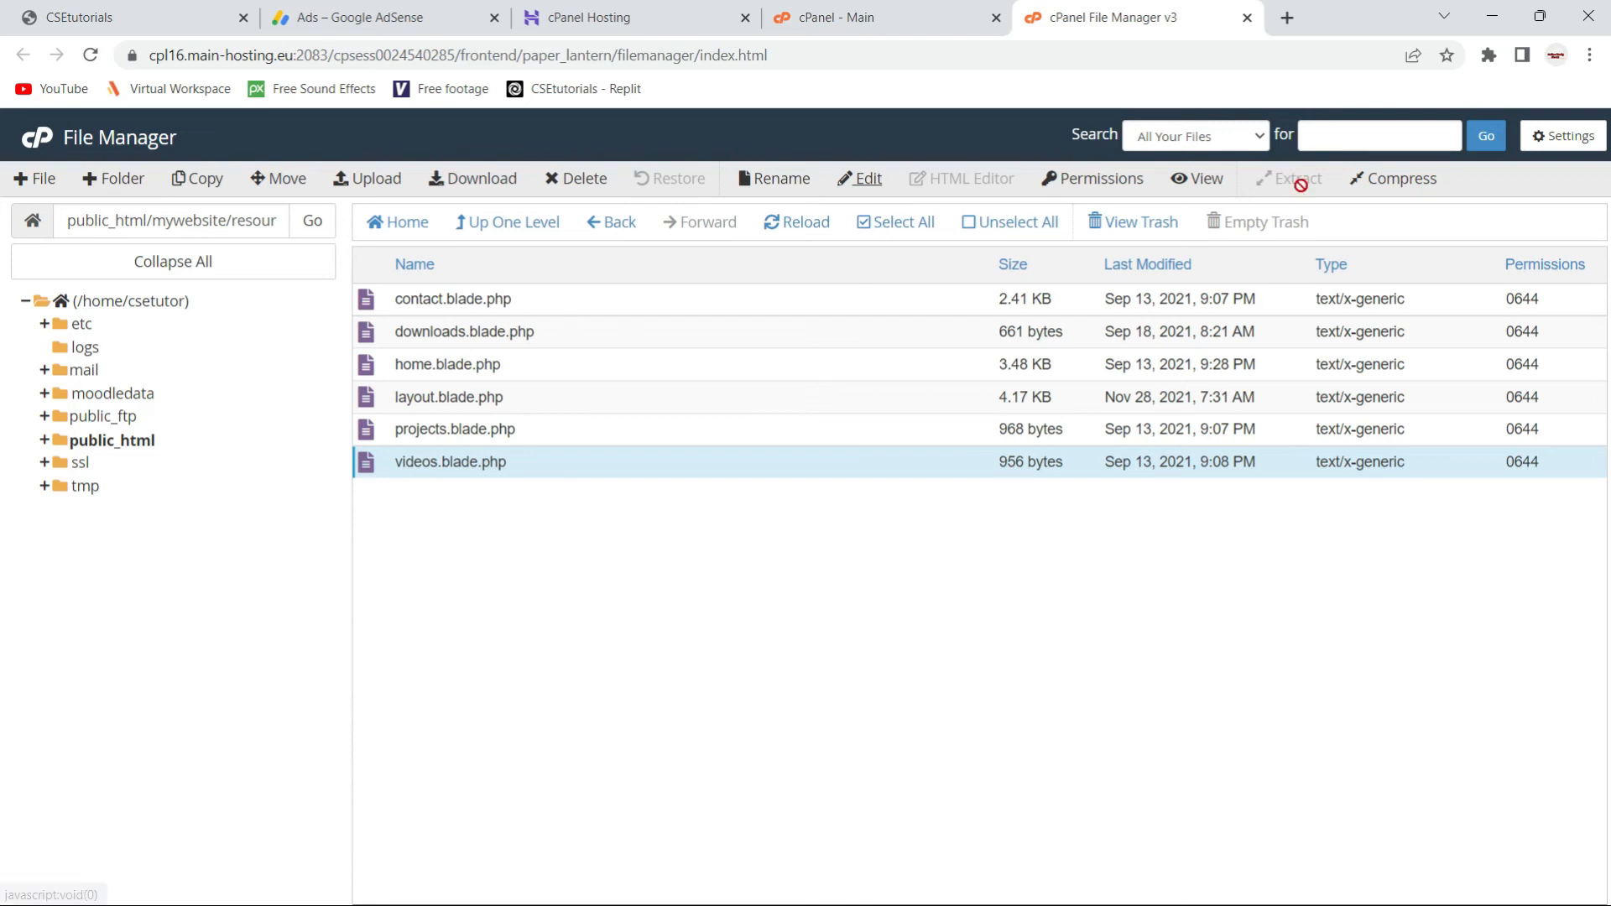
key("ctrl+w")
key("ctrl+w")
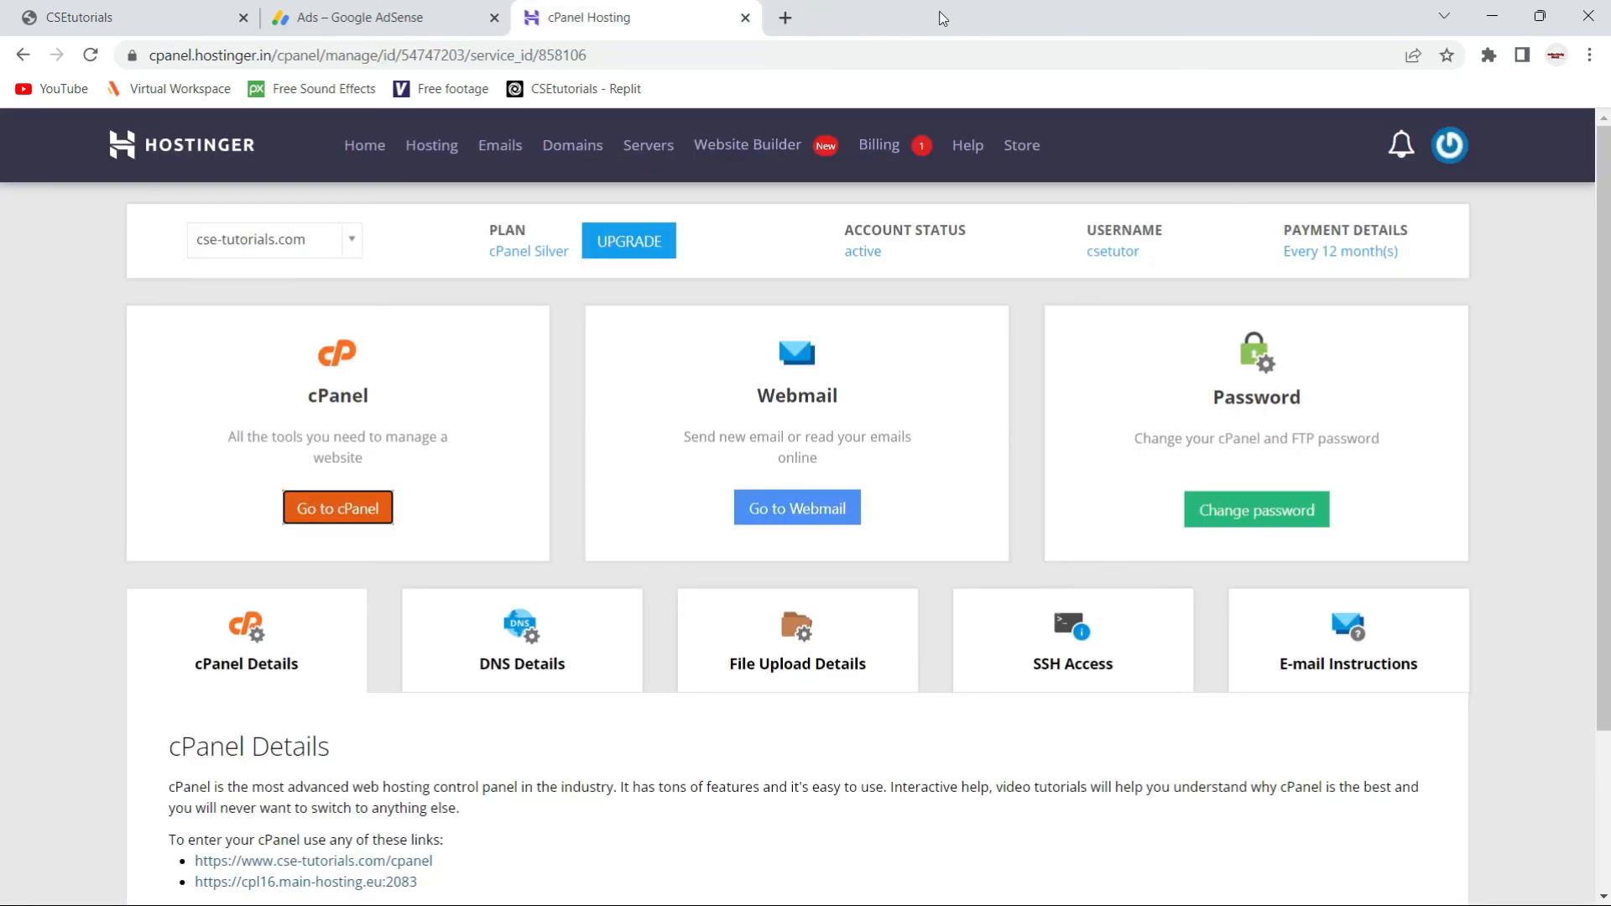
Log out of the Hostinger account and close the Hostinger and Google AdSense tabs.
left_click(1447, 149)
left_click(1231, 529)
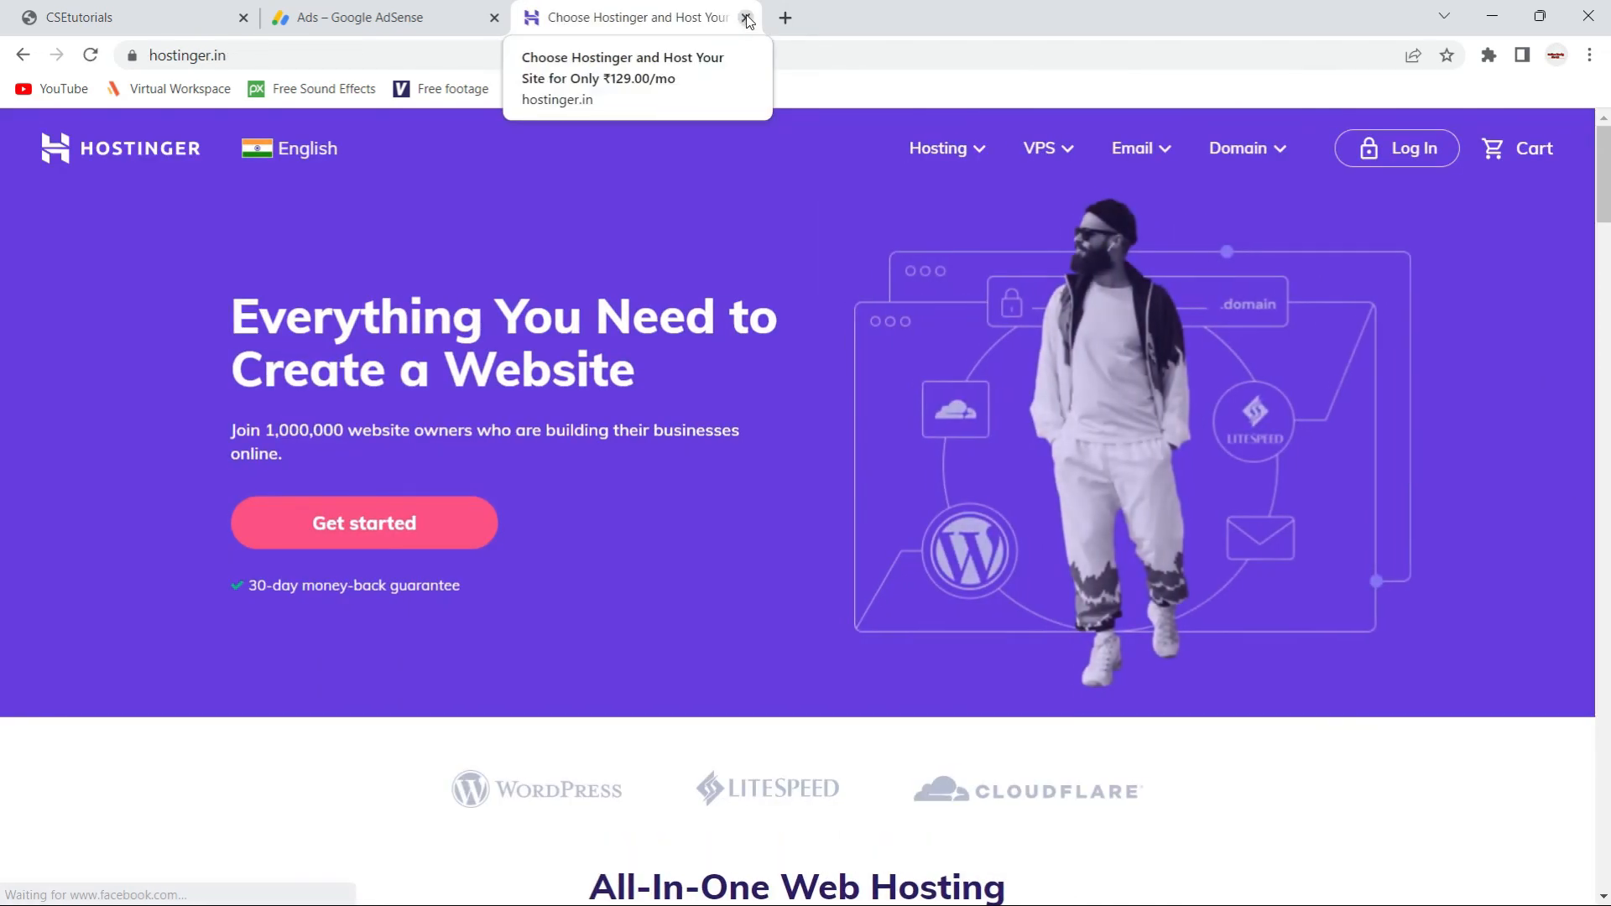
left_click(746, 18)
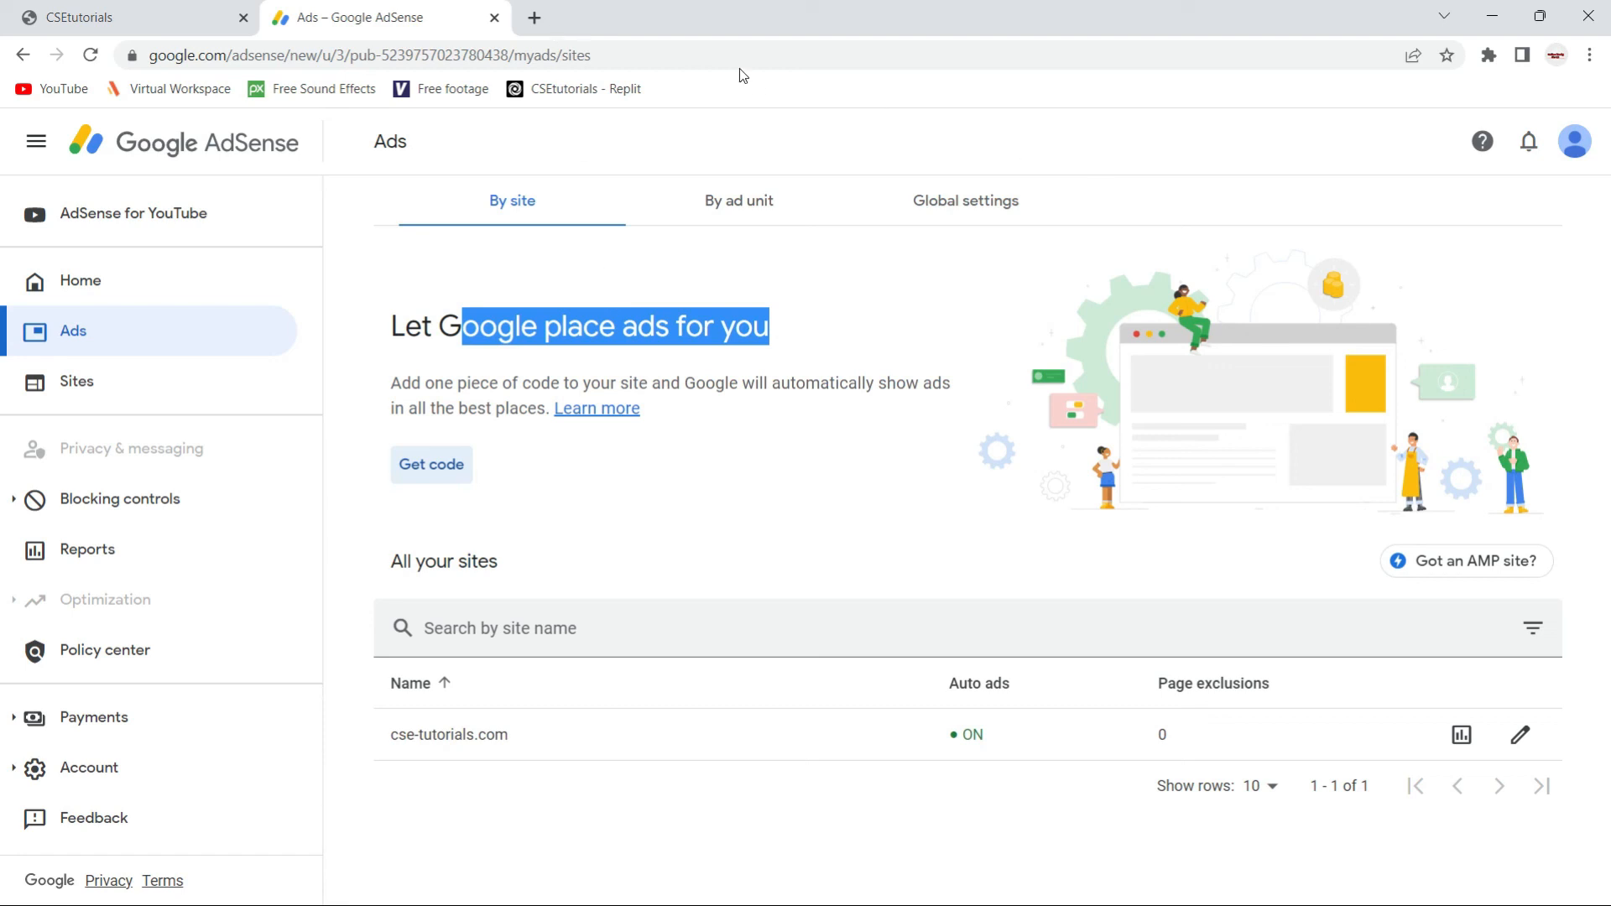
left_click(495, 18)
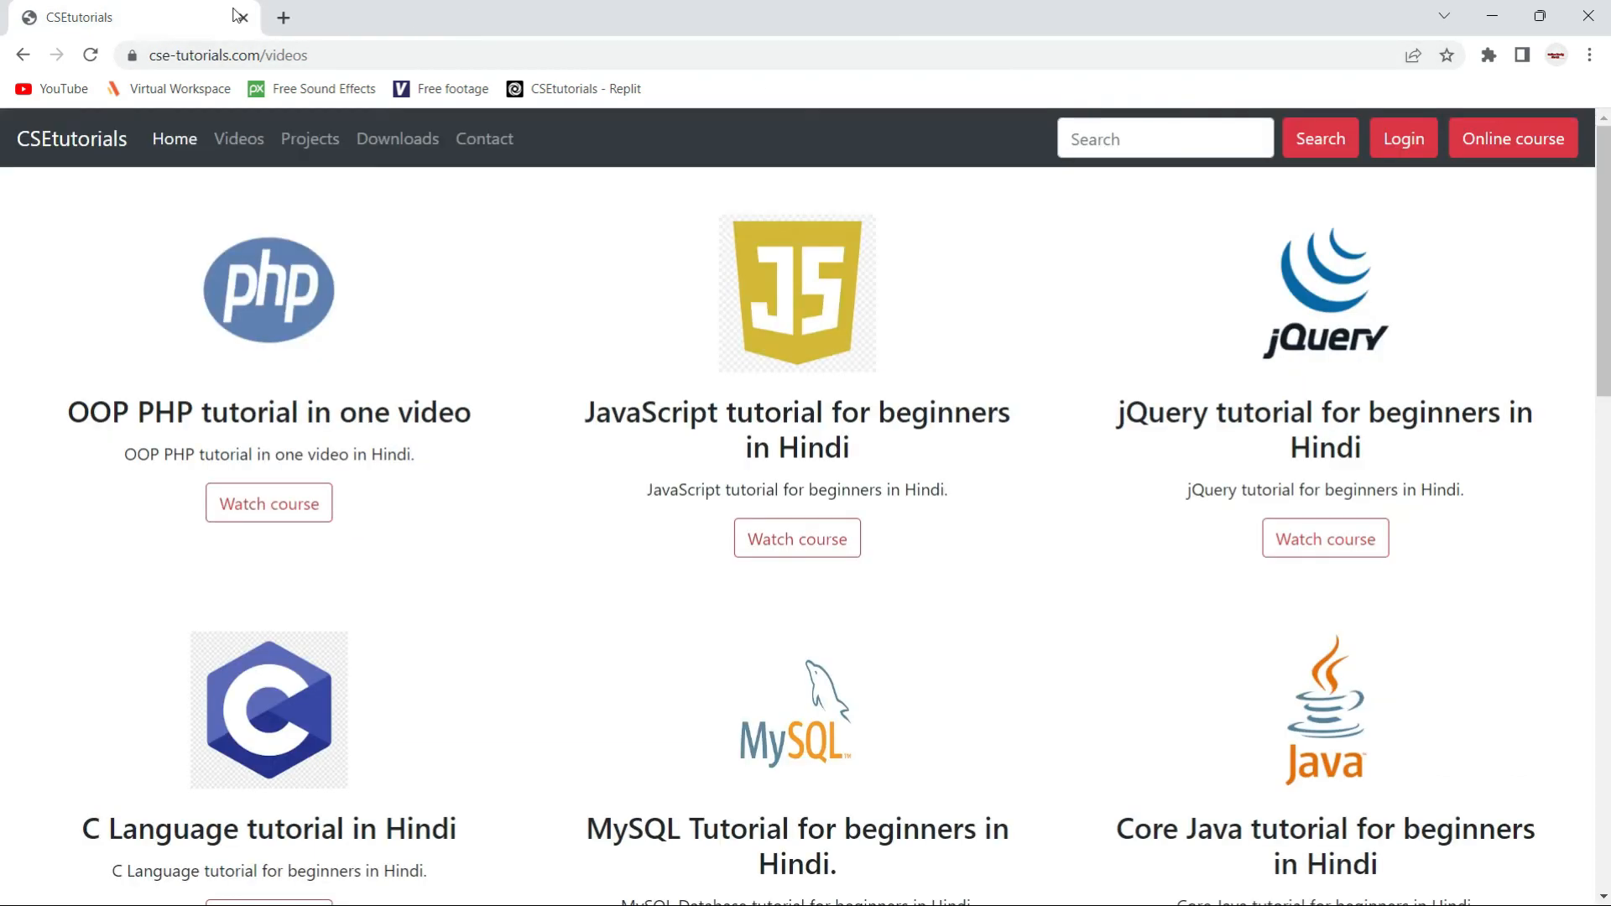
Reload the cse-tutorials.com videos page, then look through the home page and the Videos page for ads.
left_click(92, 56)
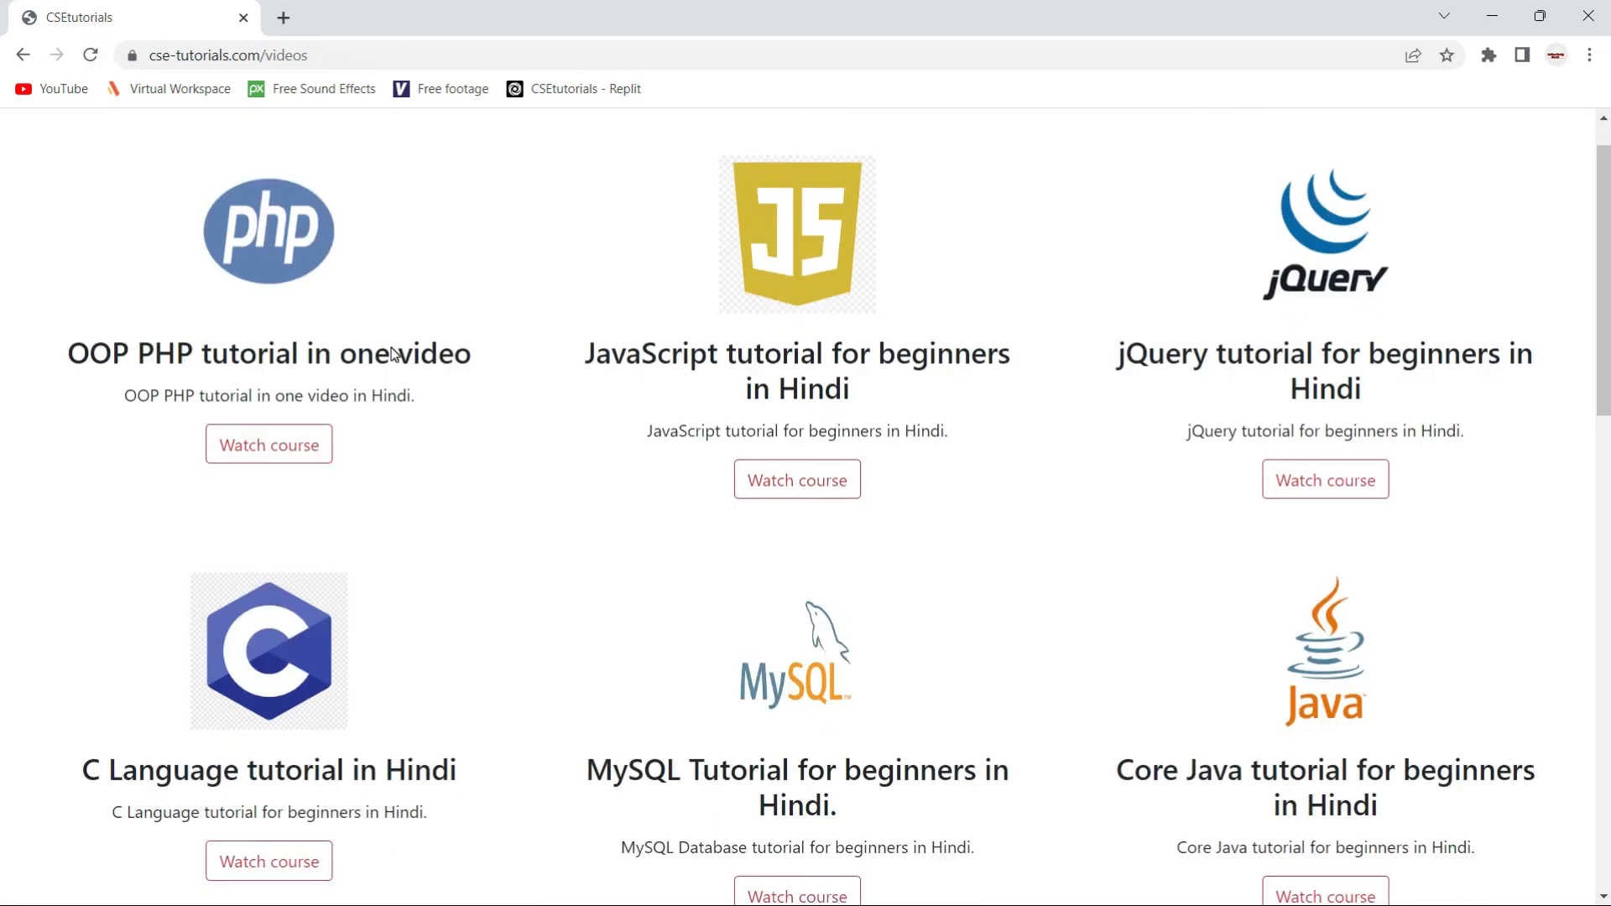
scroll(495, 507, "up", 1)
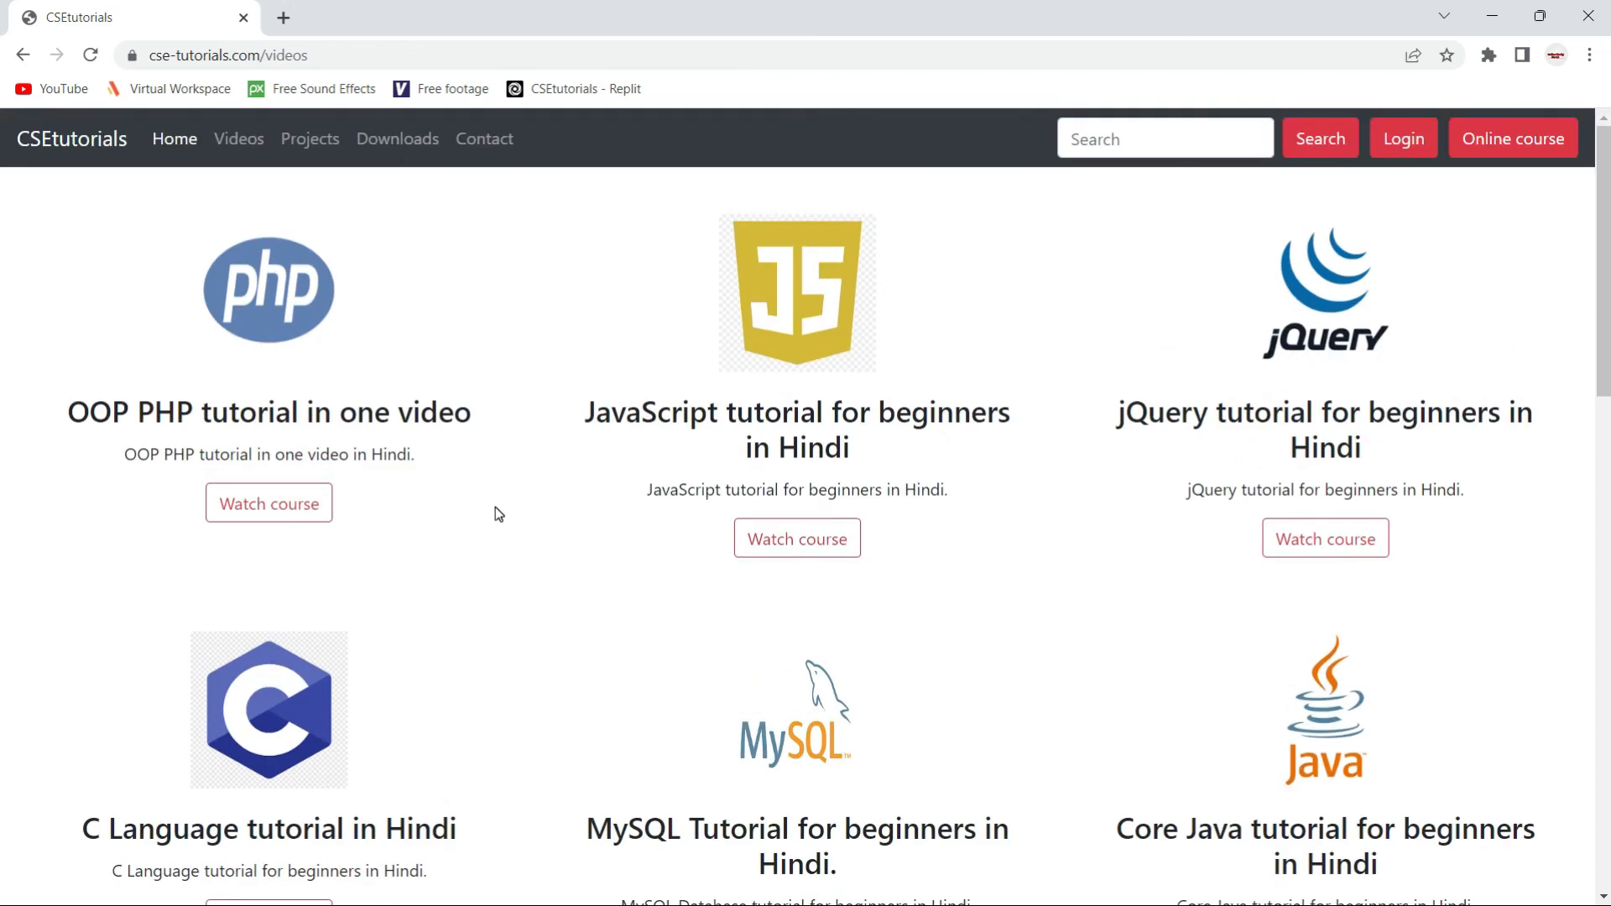
left_click(68, 145)
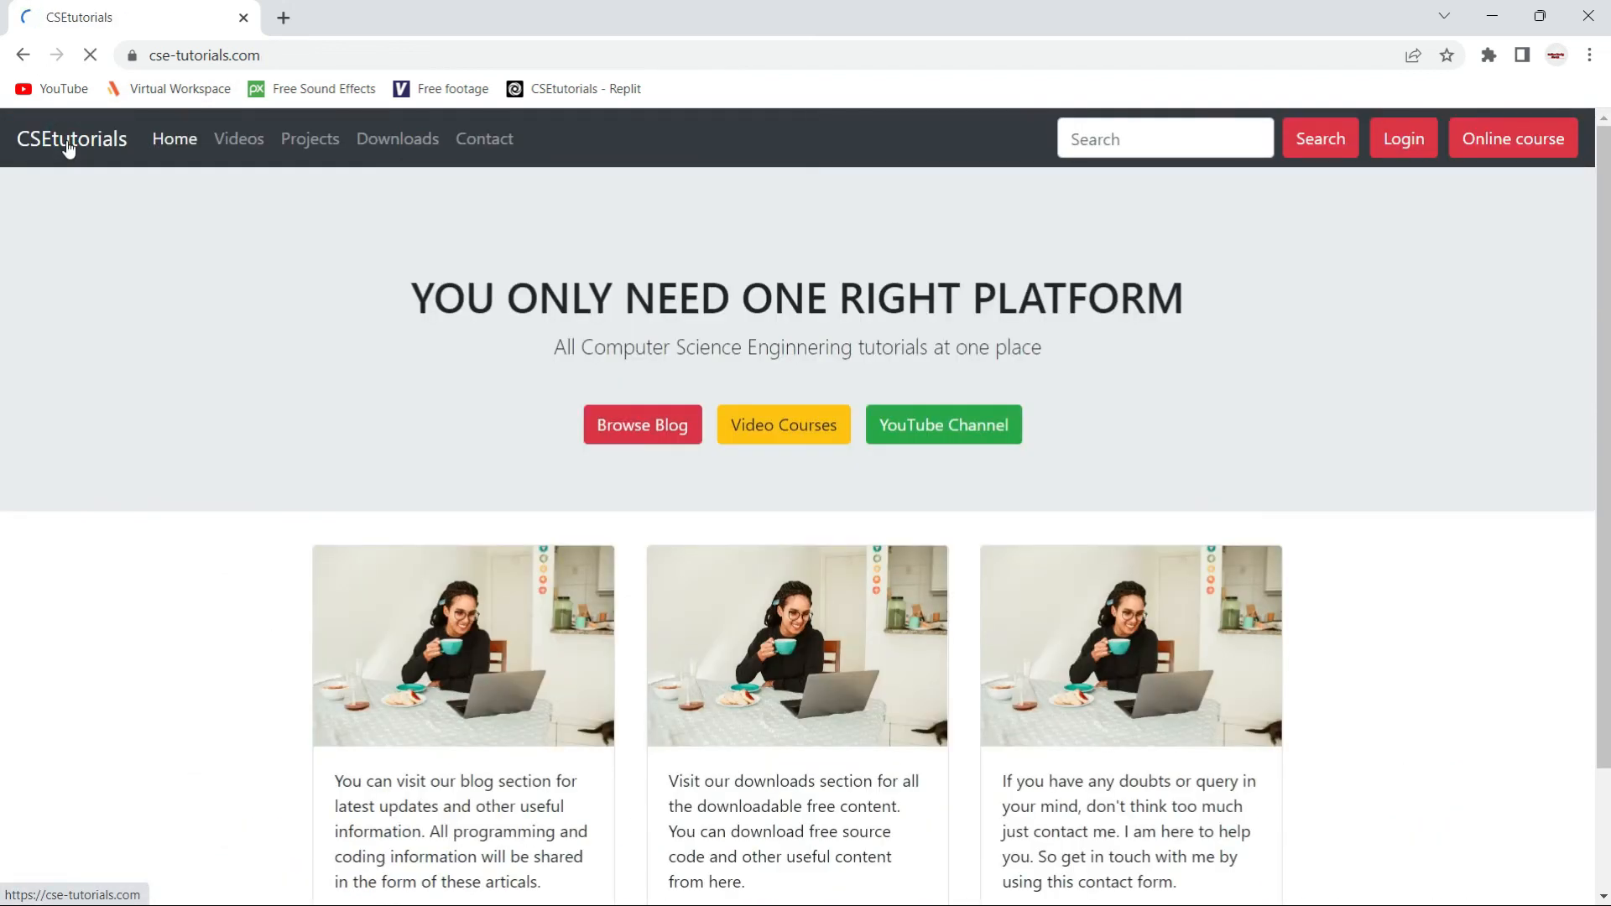
scroll(380, 401, "down", 1)
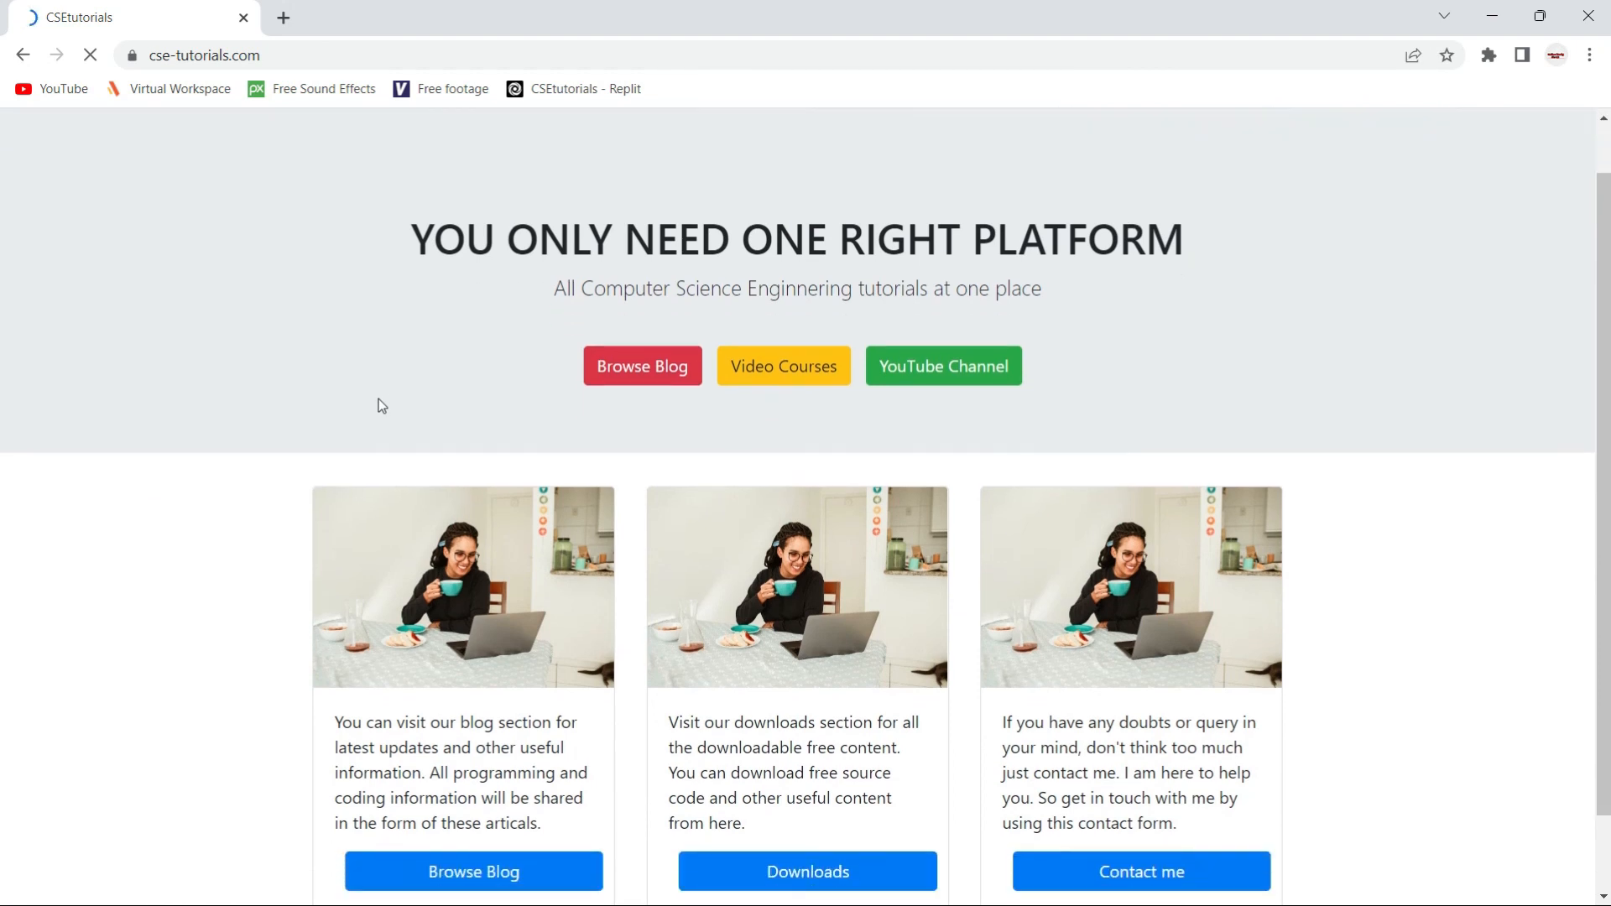
scroll(380, 399, "down", 1)
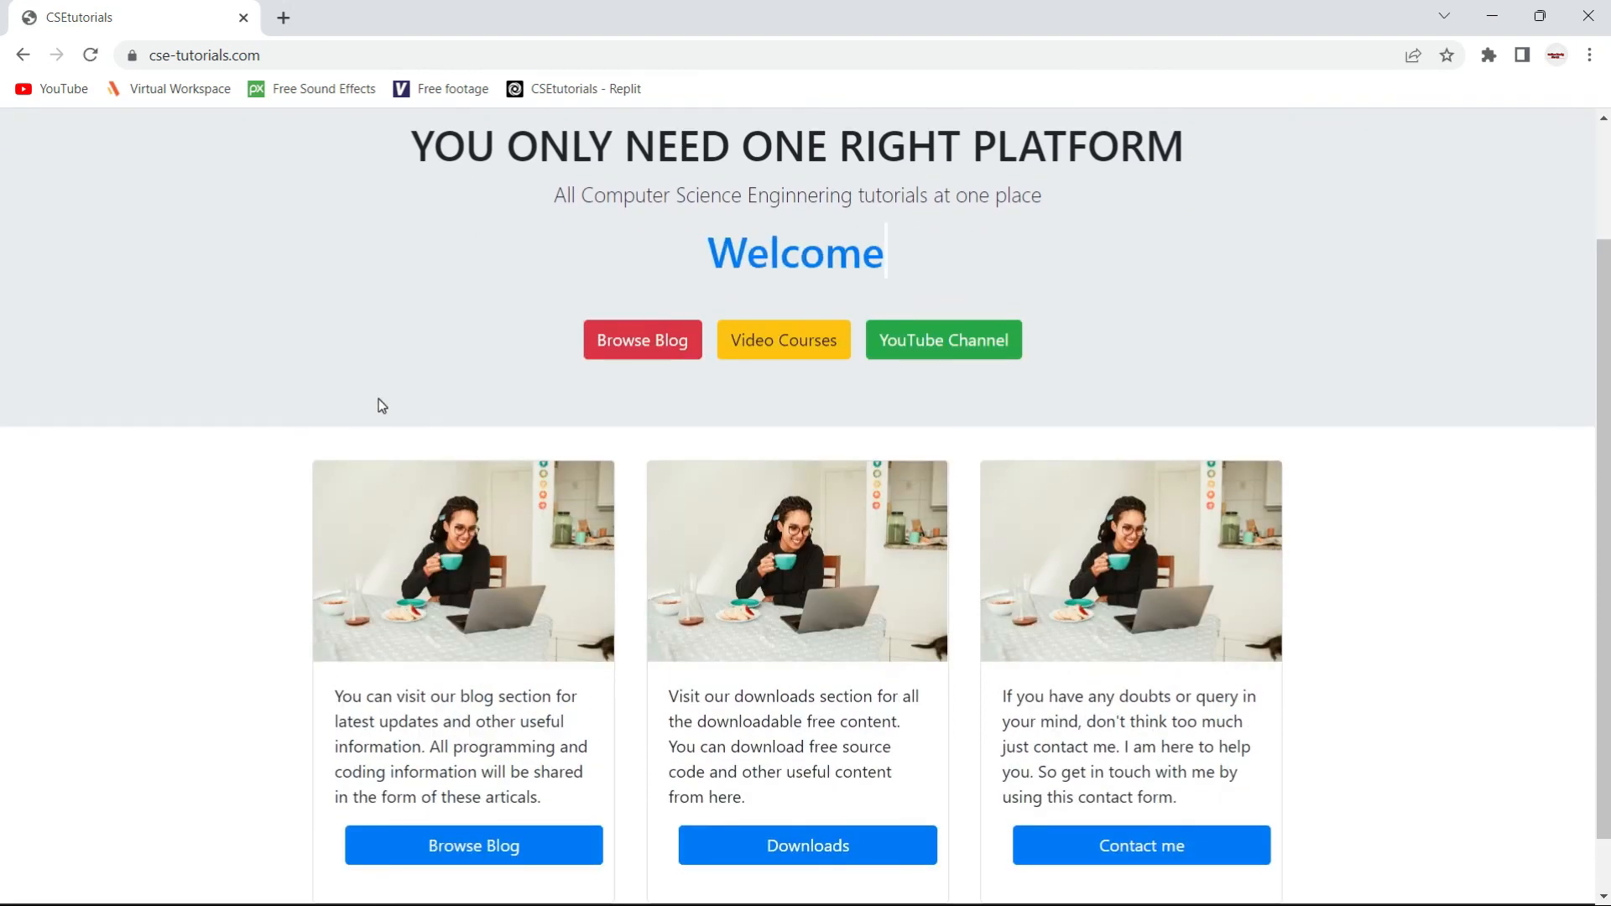
scroll(379, 399, "up", 2)
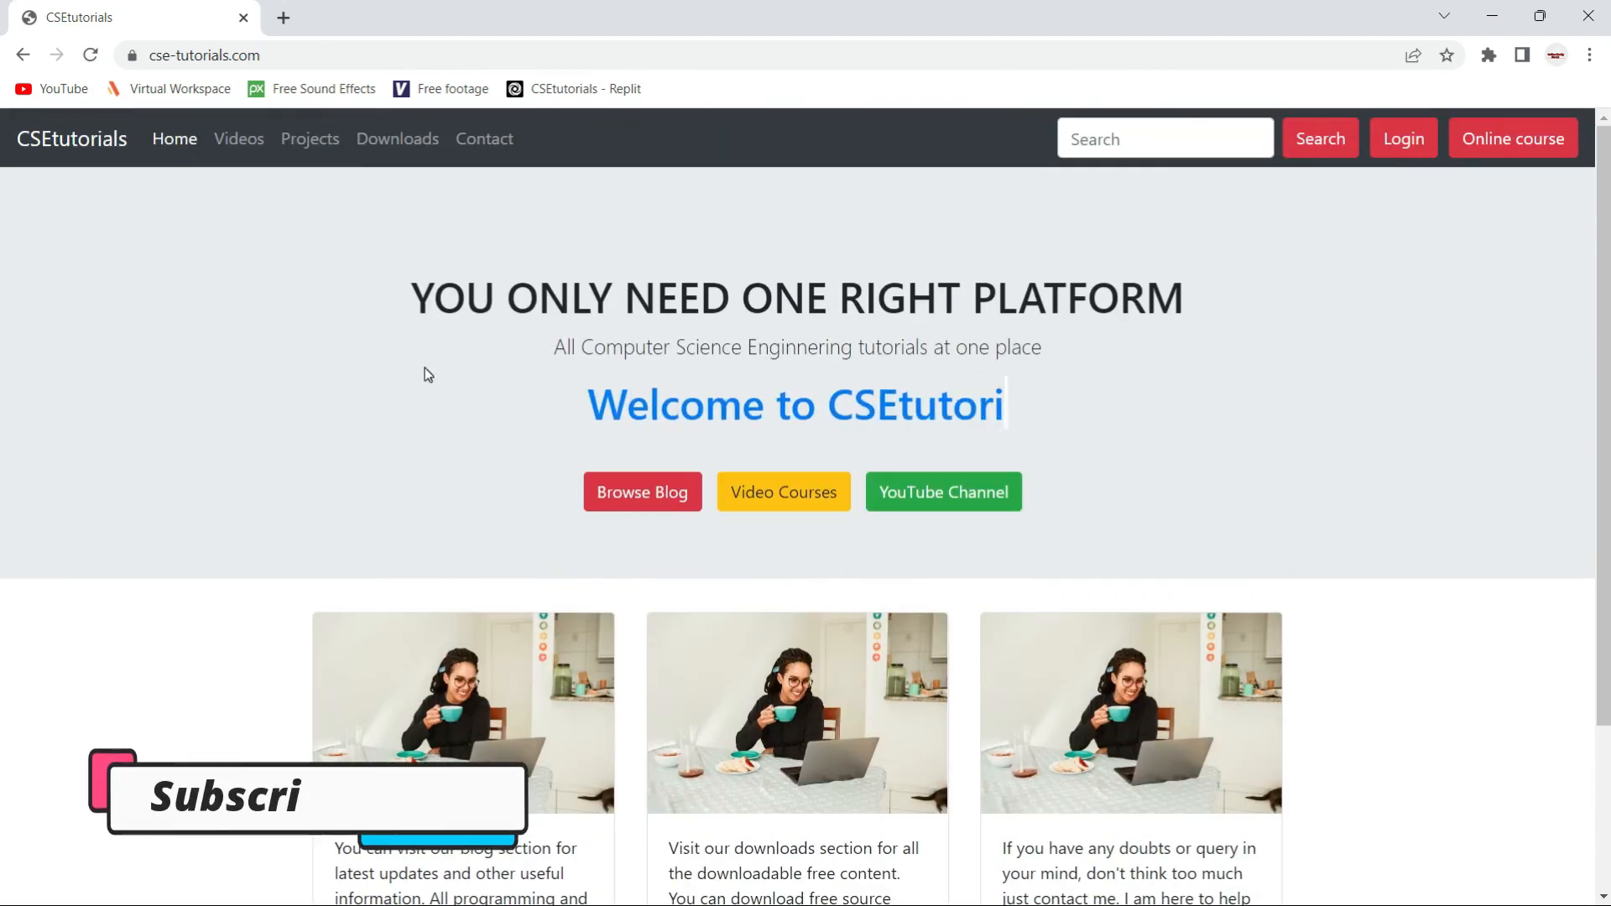
scroll(425, 370, "down", 3)
scroll(425, 371, "up", 3)
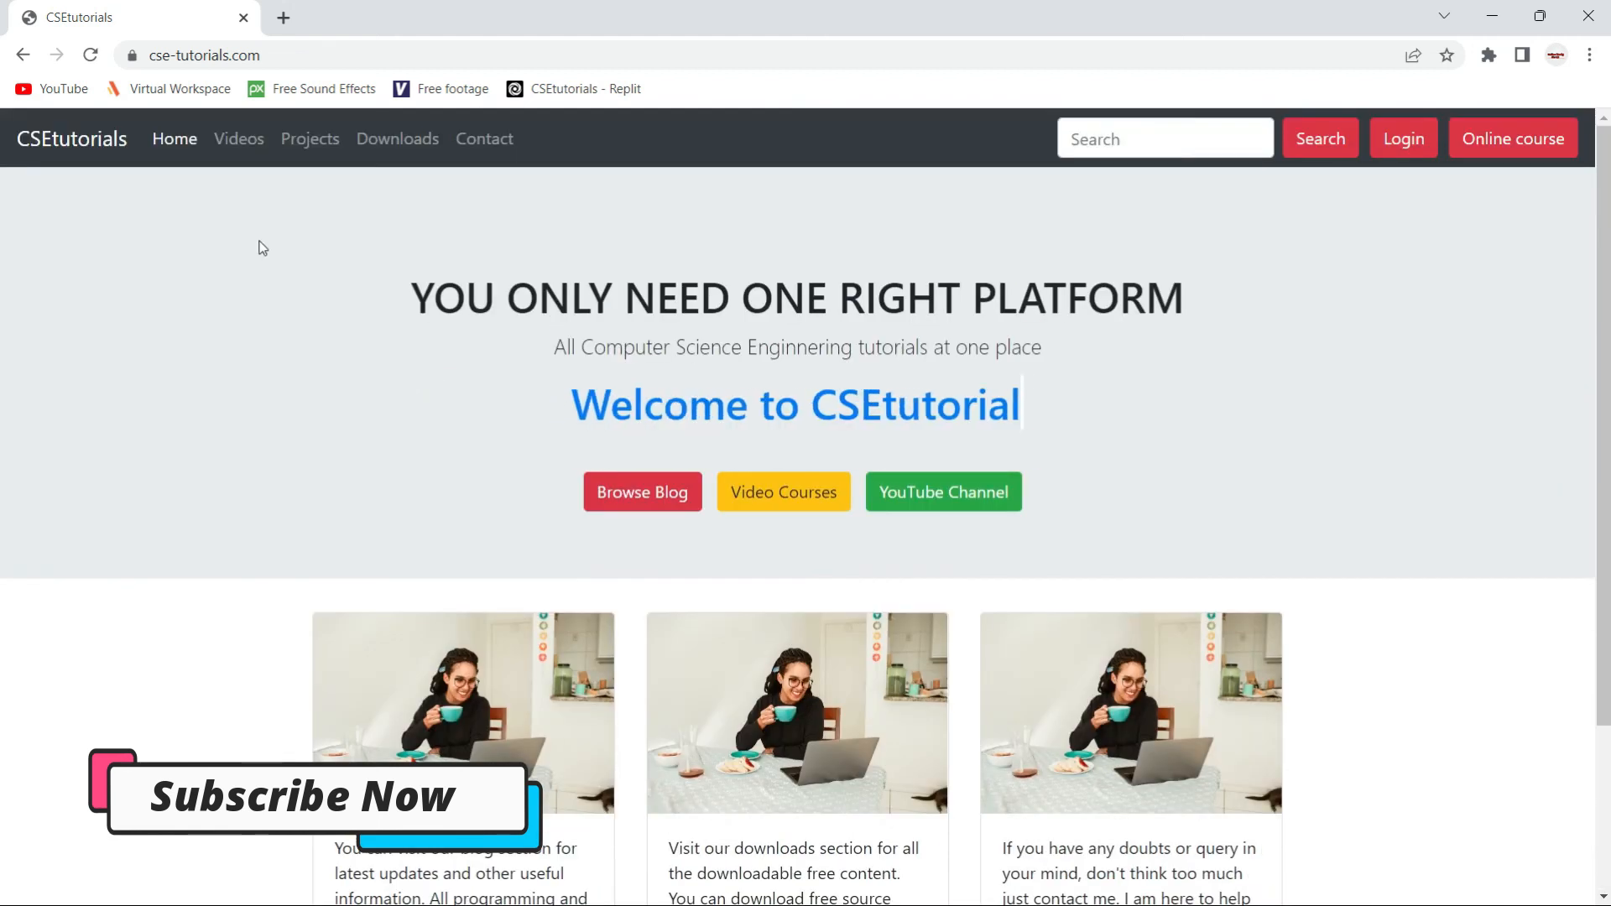
left_click(238, 145)
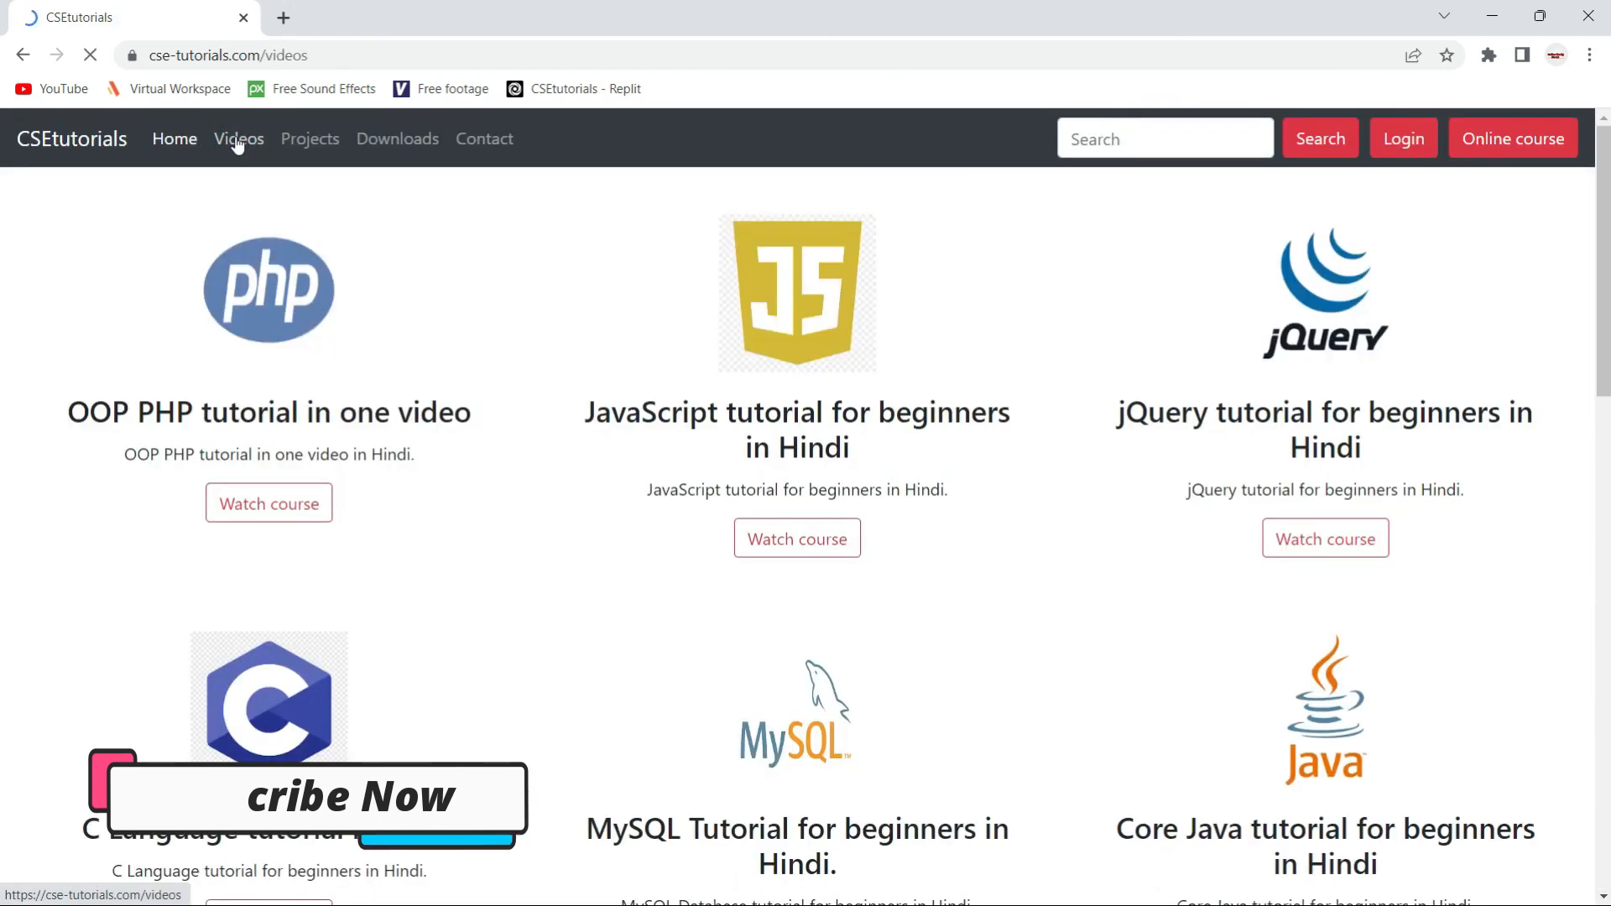